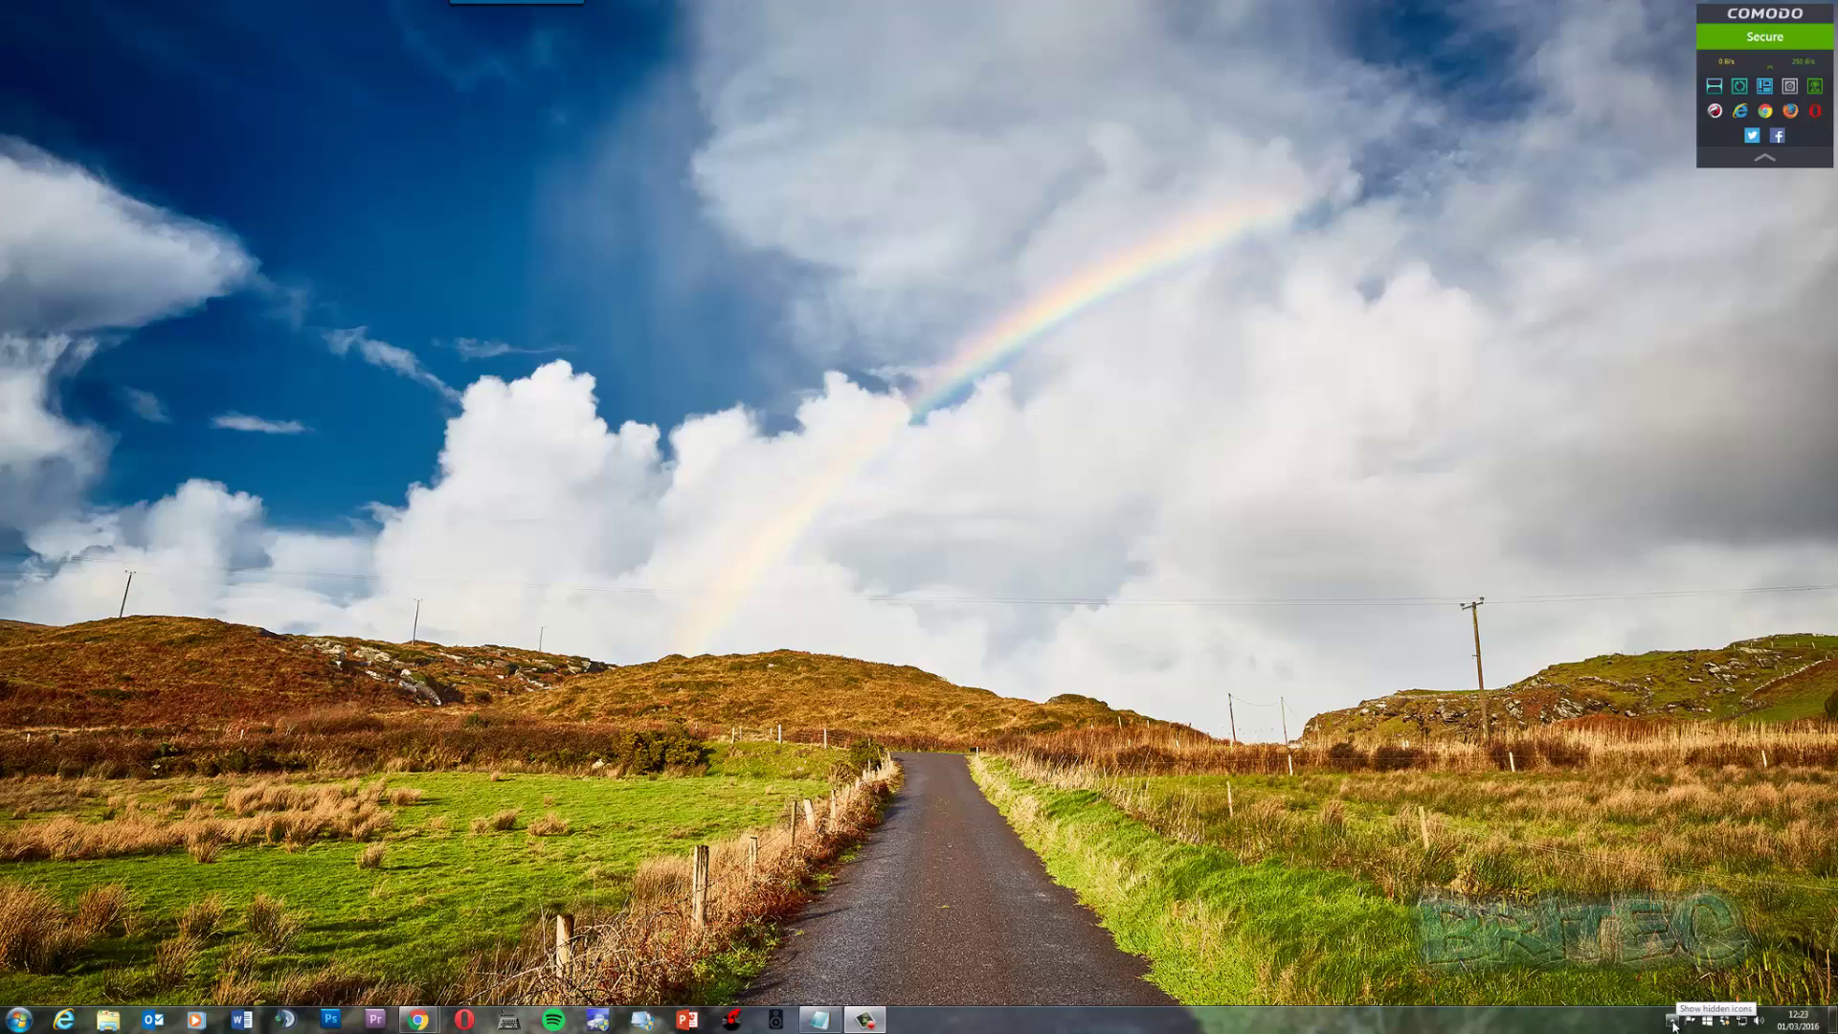
Reveal the hidden tray icons and open the COMODO Firewall main window showing Secure status
click(1674, 1025)
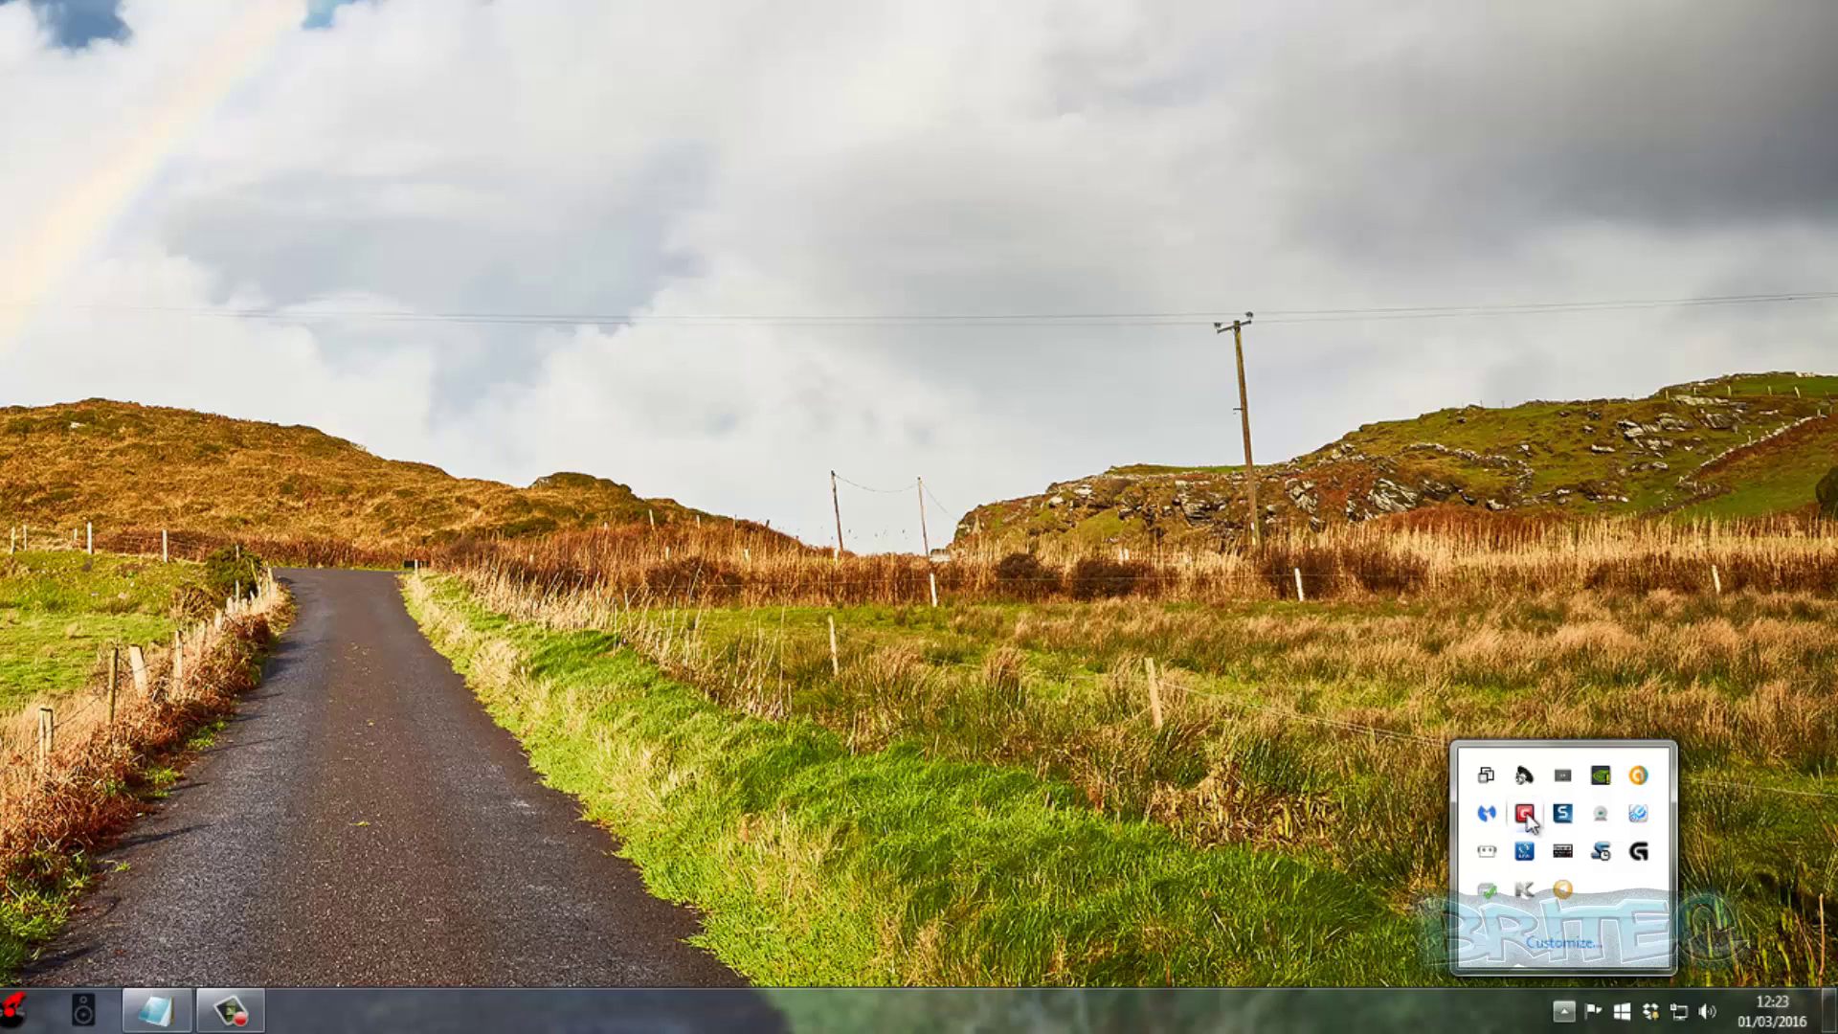
double_click(1525, 814)
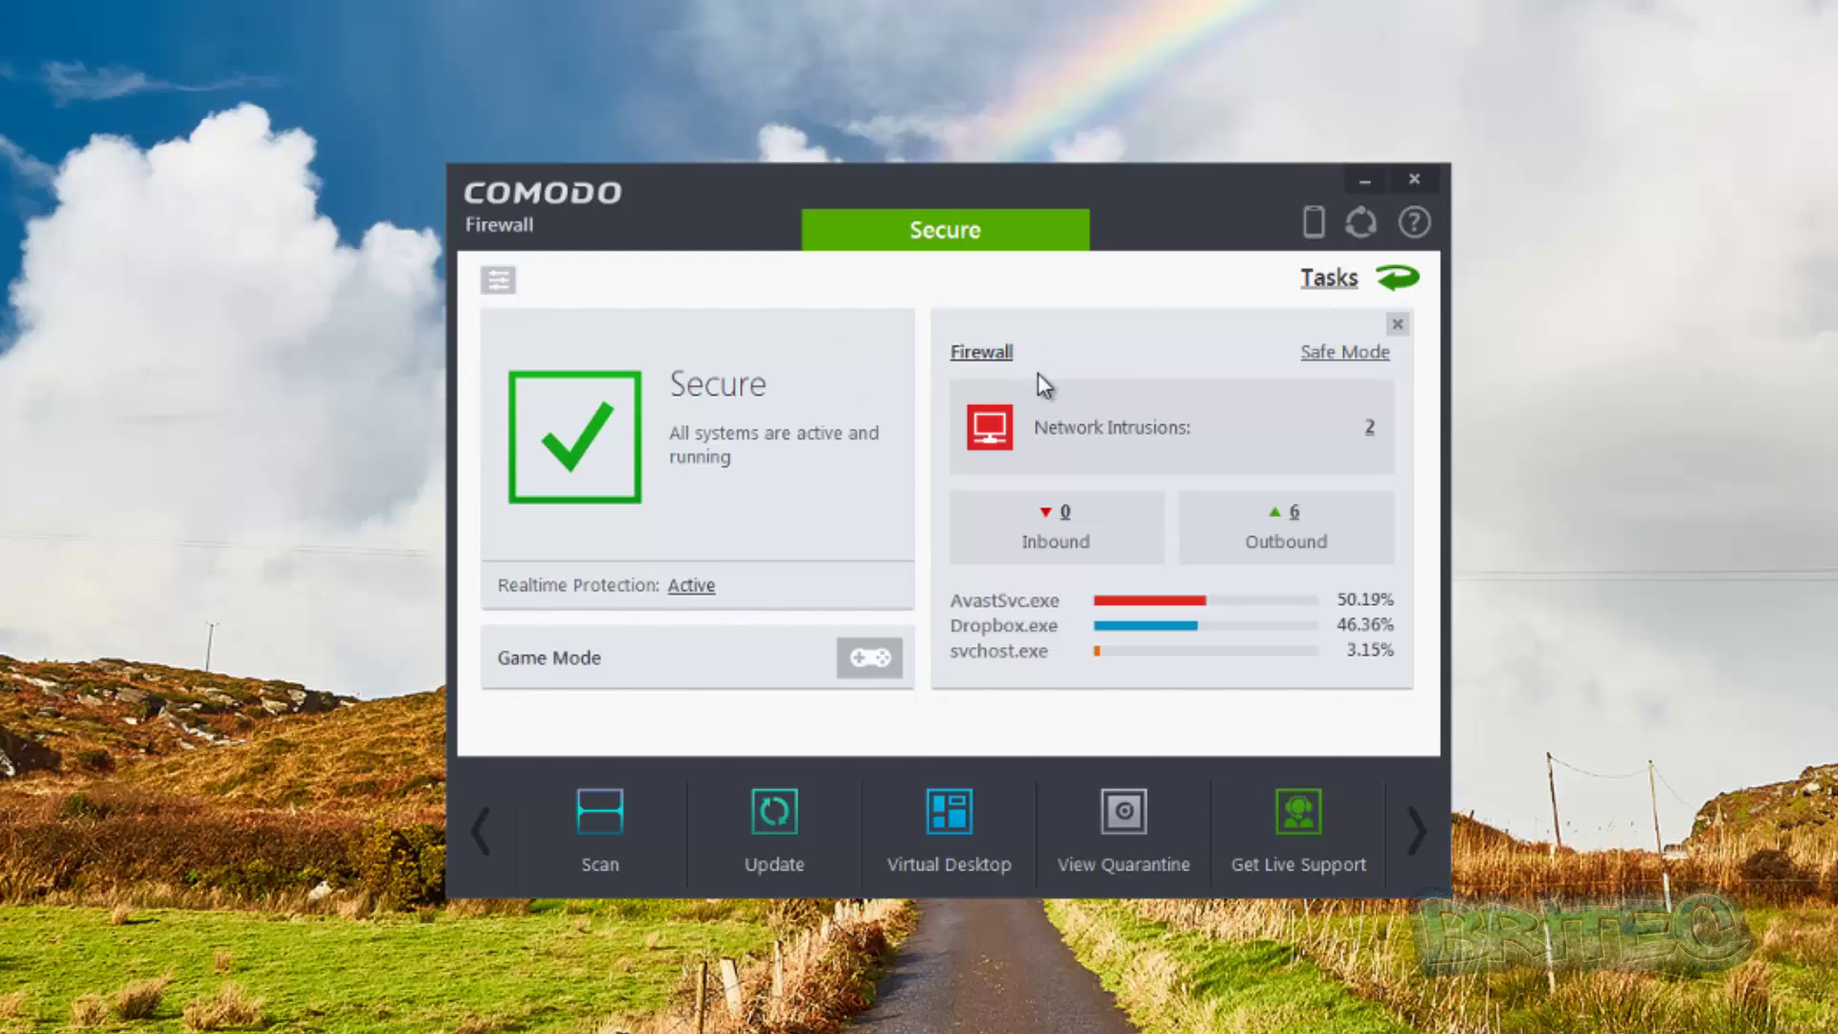
Go to Firewall Advanced Settings and display the Application Rules list of program rules
click(991, 359)
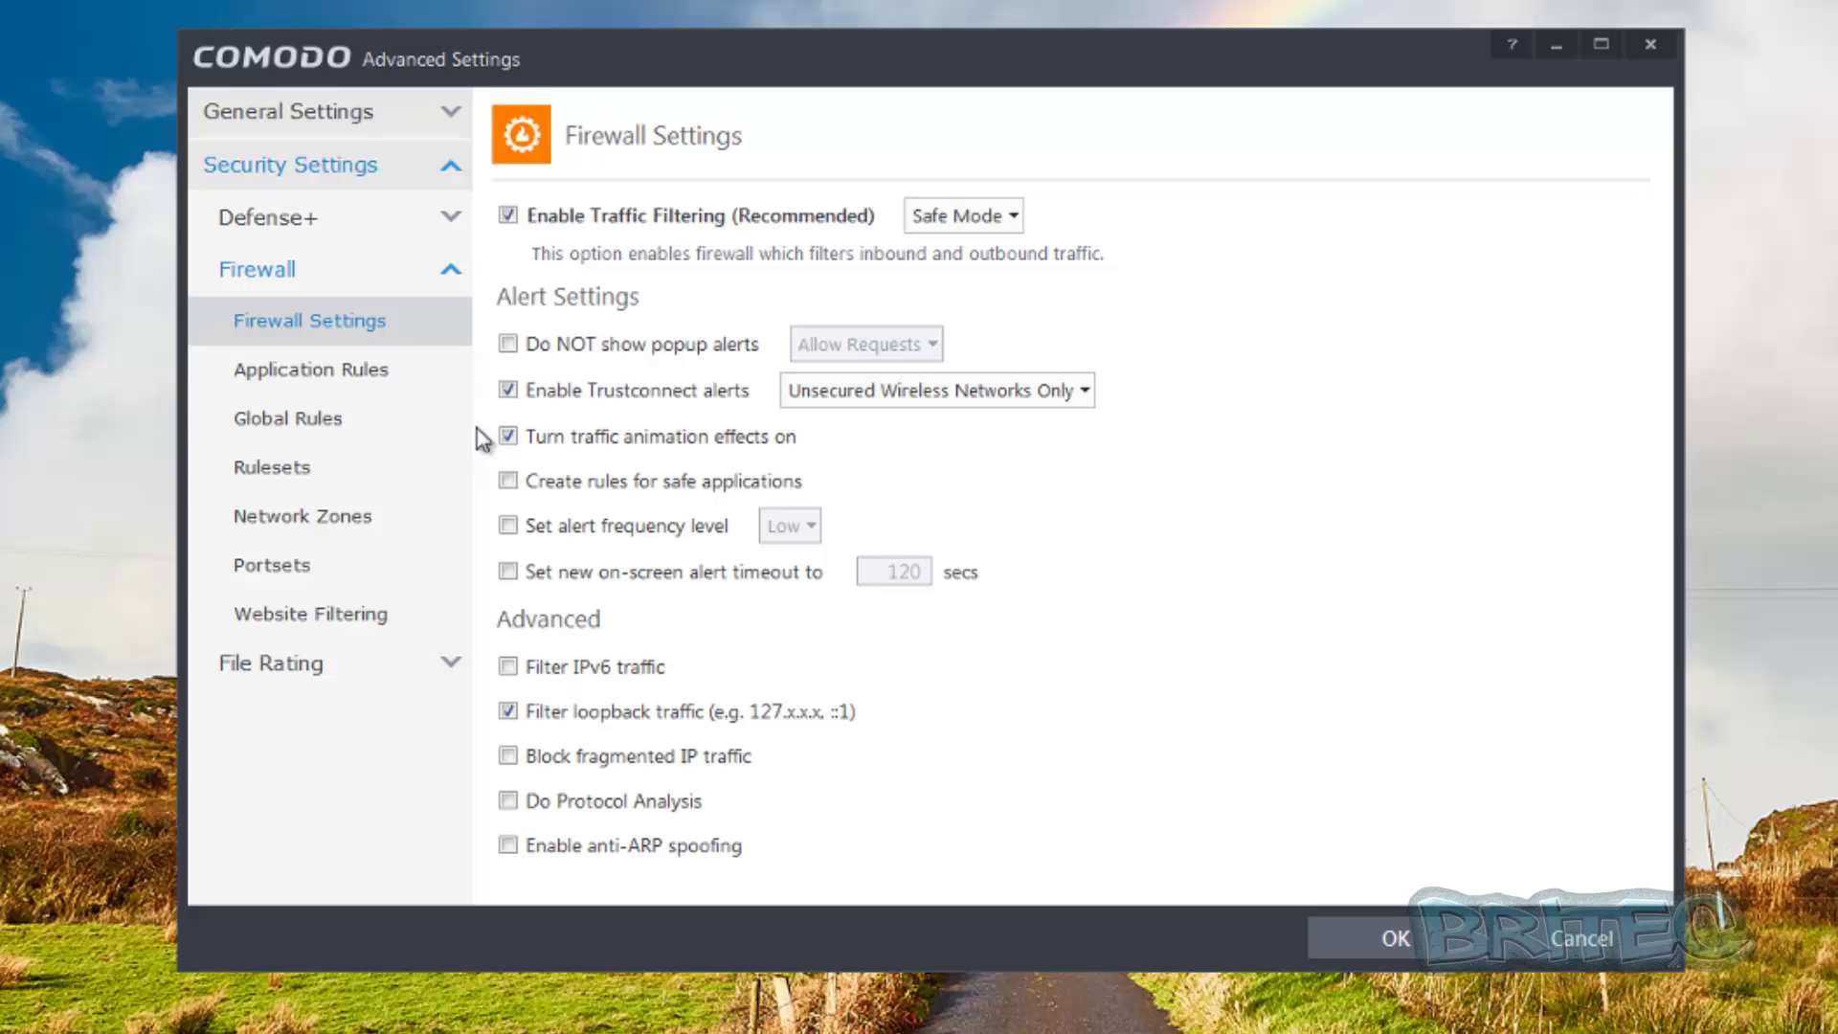
click(315, 387)
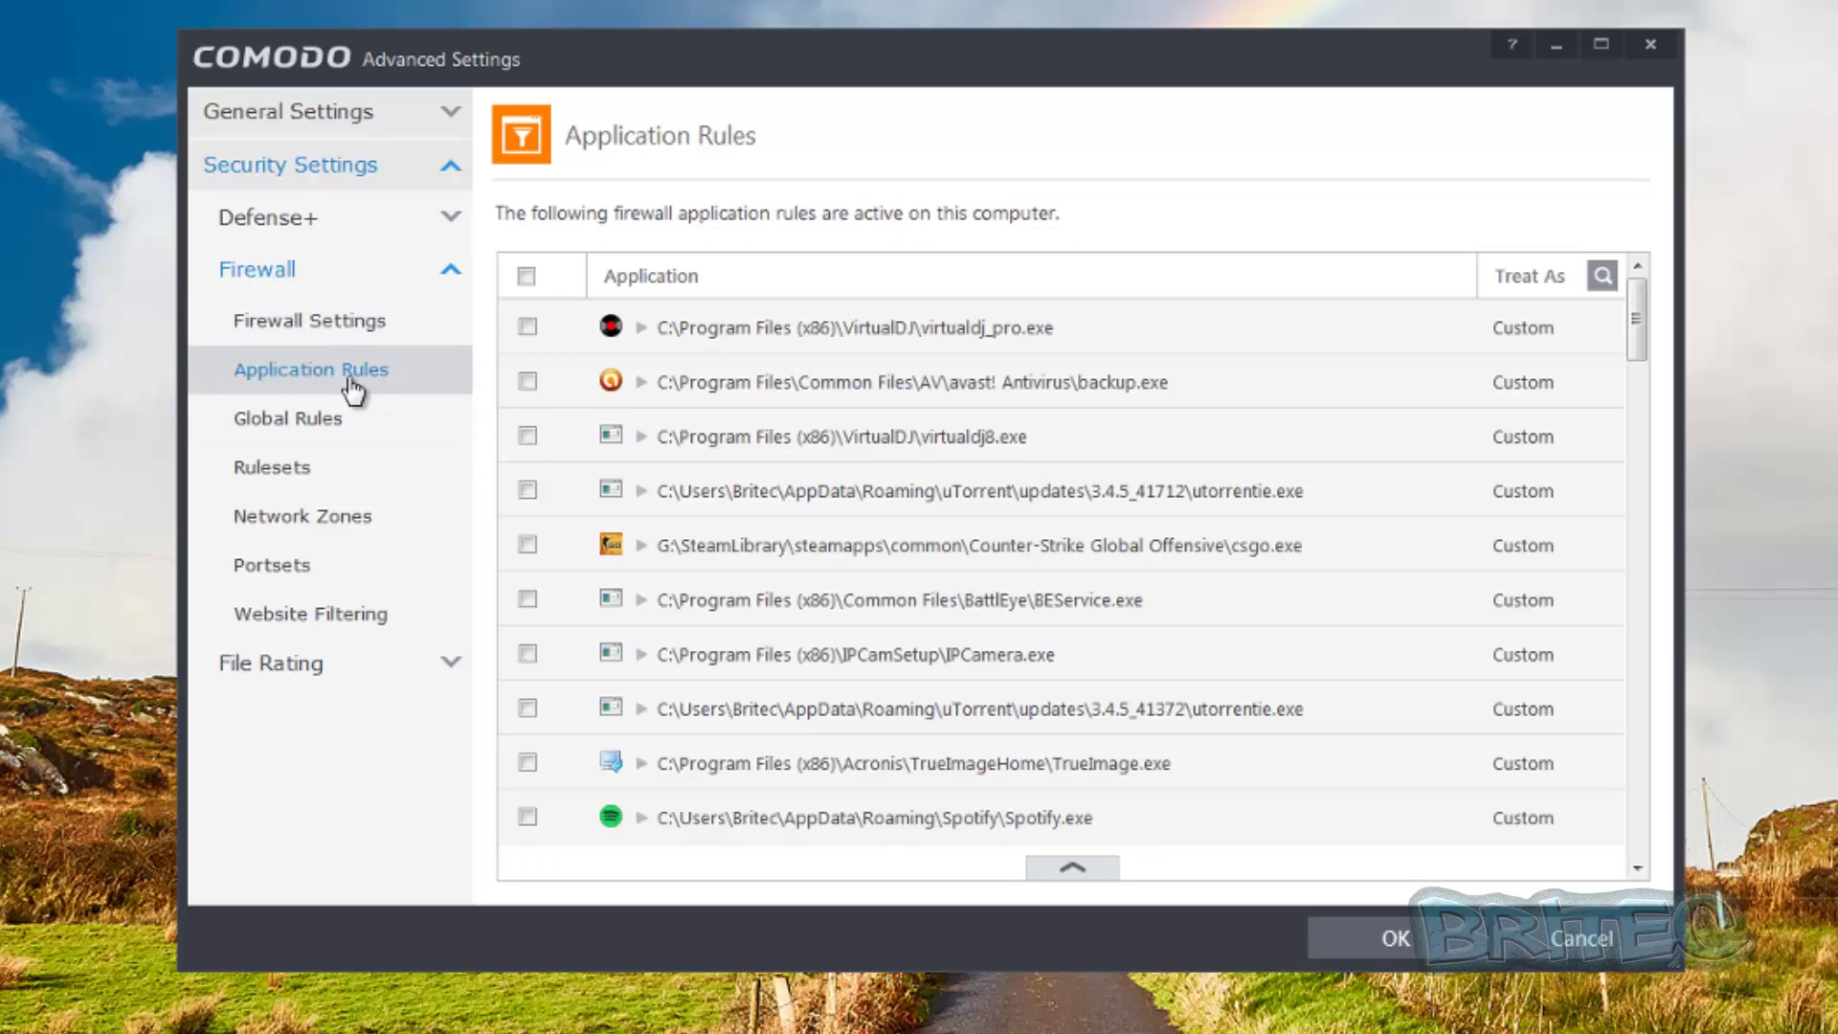
drag(1639, 292, 1358, 319)
Open IPCamera.exe's Application Rule and shift it right to see its Allow IP Out rule
click(916, 655)
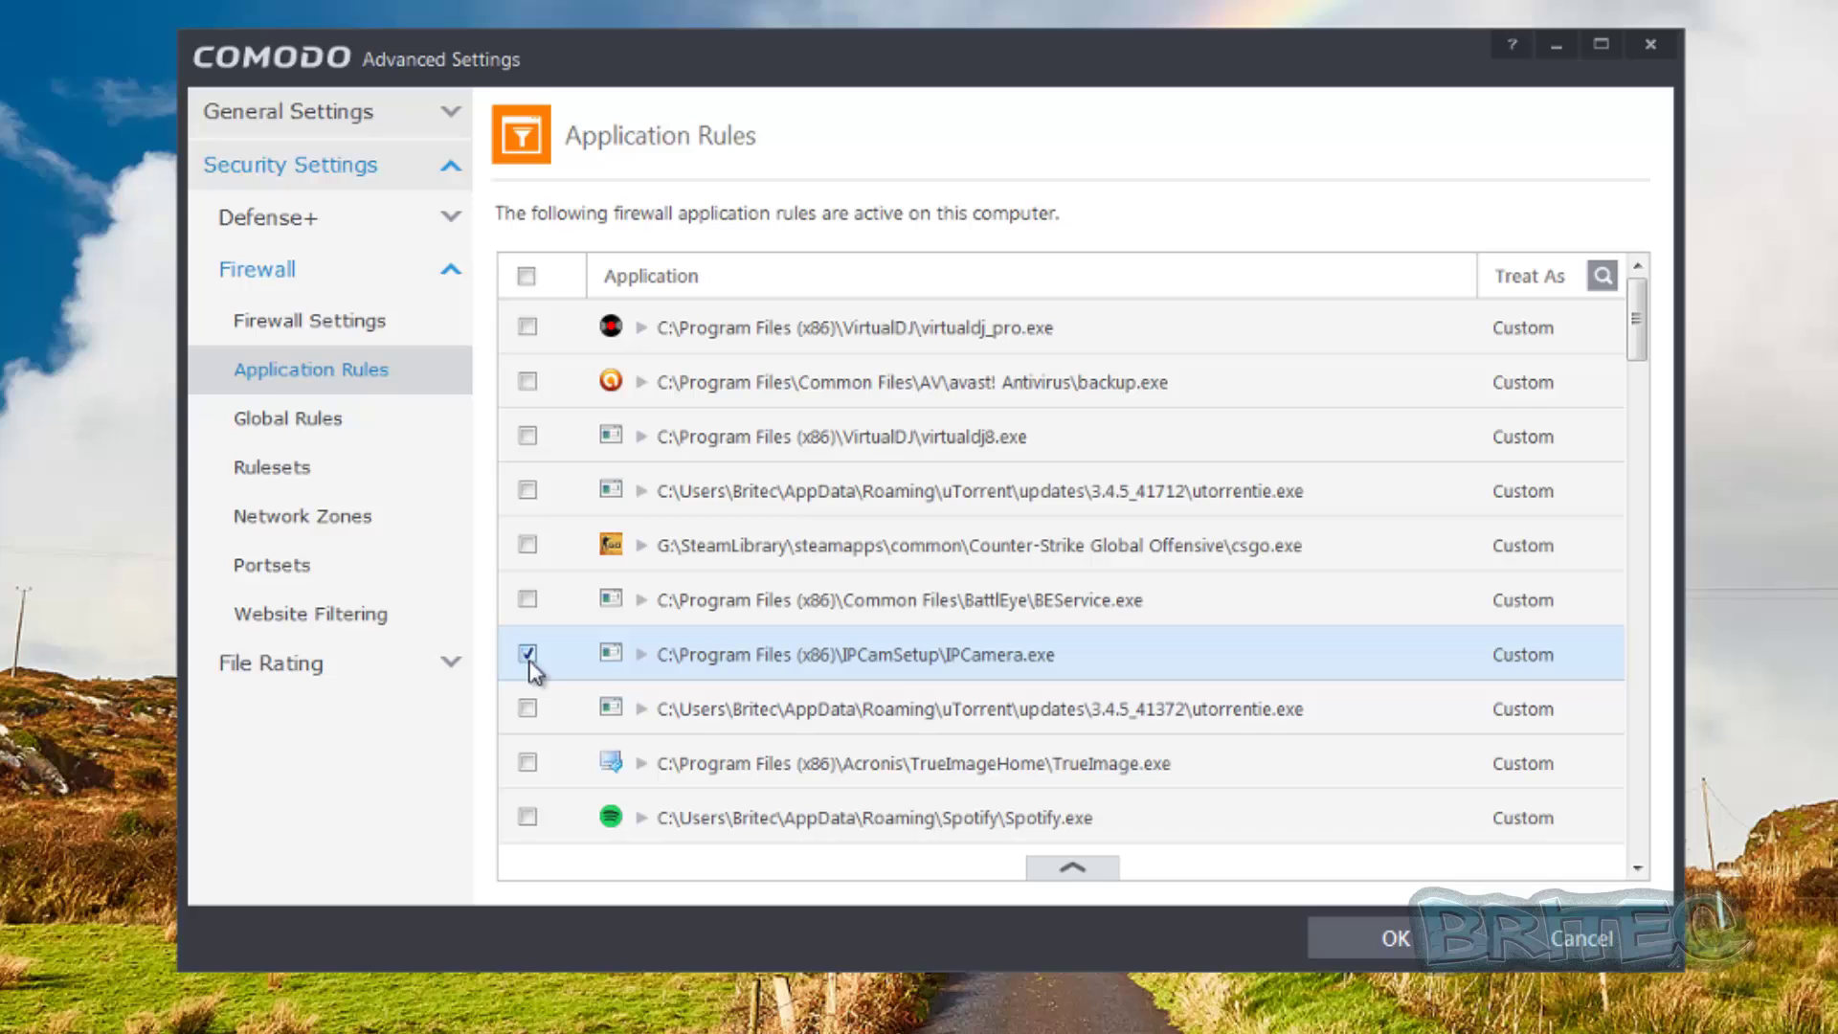
double_click(882, 657)
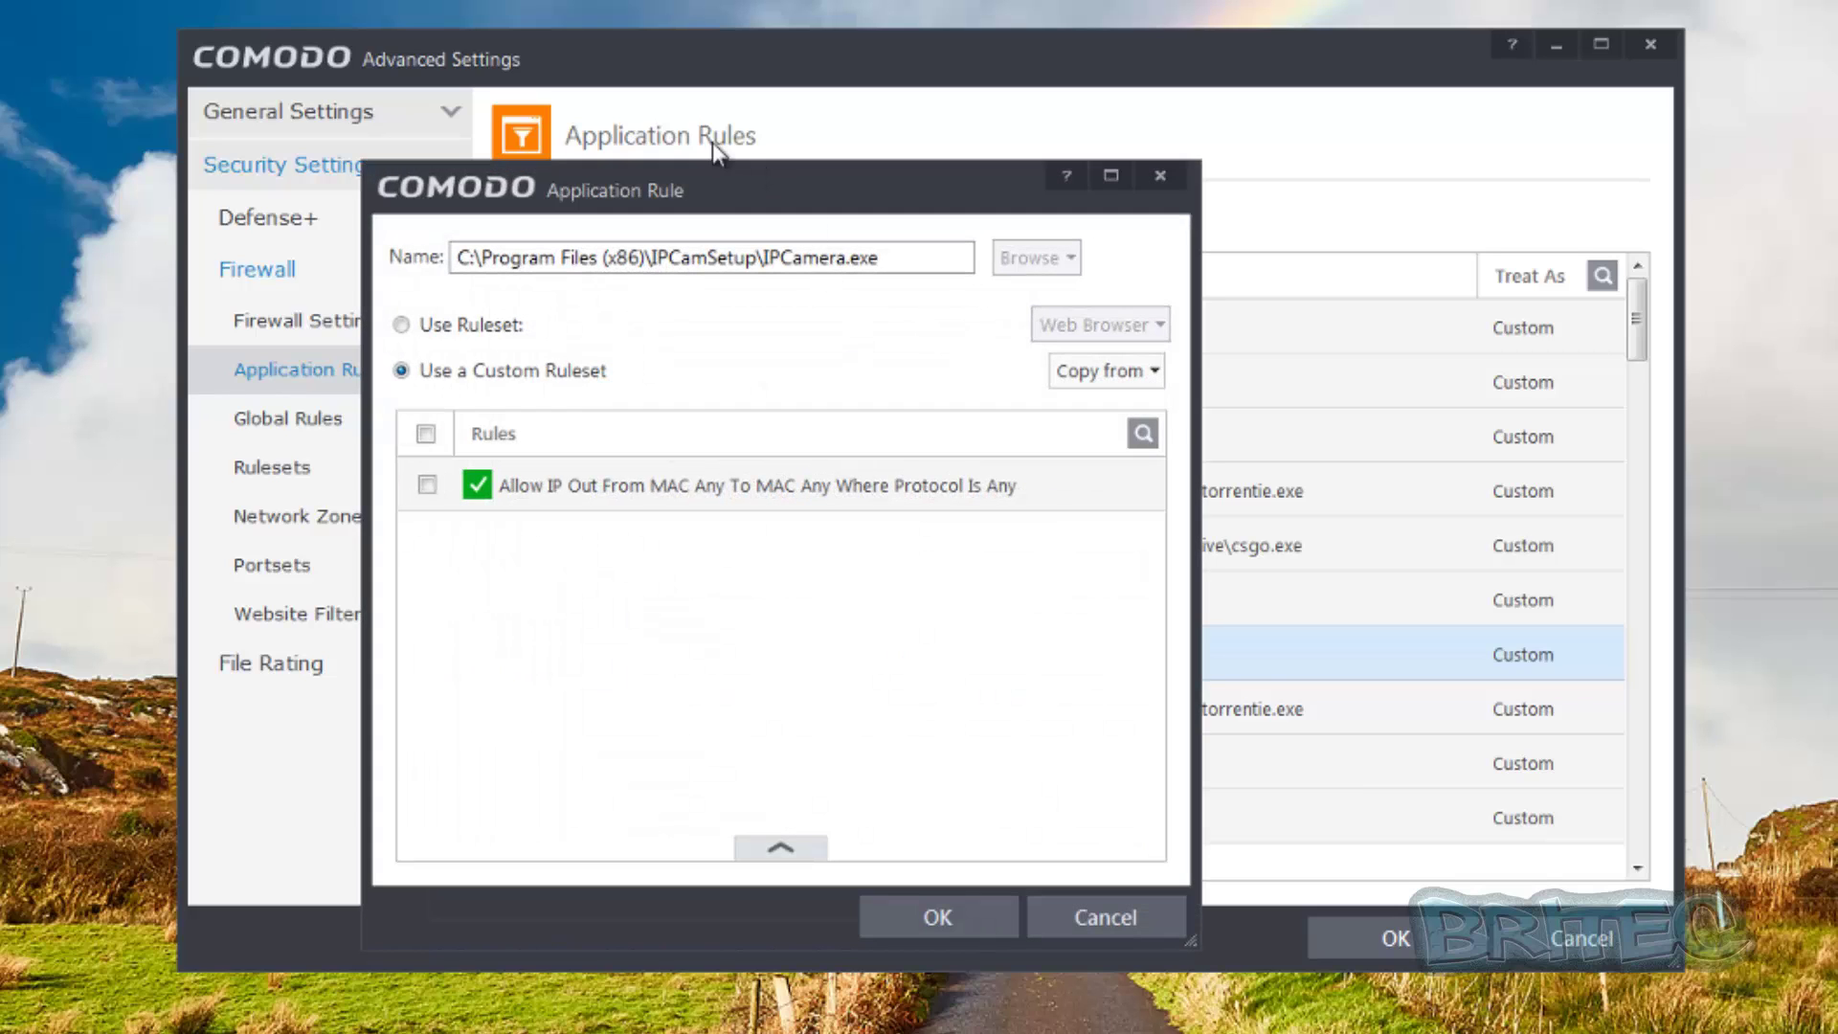
drag(689, 184, 816, 184)
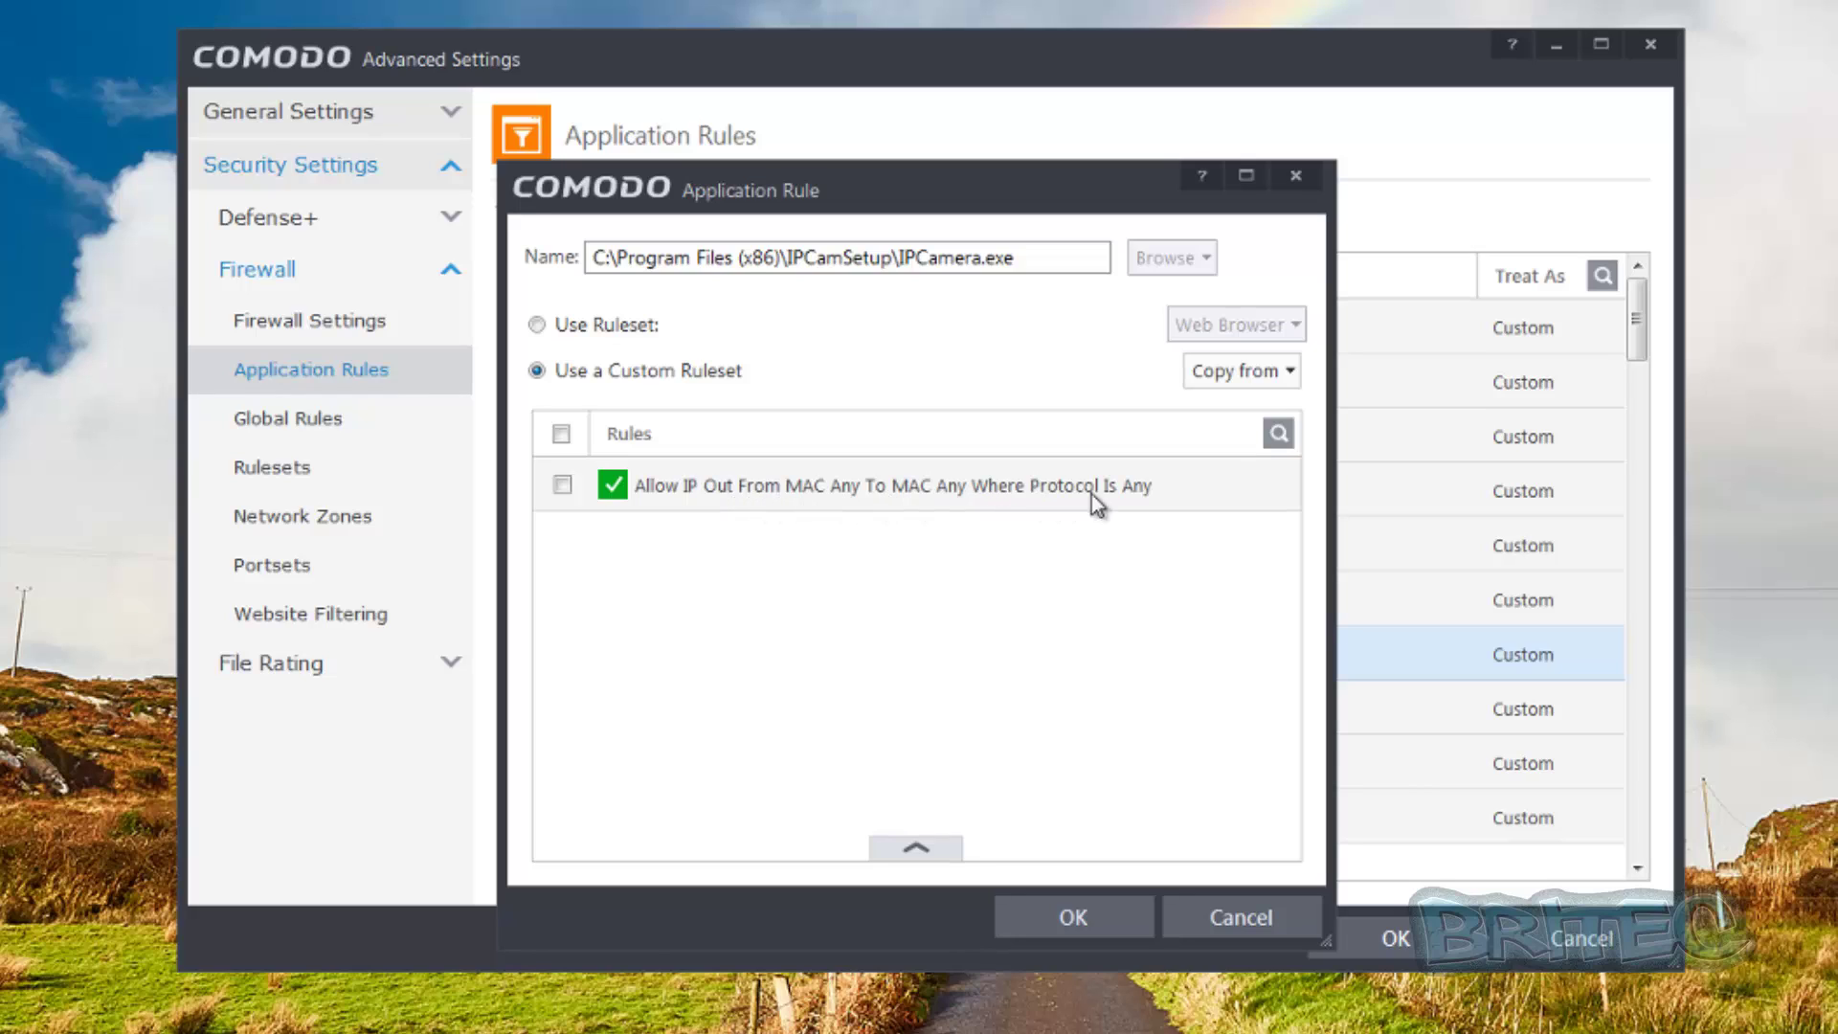
double_click(860, 488)
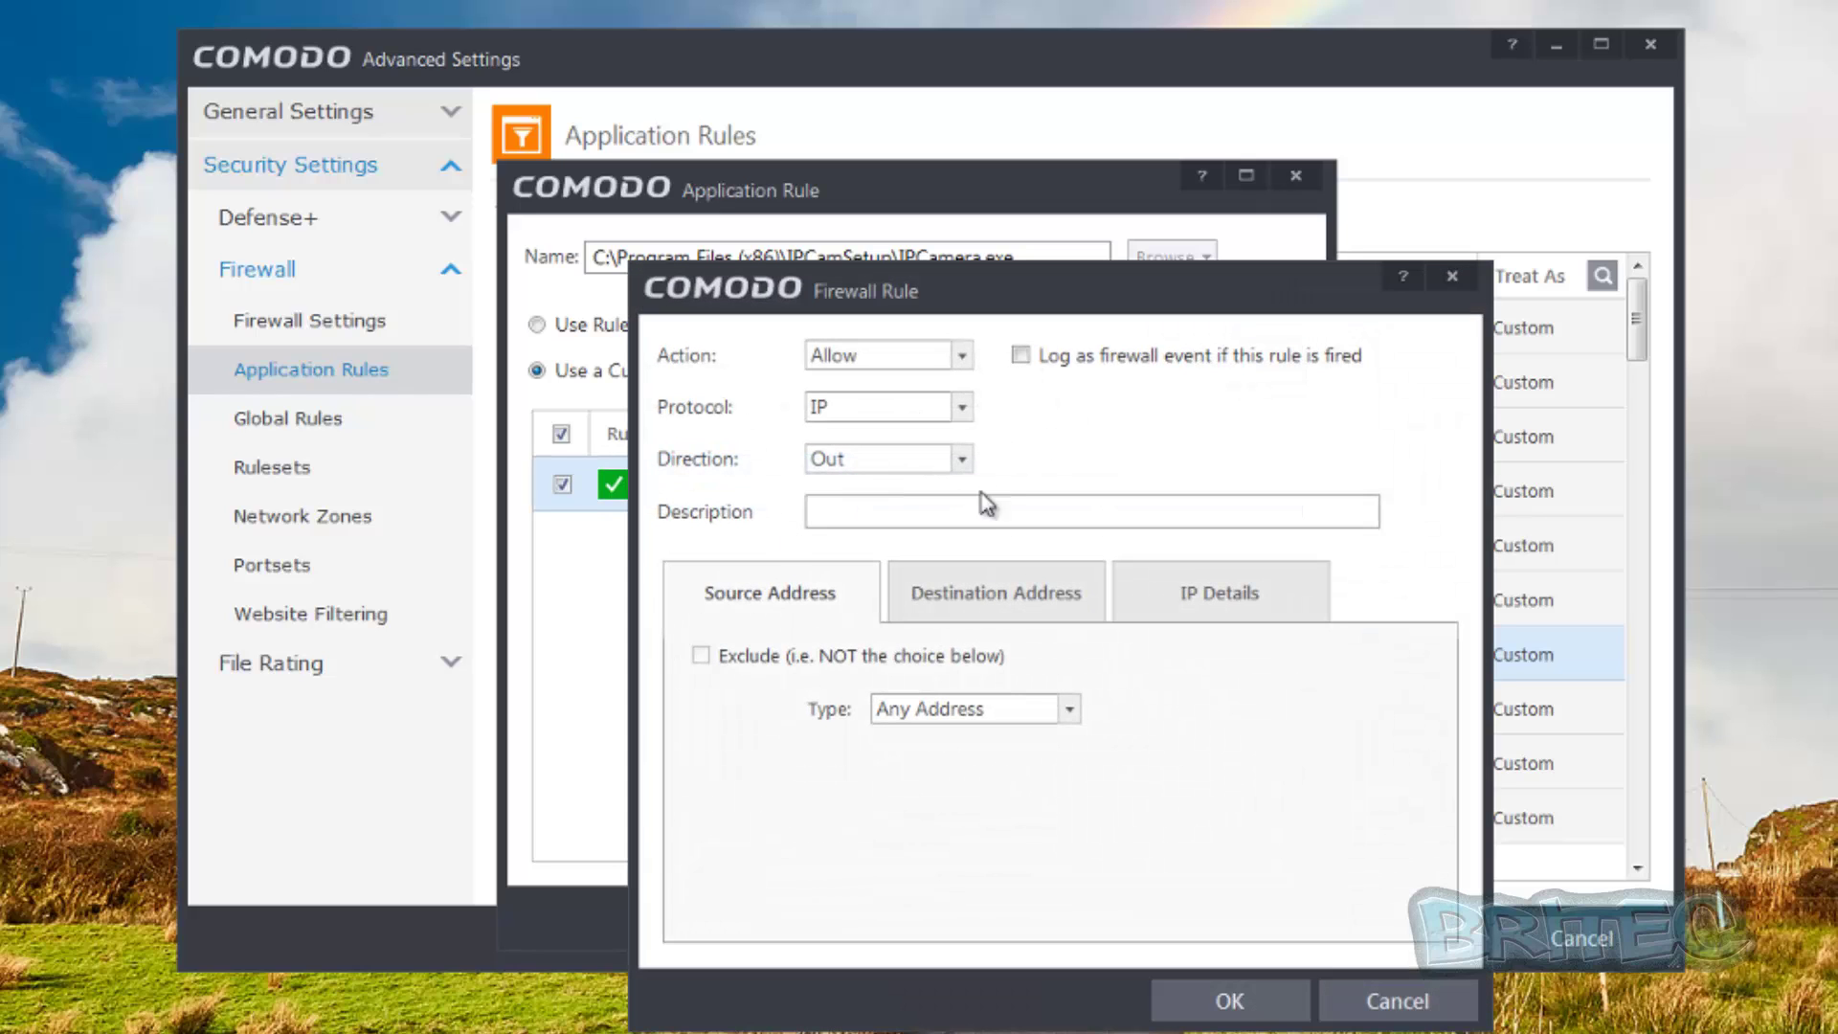
click(962, 362)
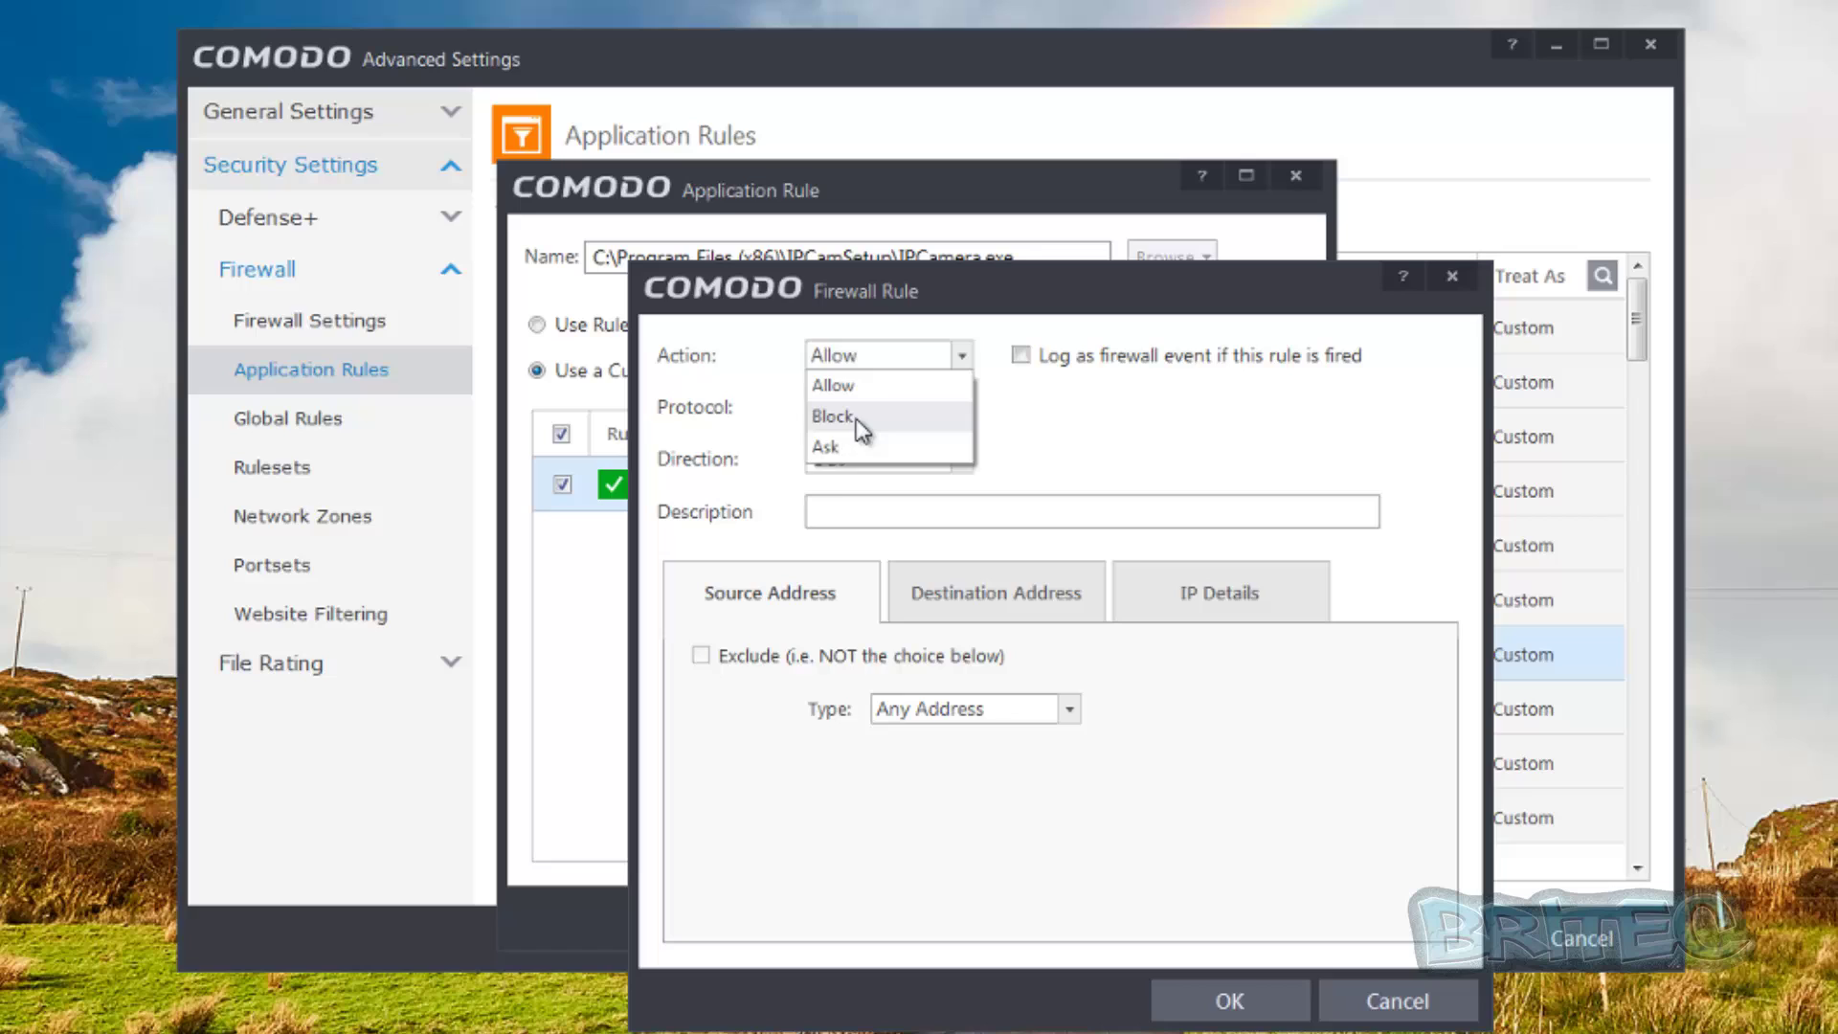
click(858, 421)
click(966, 358)
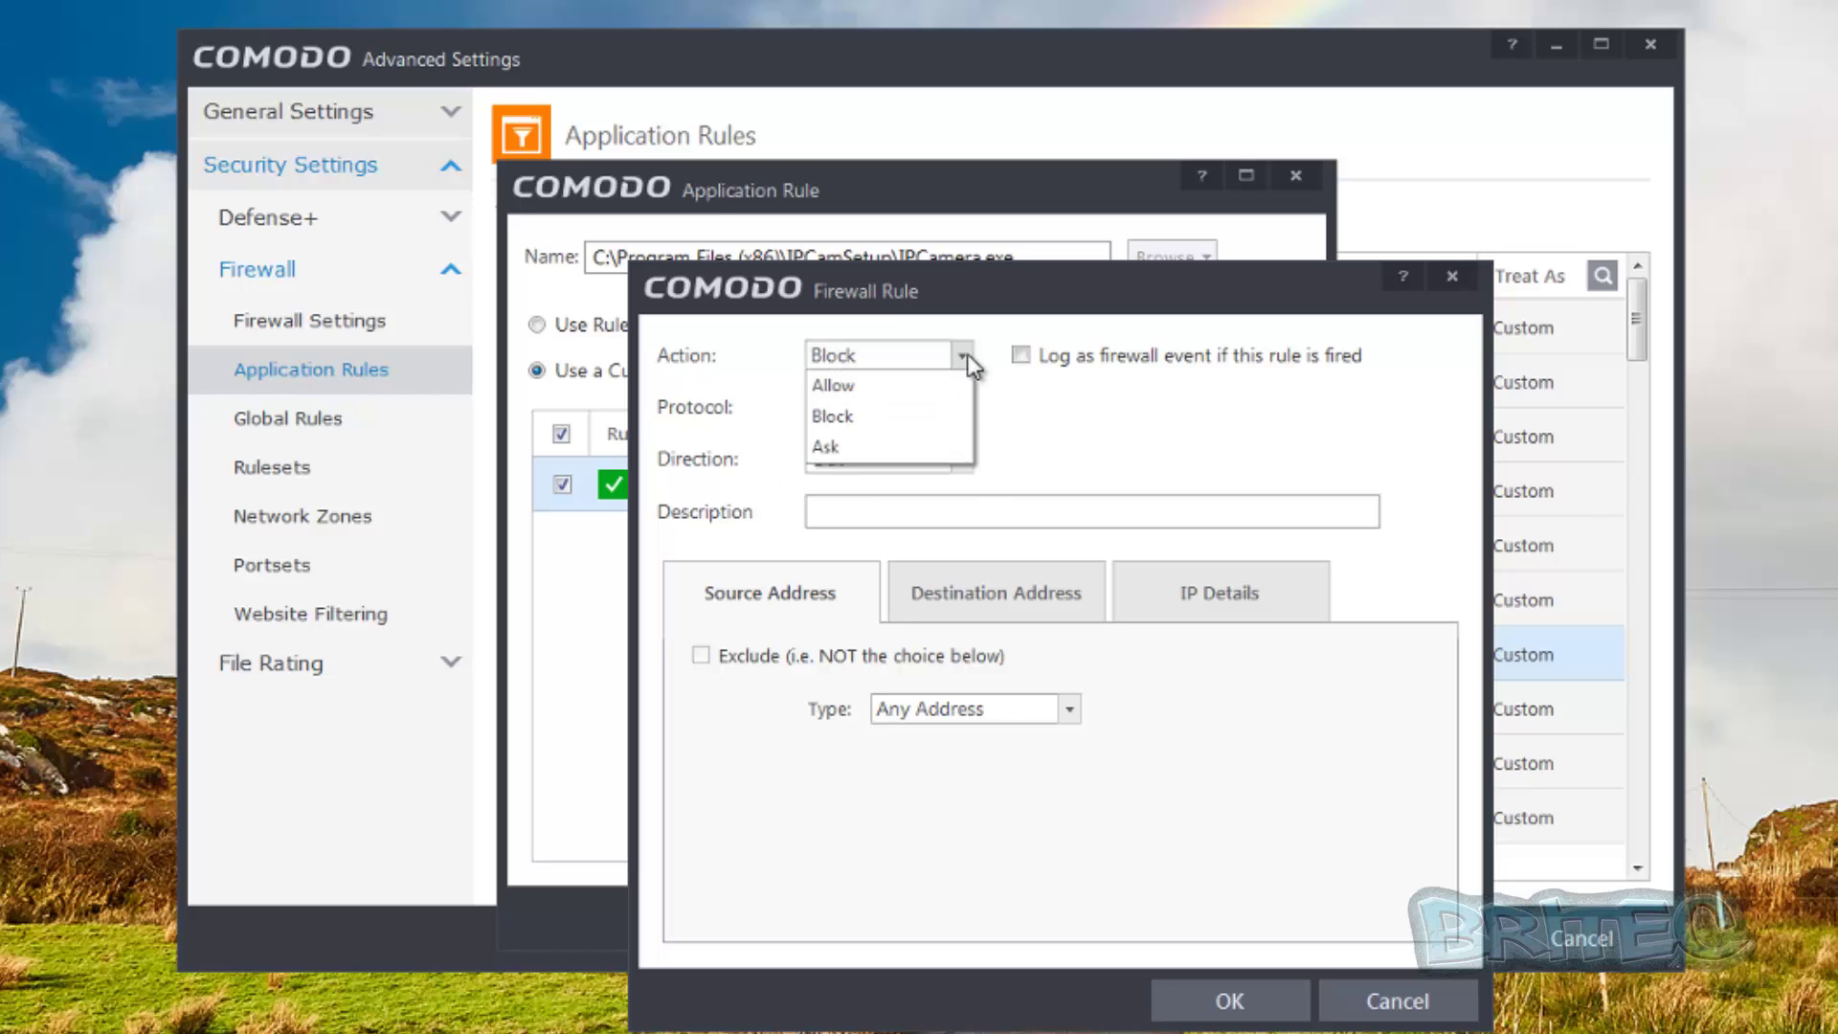
click(921, 391)
click(945, 413)
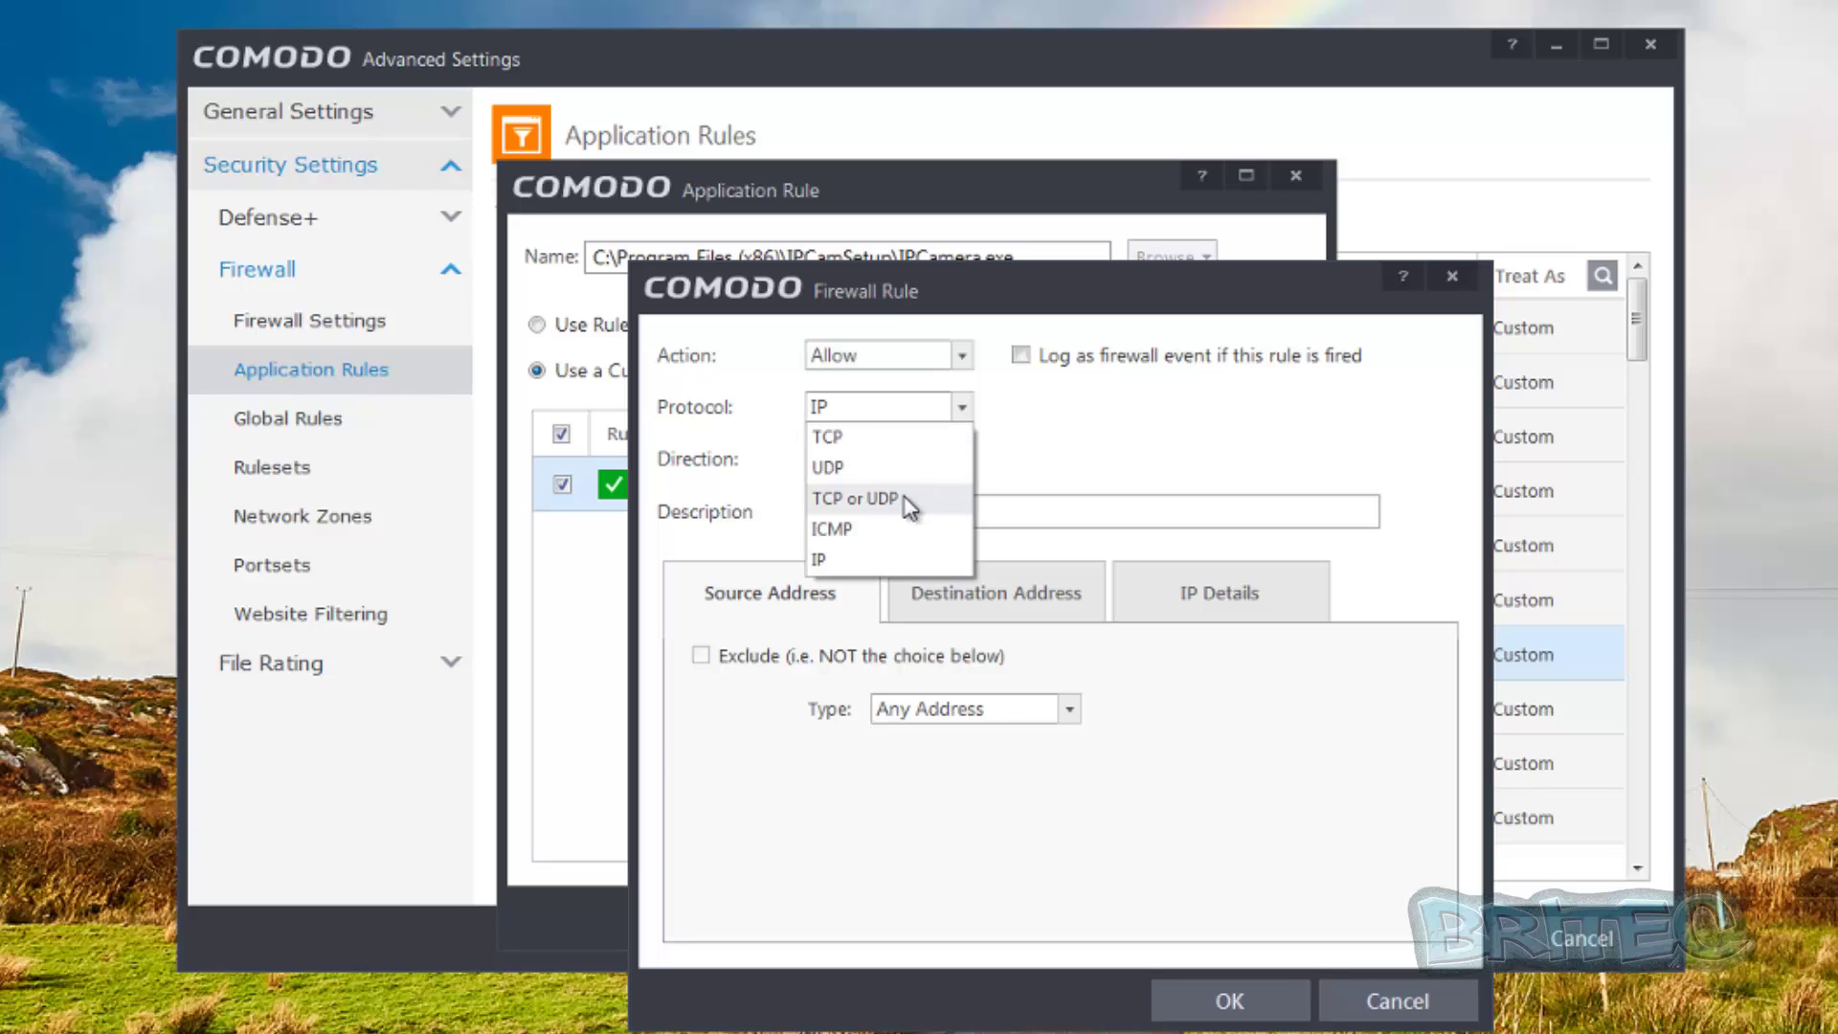
click(1132, 471)
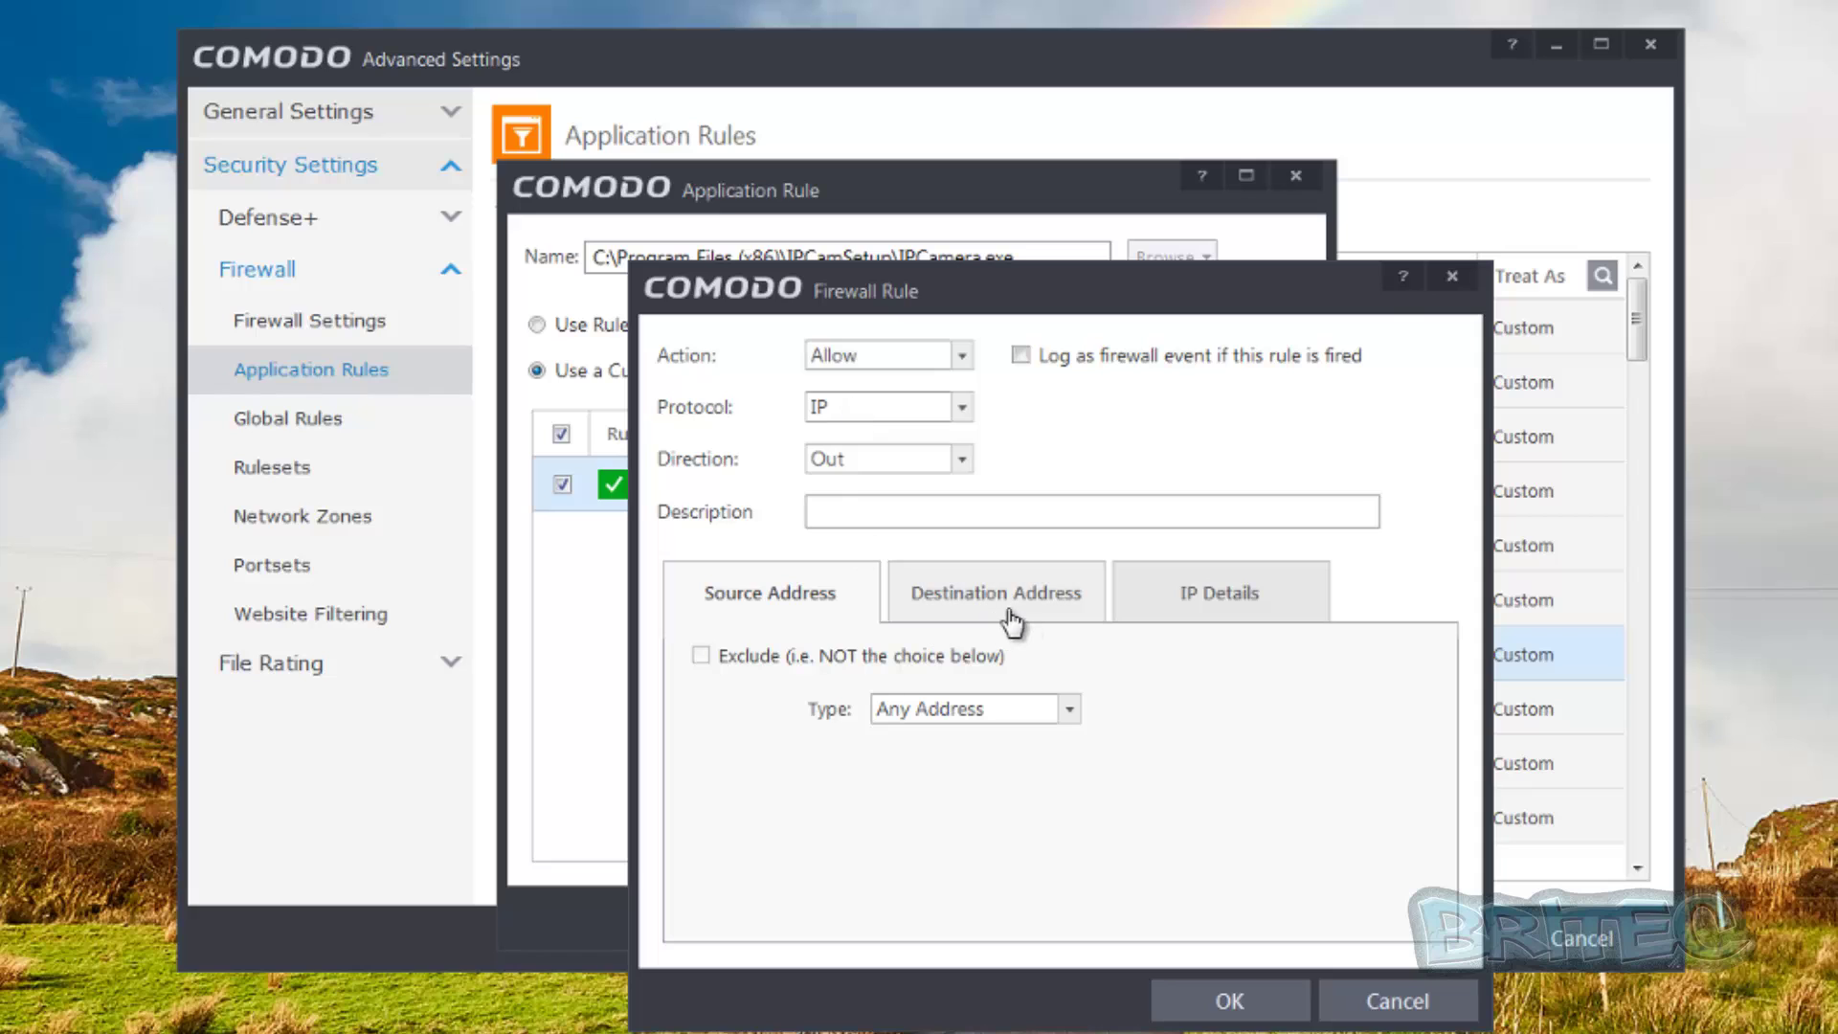
click(1452, 277)
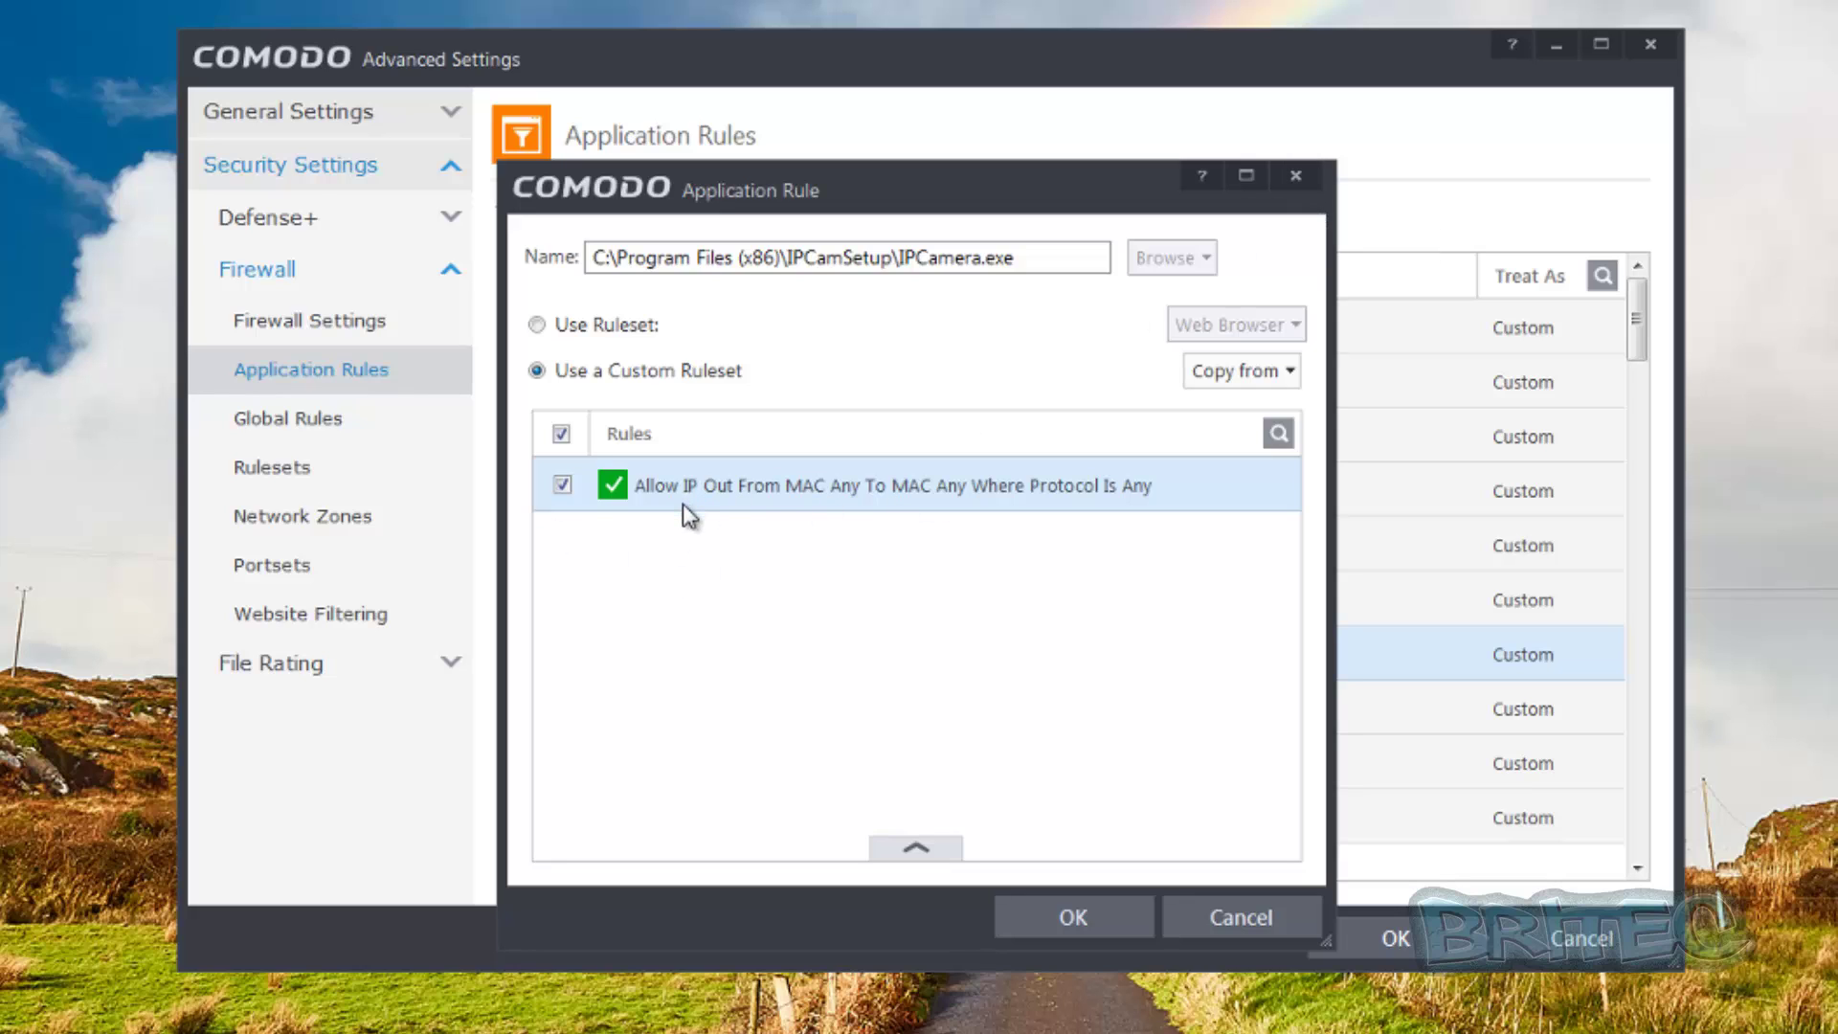
Close the IPCamera.exe rule and open the utorrentie.exe (41372) application rule
click(1295, 176)
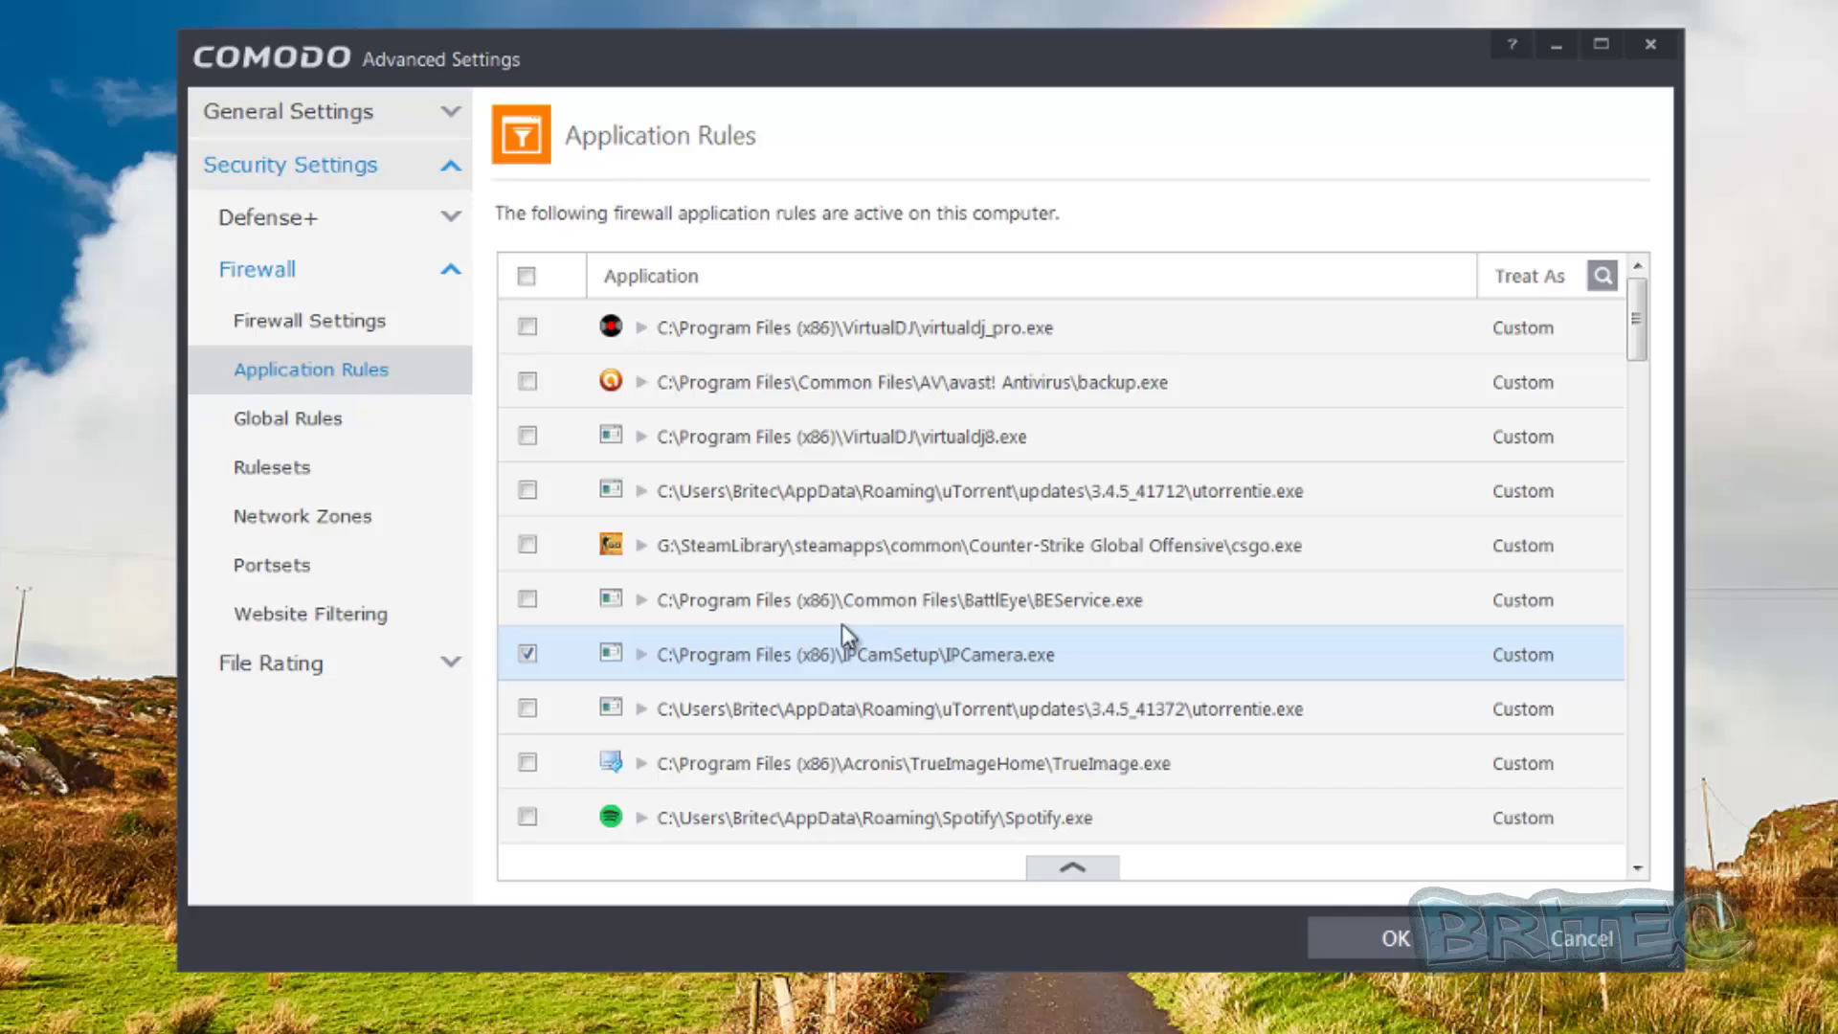
click(938, 718)
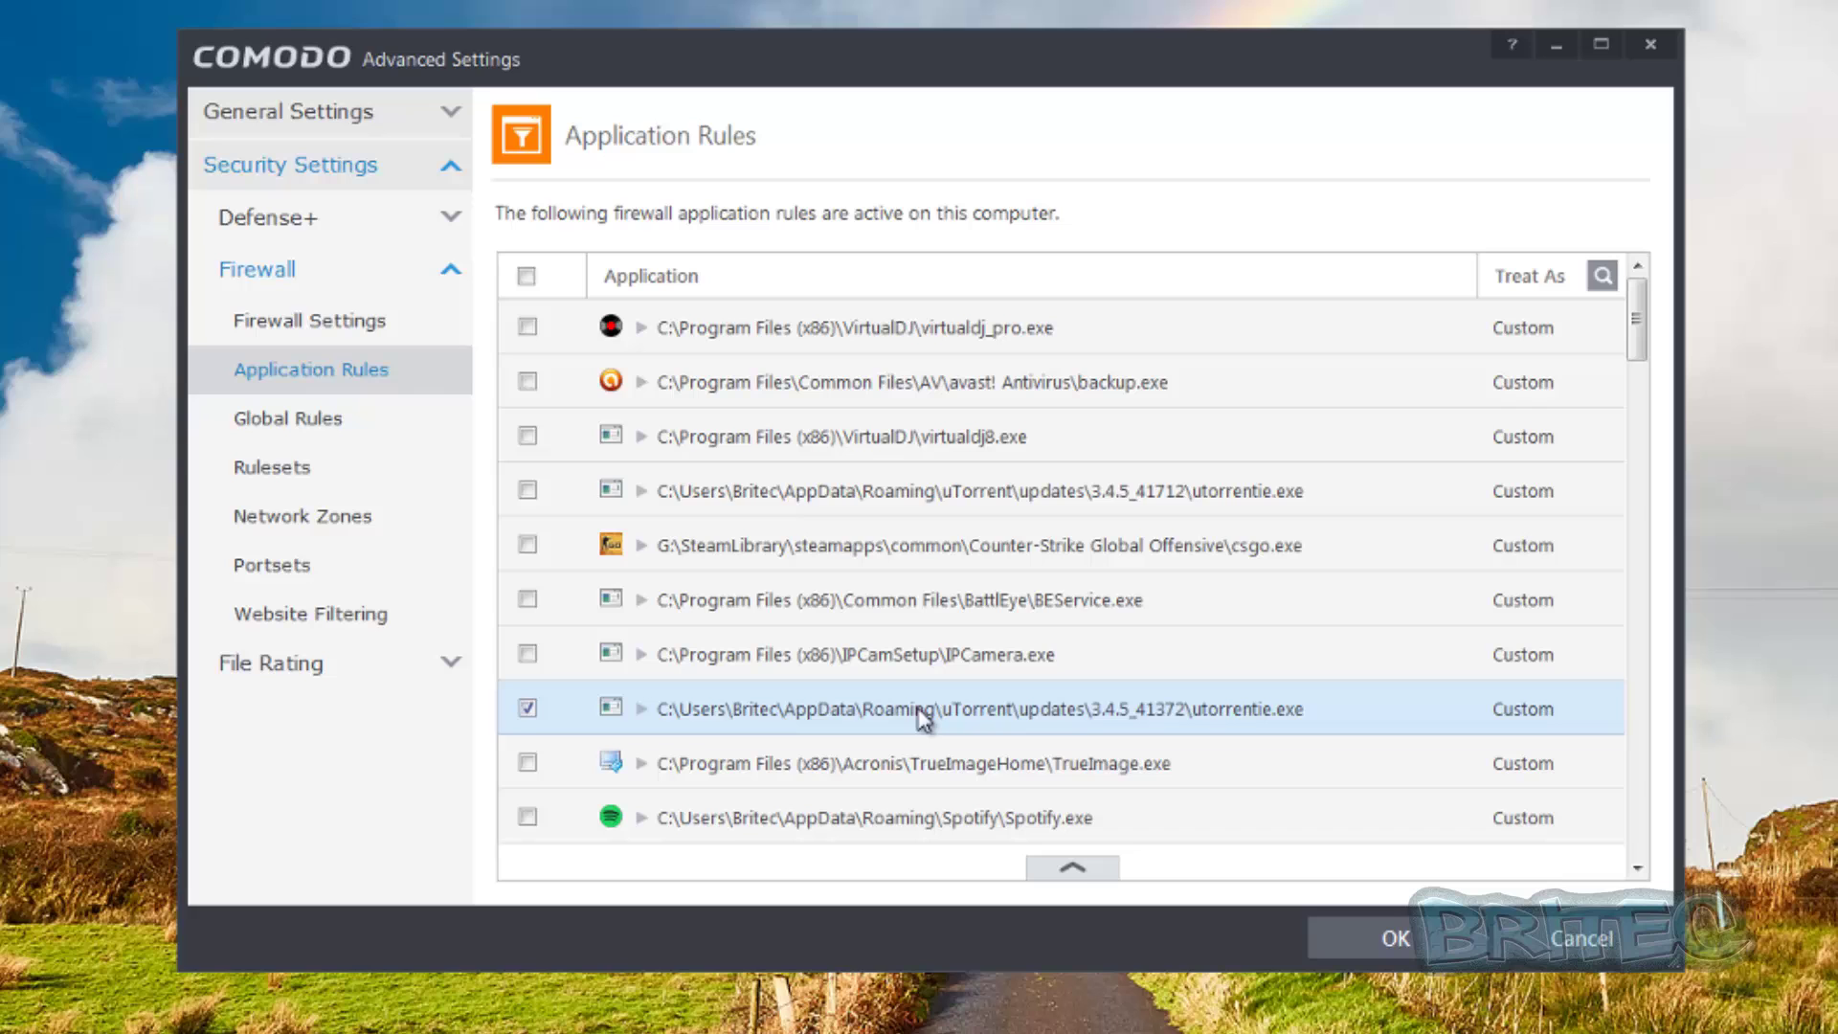
double_click(907, 718)
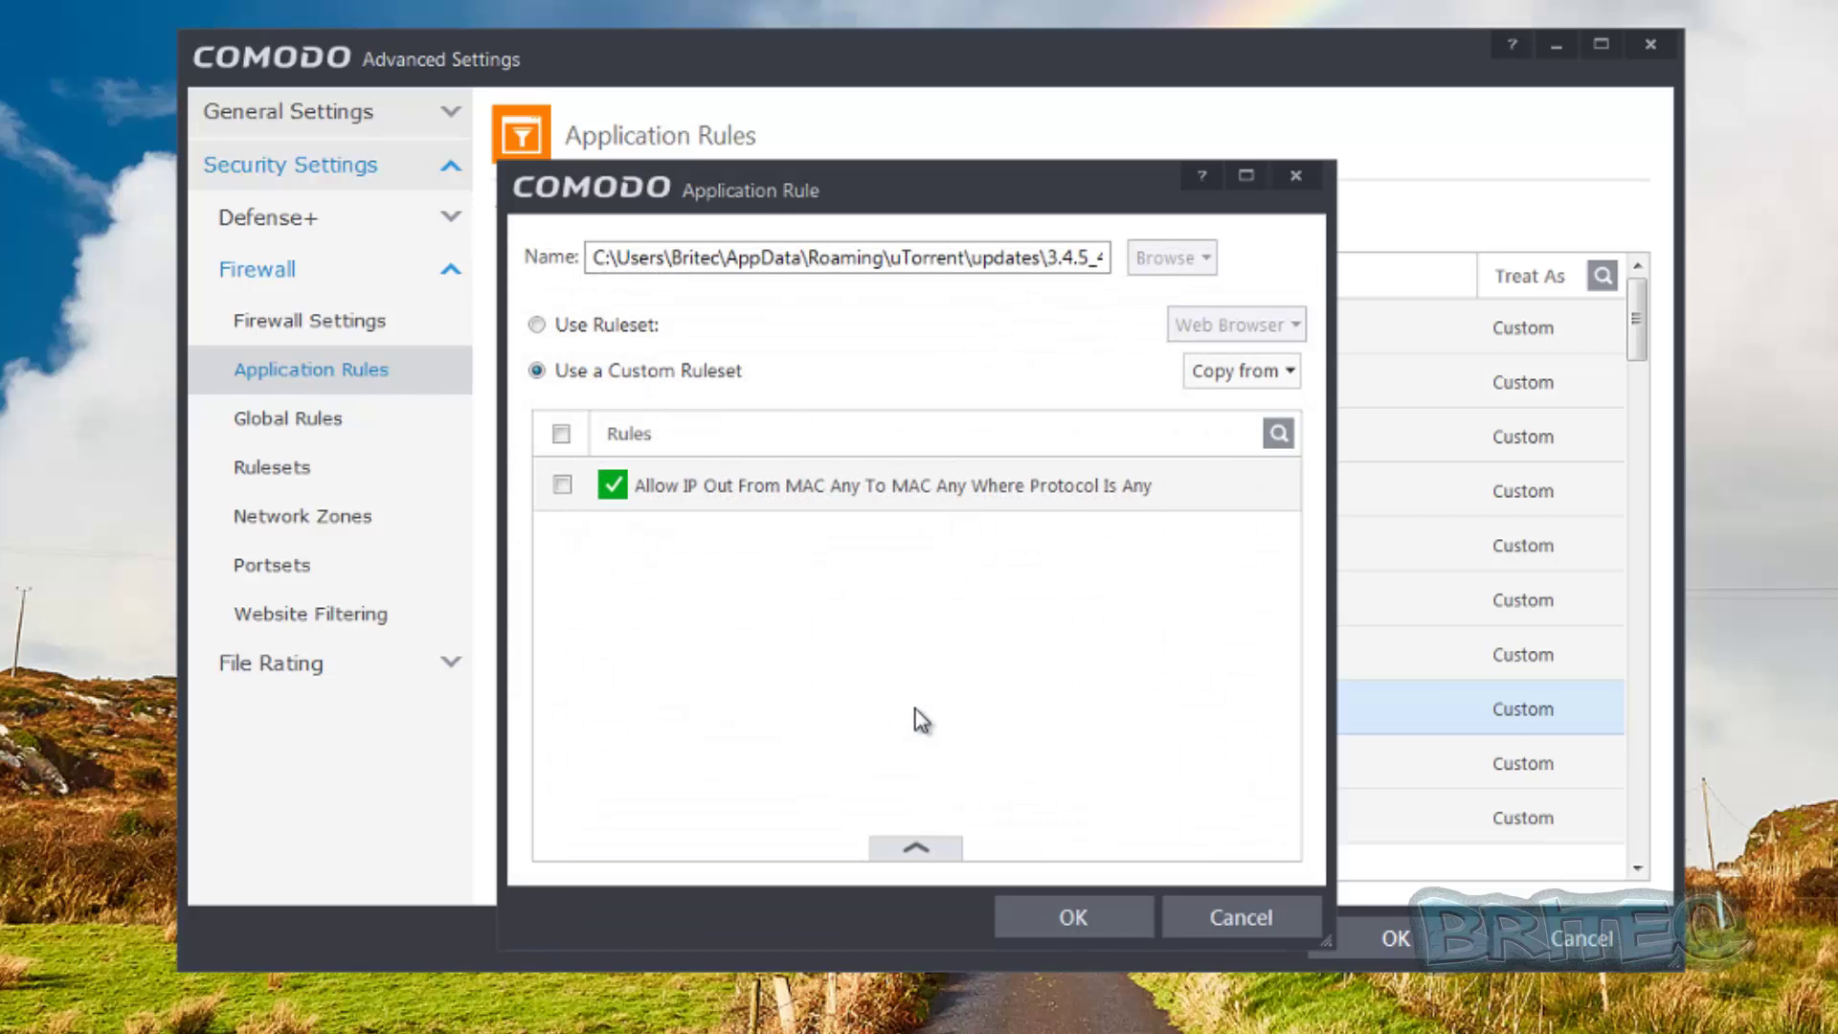
Switch utorrentie.exe's outgoing IP rule action from Allow to Block
double_click(767, 484)
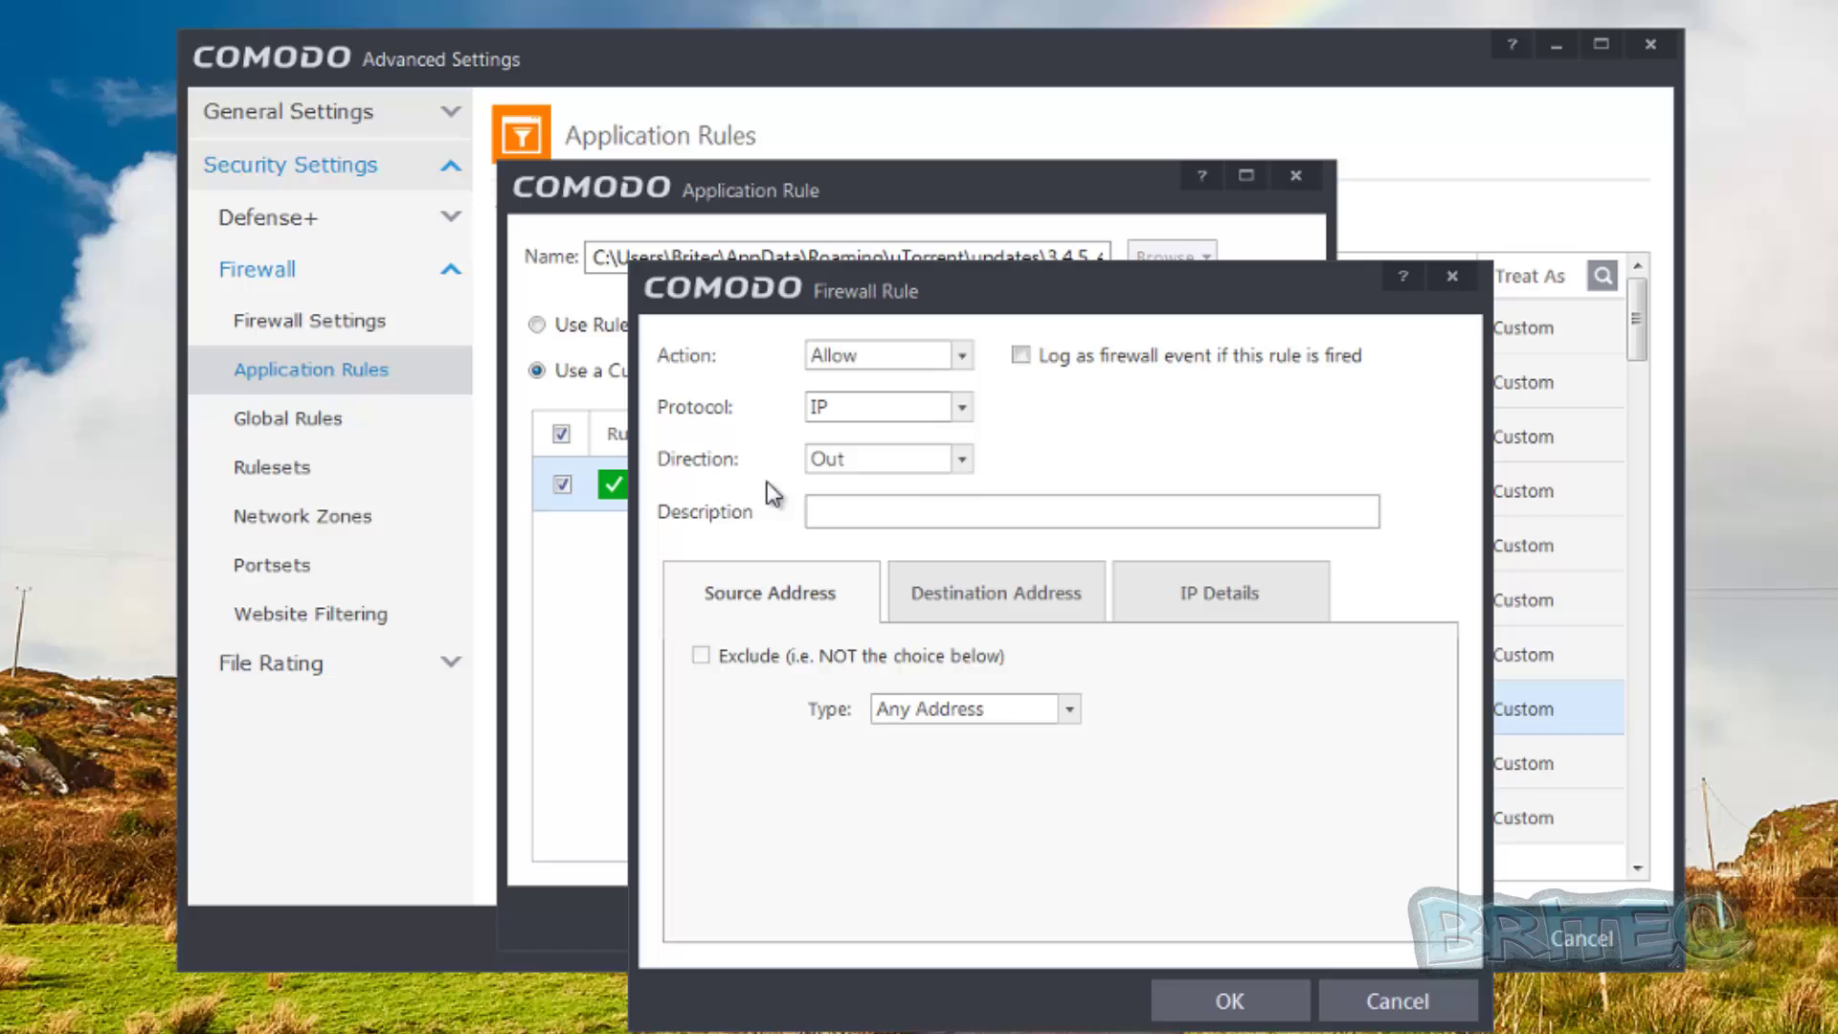
click(962, 355)
click(928, 413)
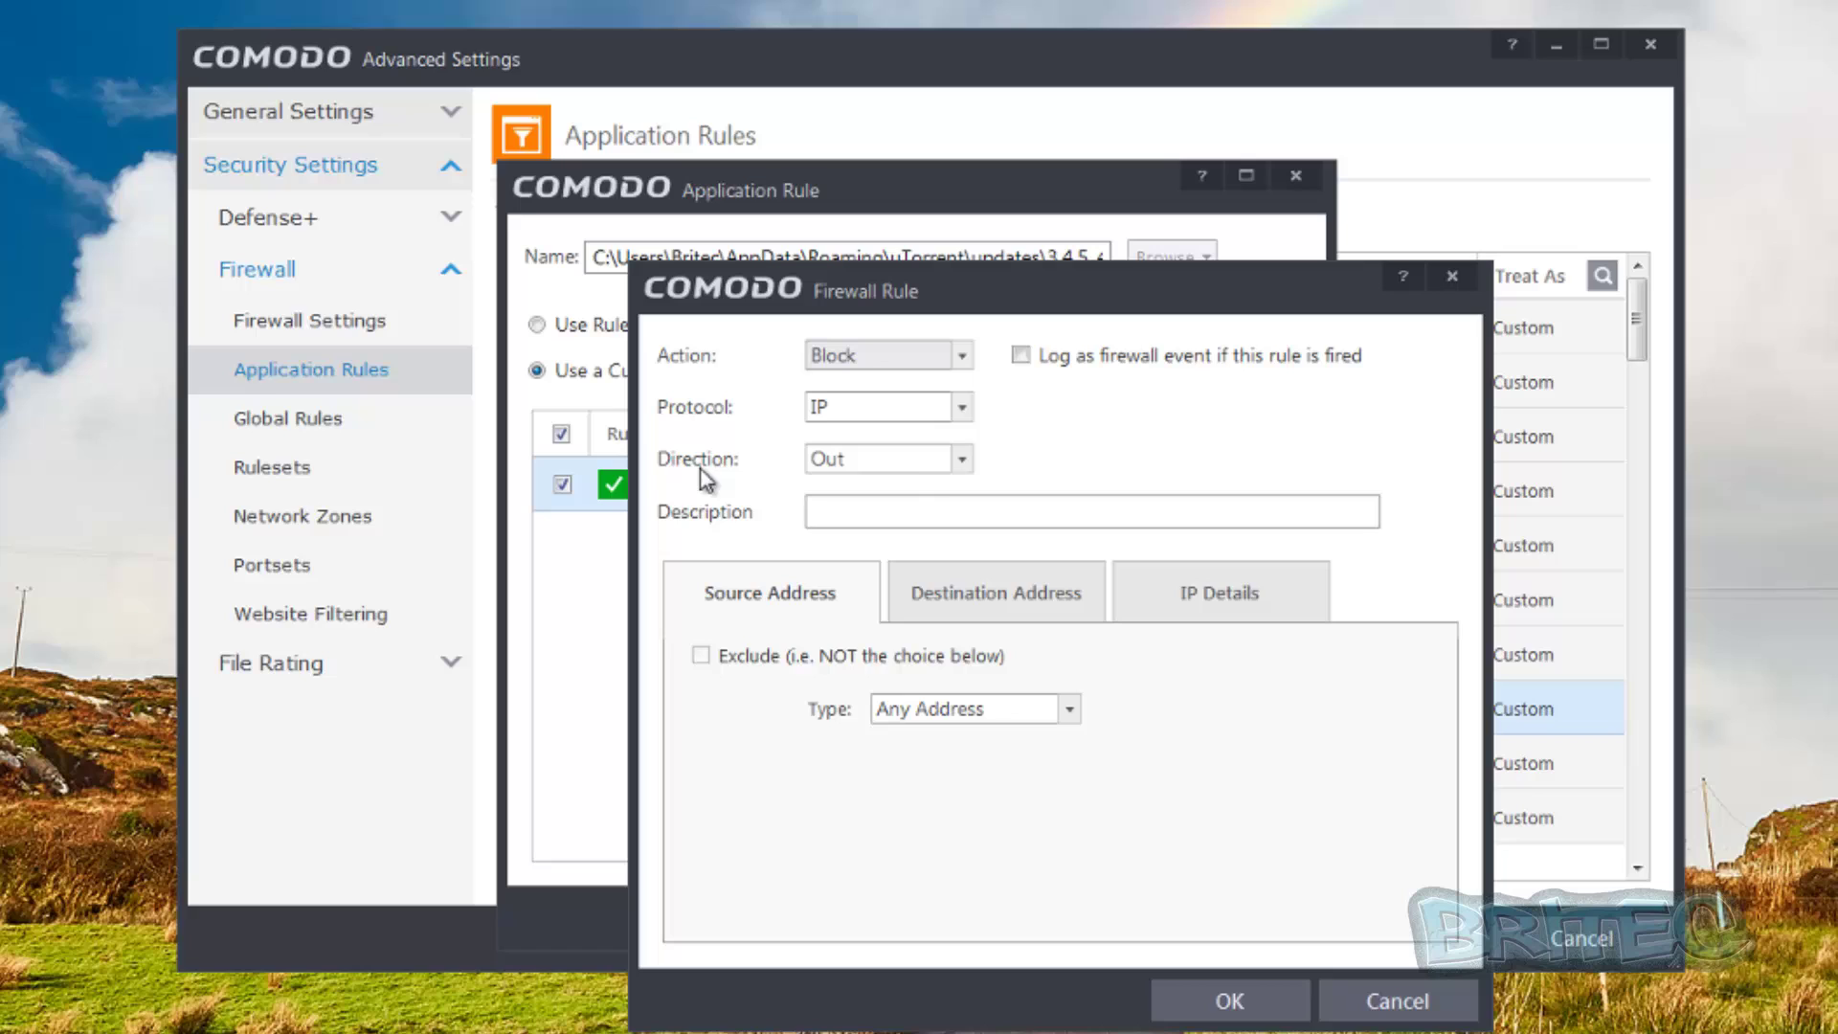
click(963, 462)
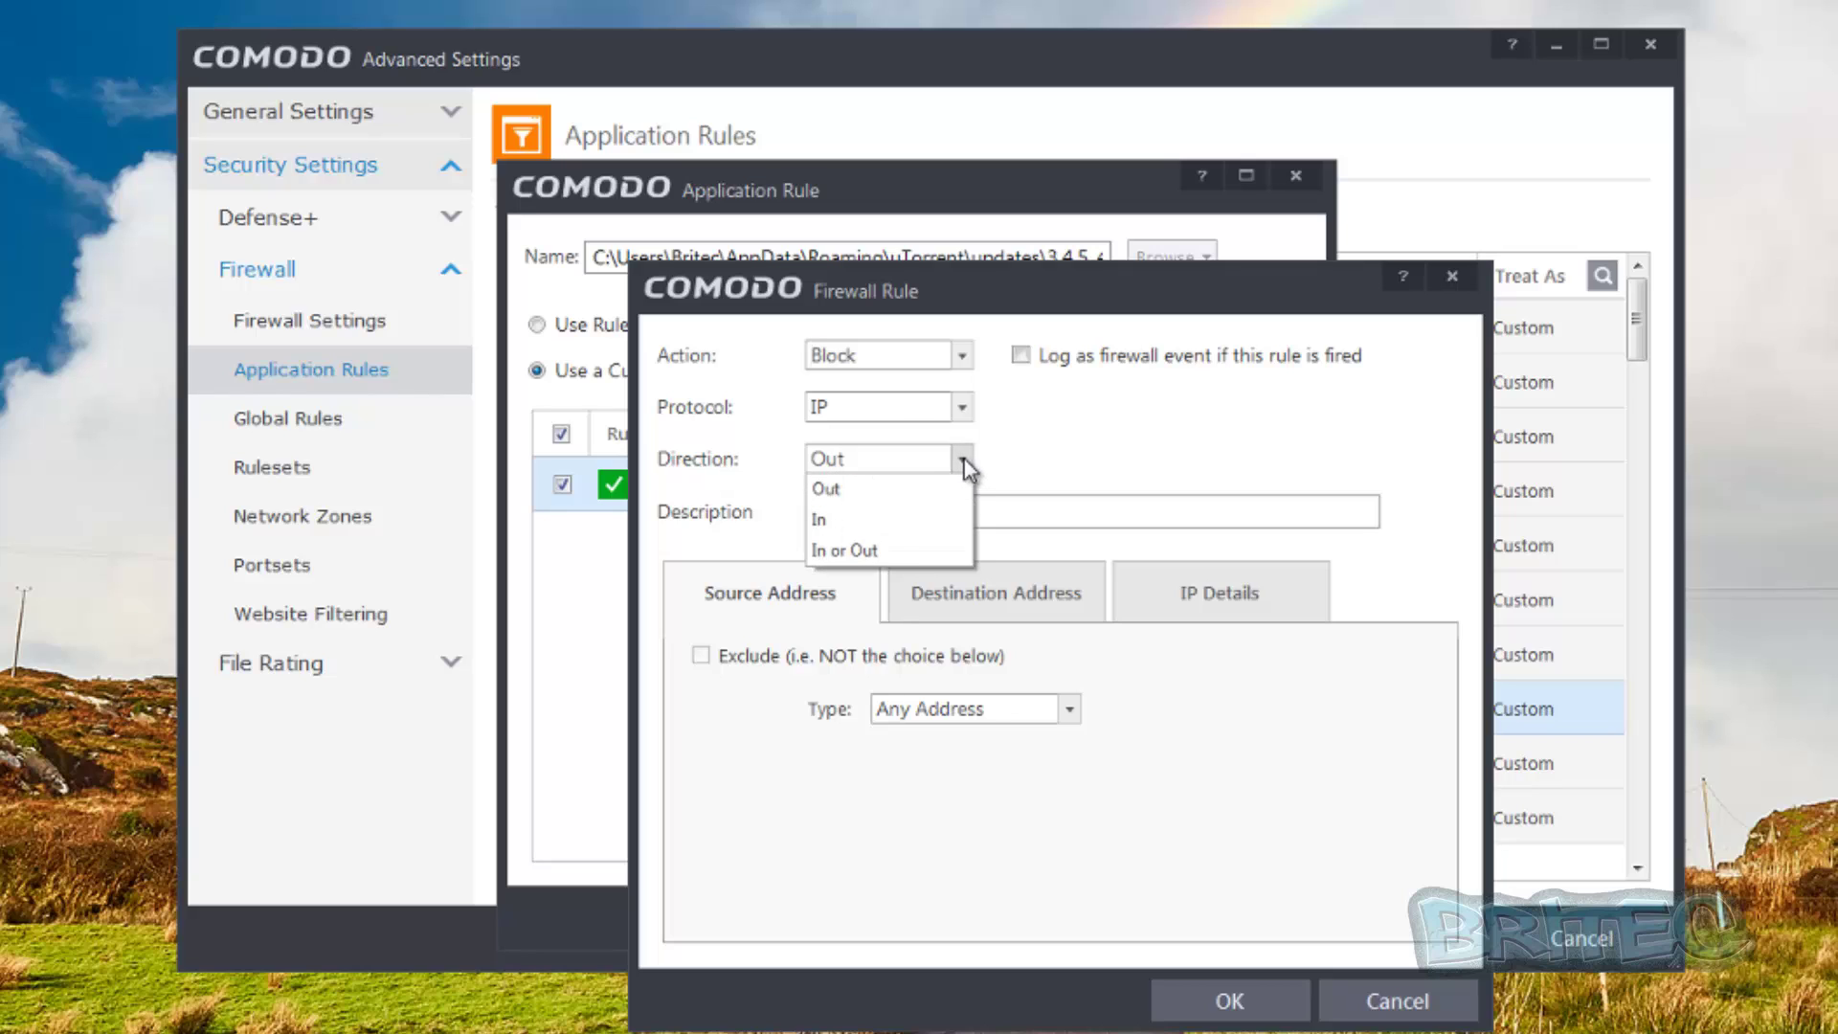
click(921, 554)
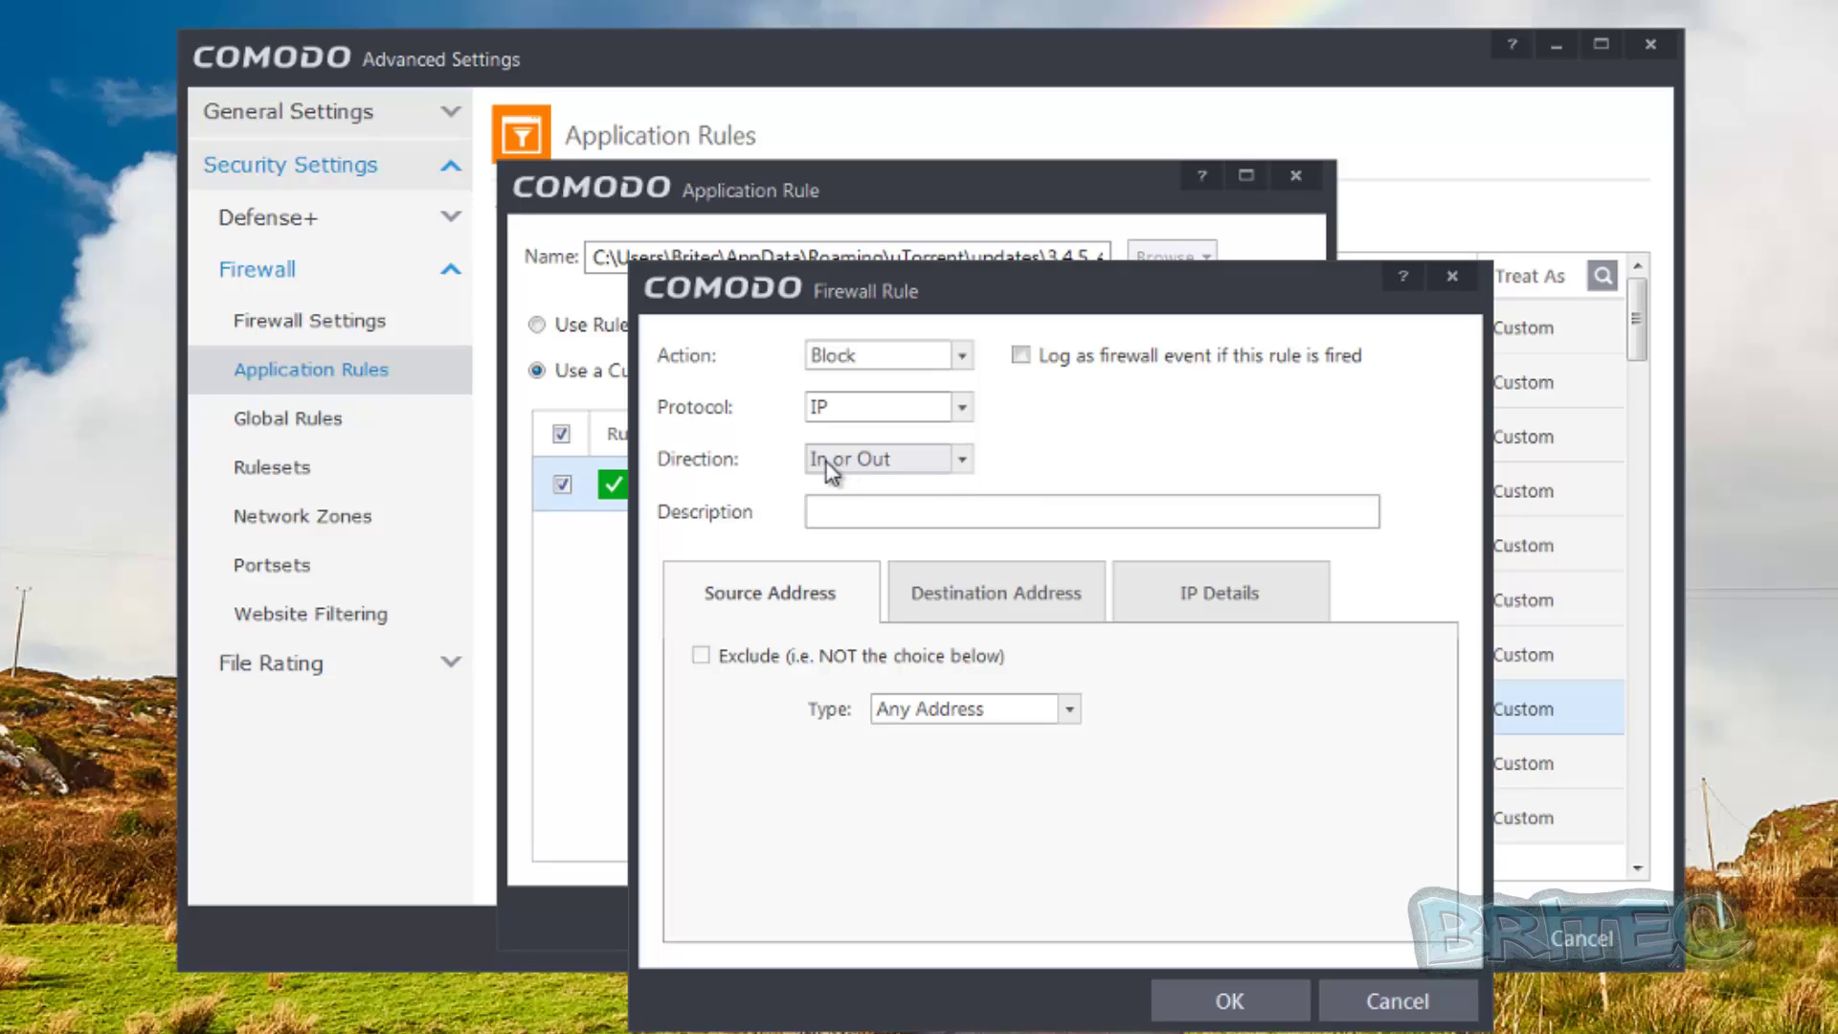
click(962, 459)
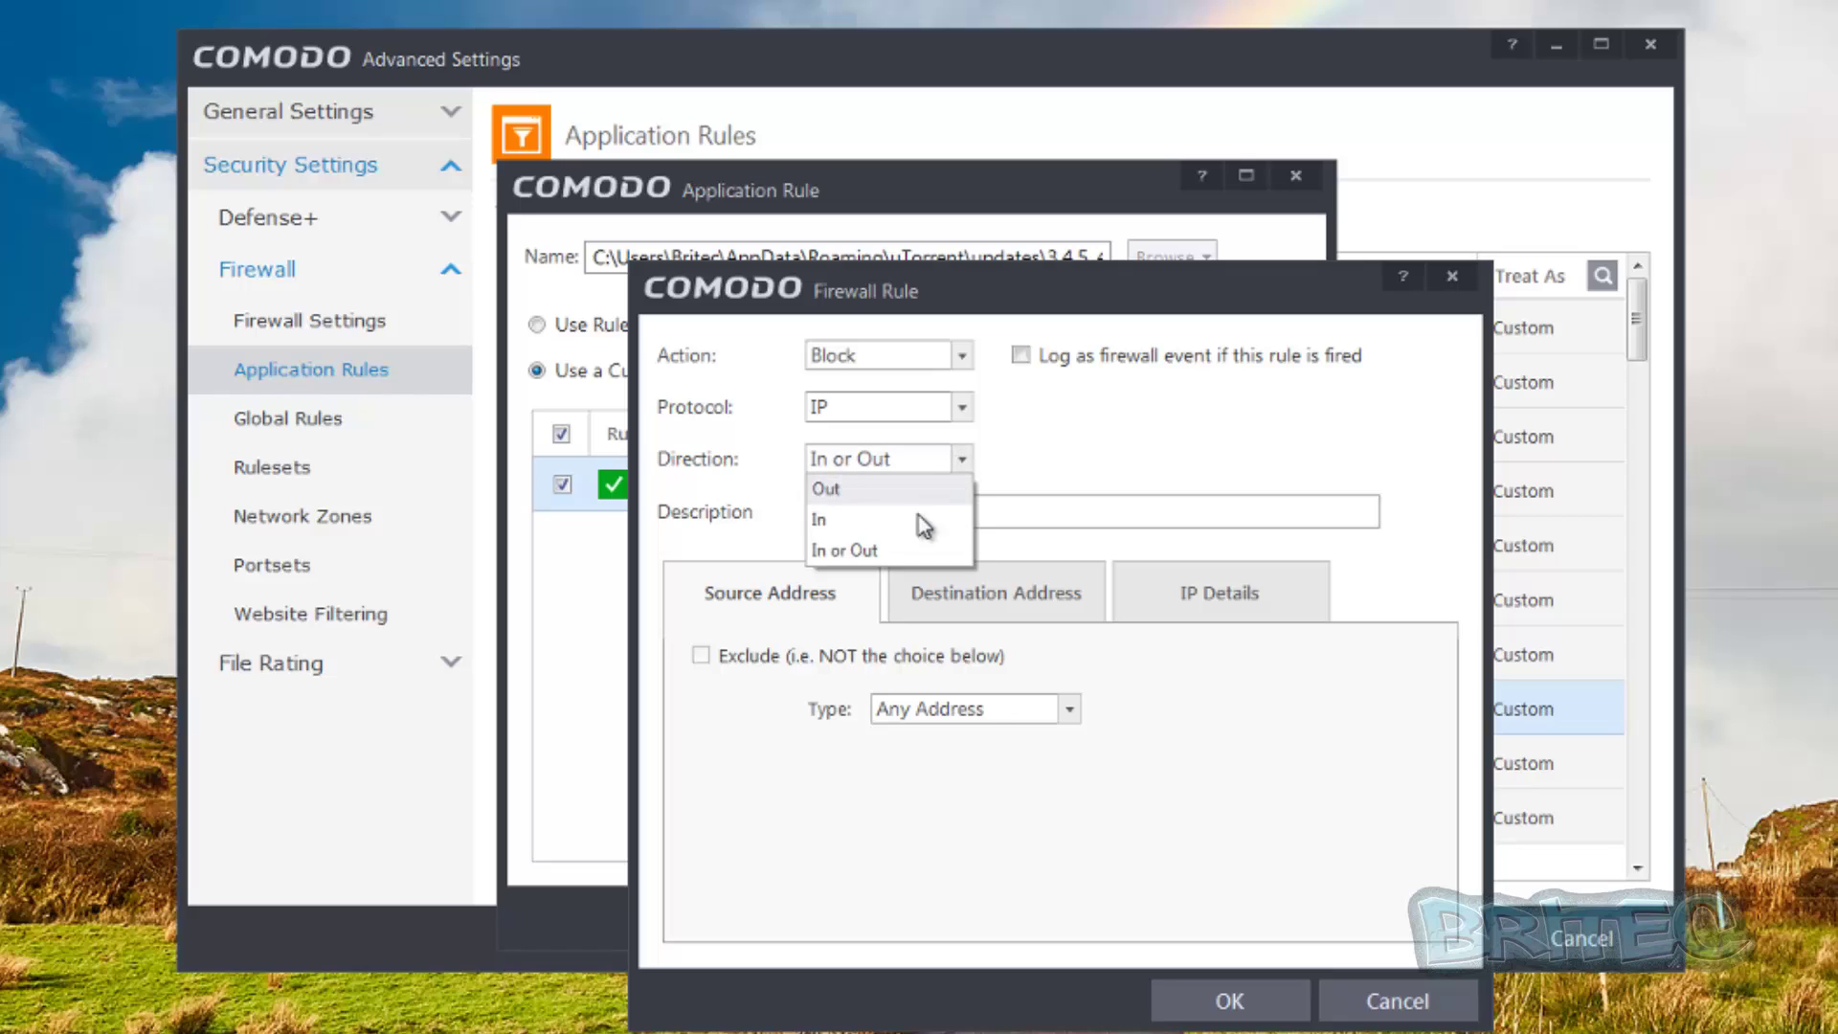
click(910, 522)
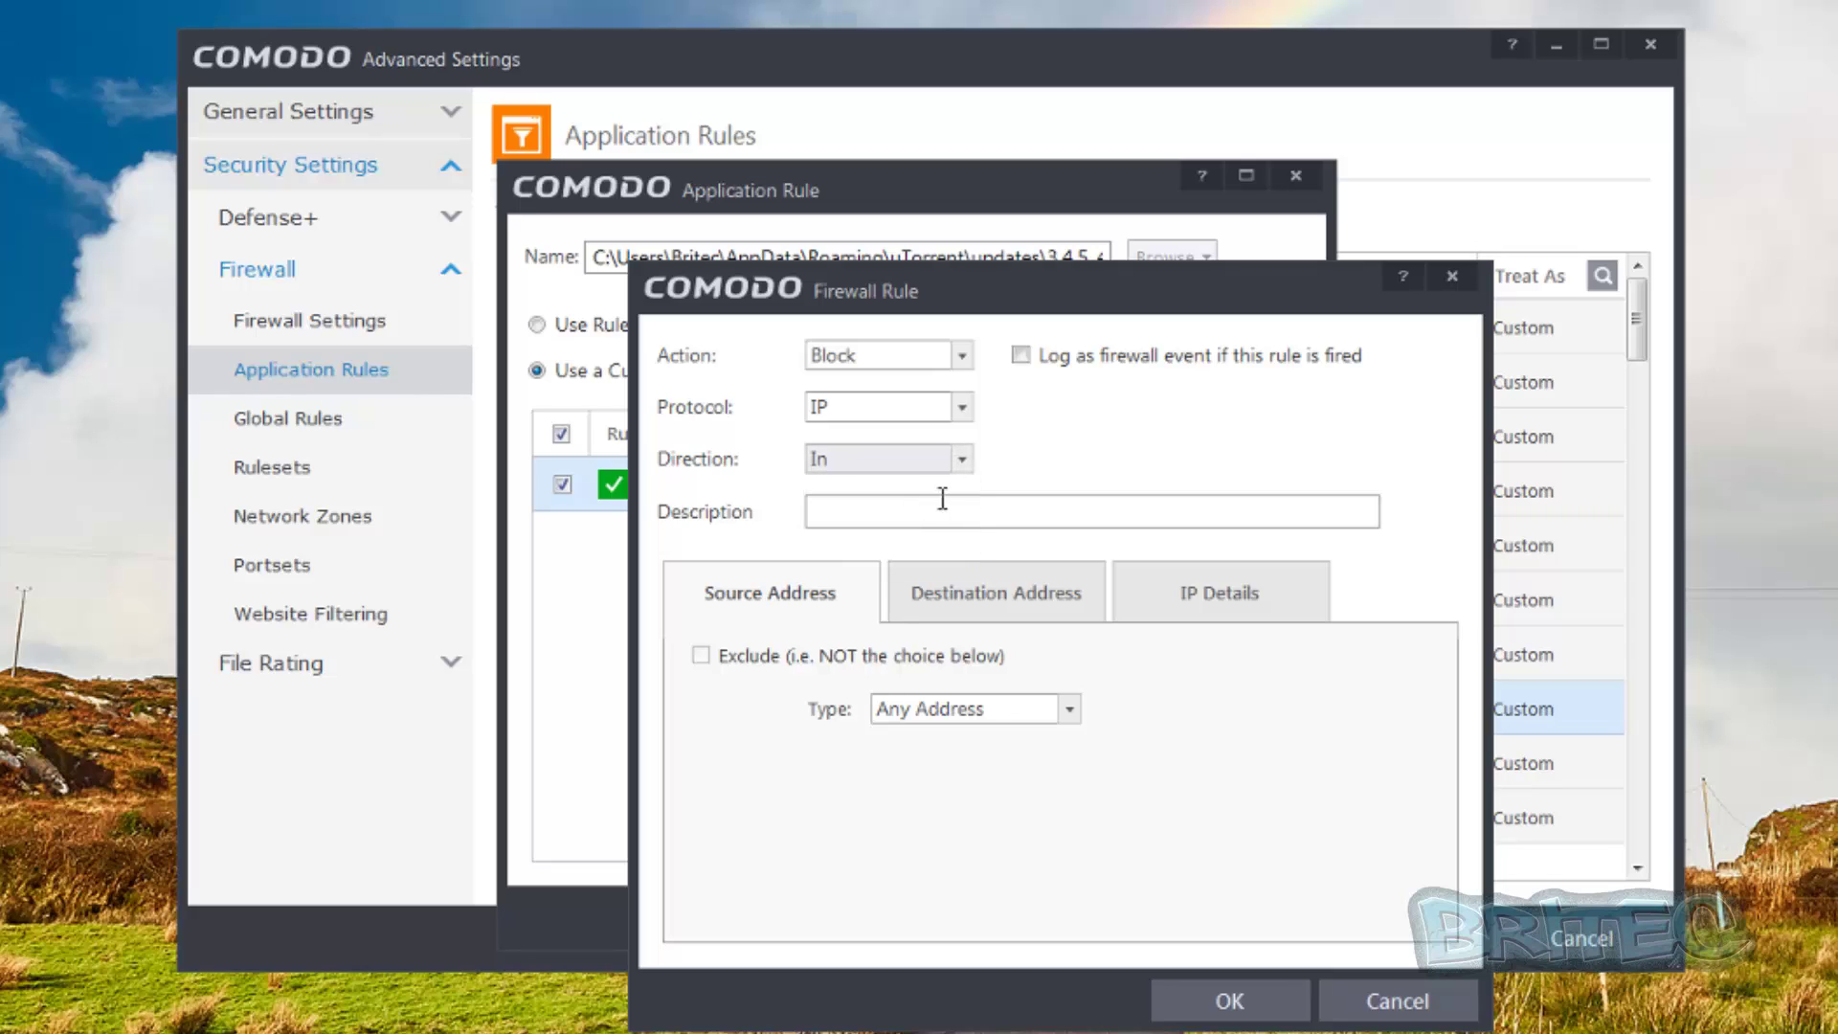
click(946, 461)
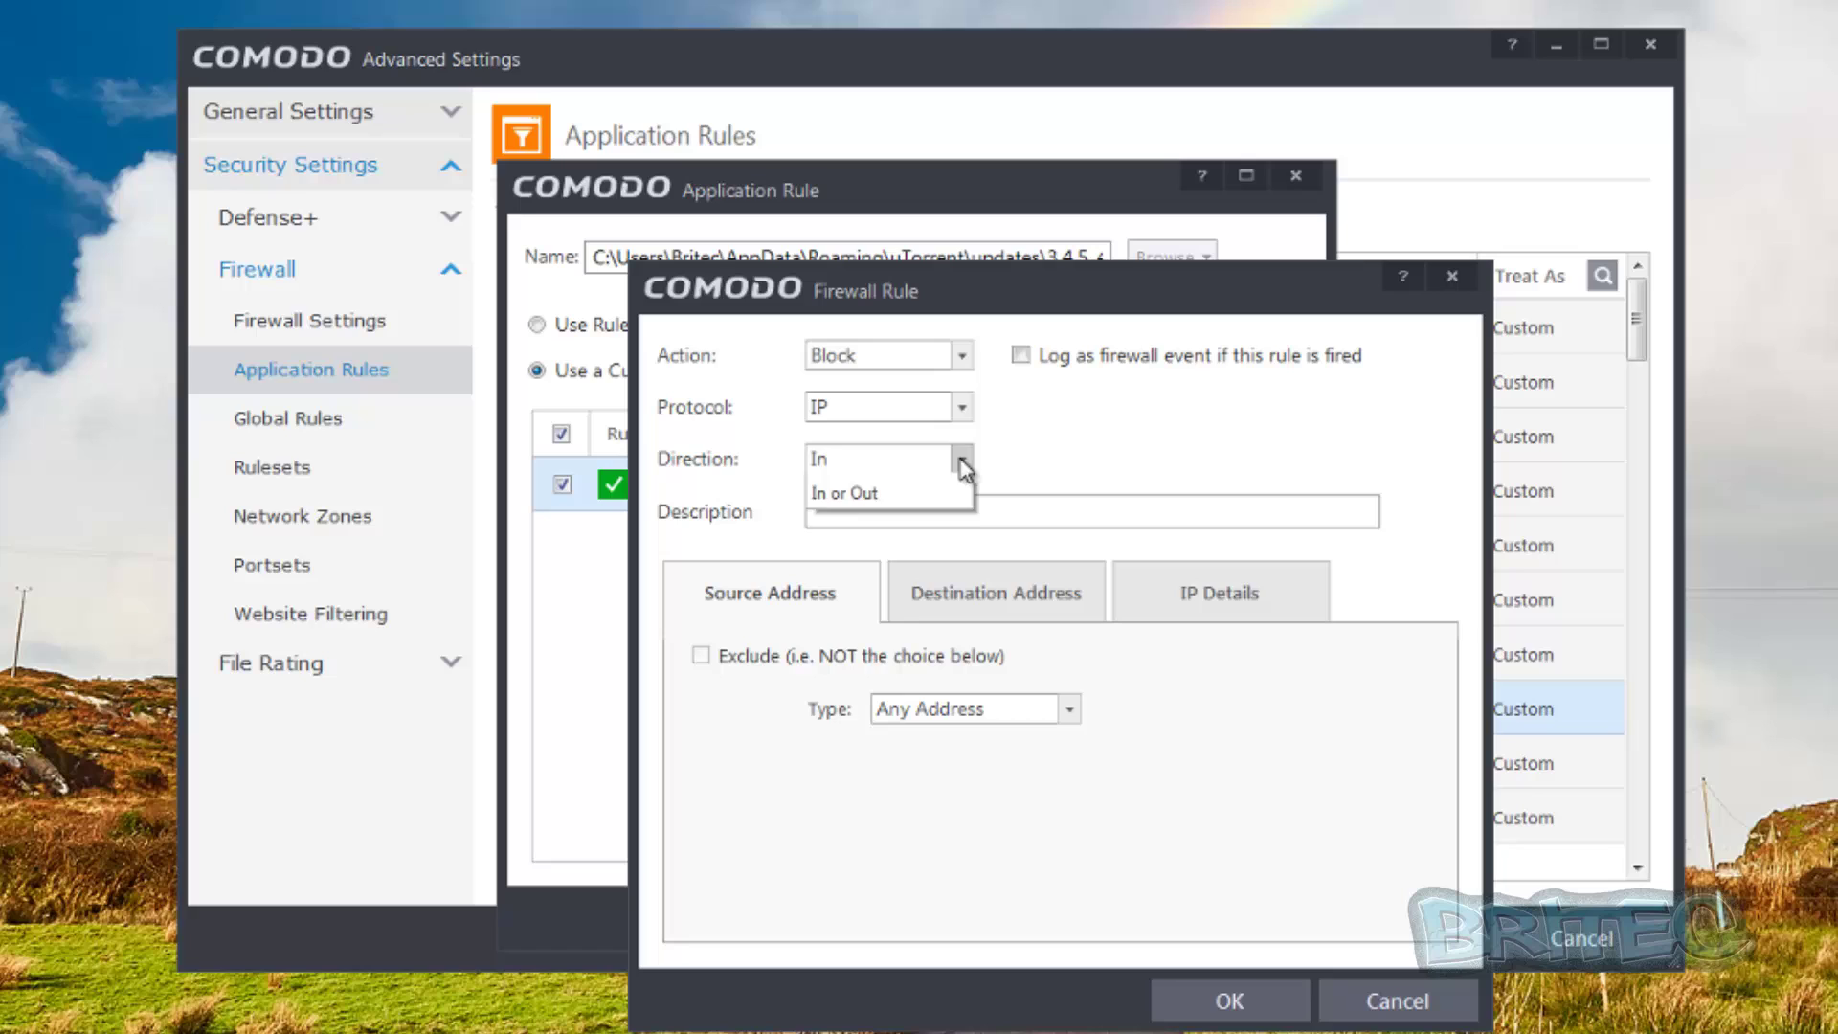
click(903, 493)
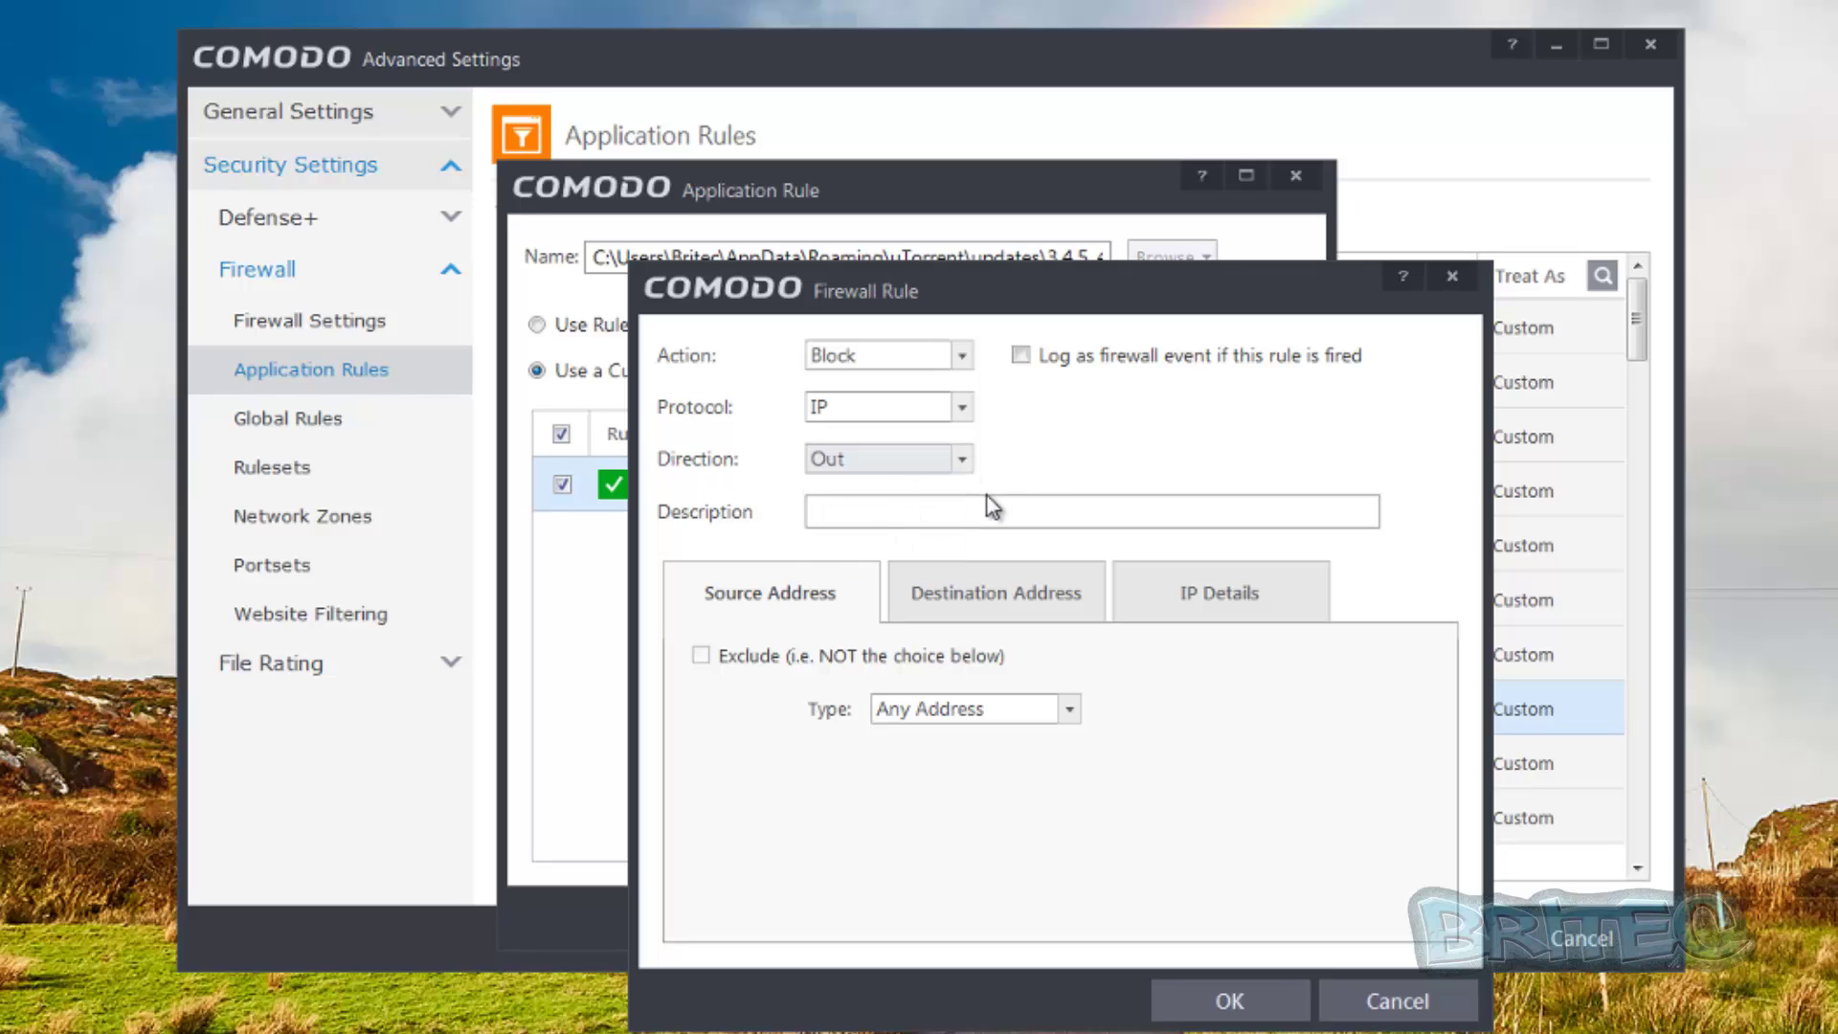
click(837, 518)
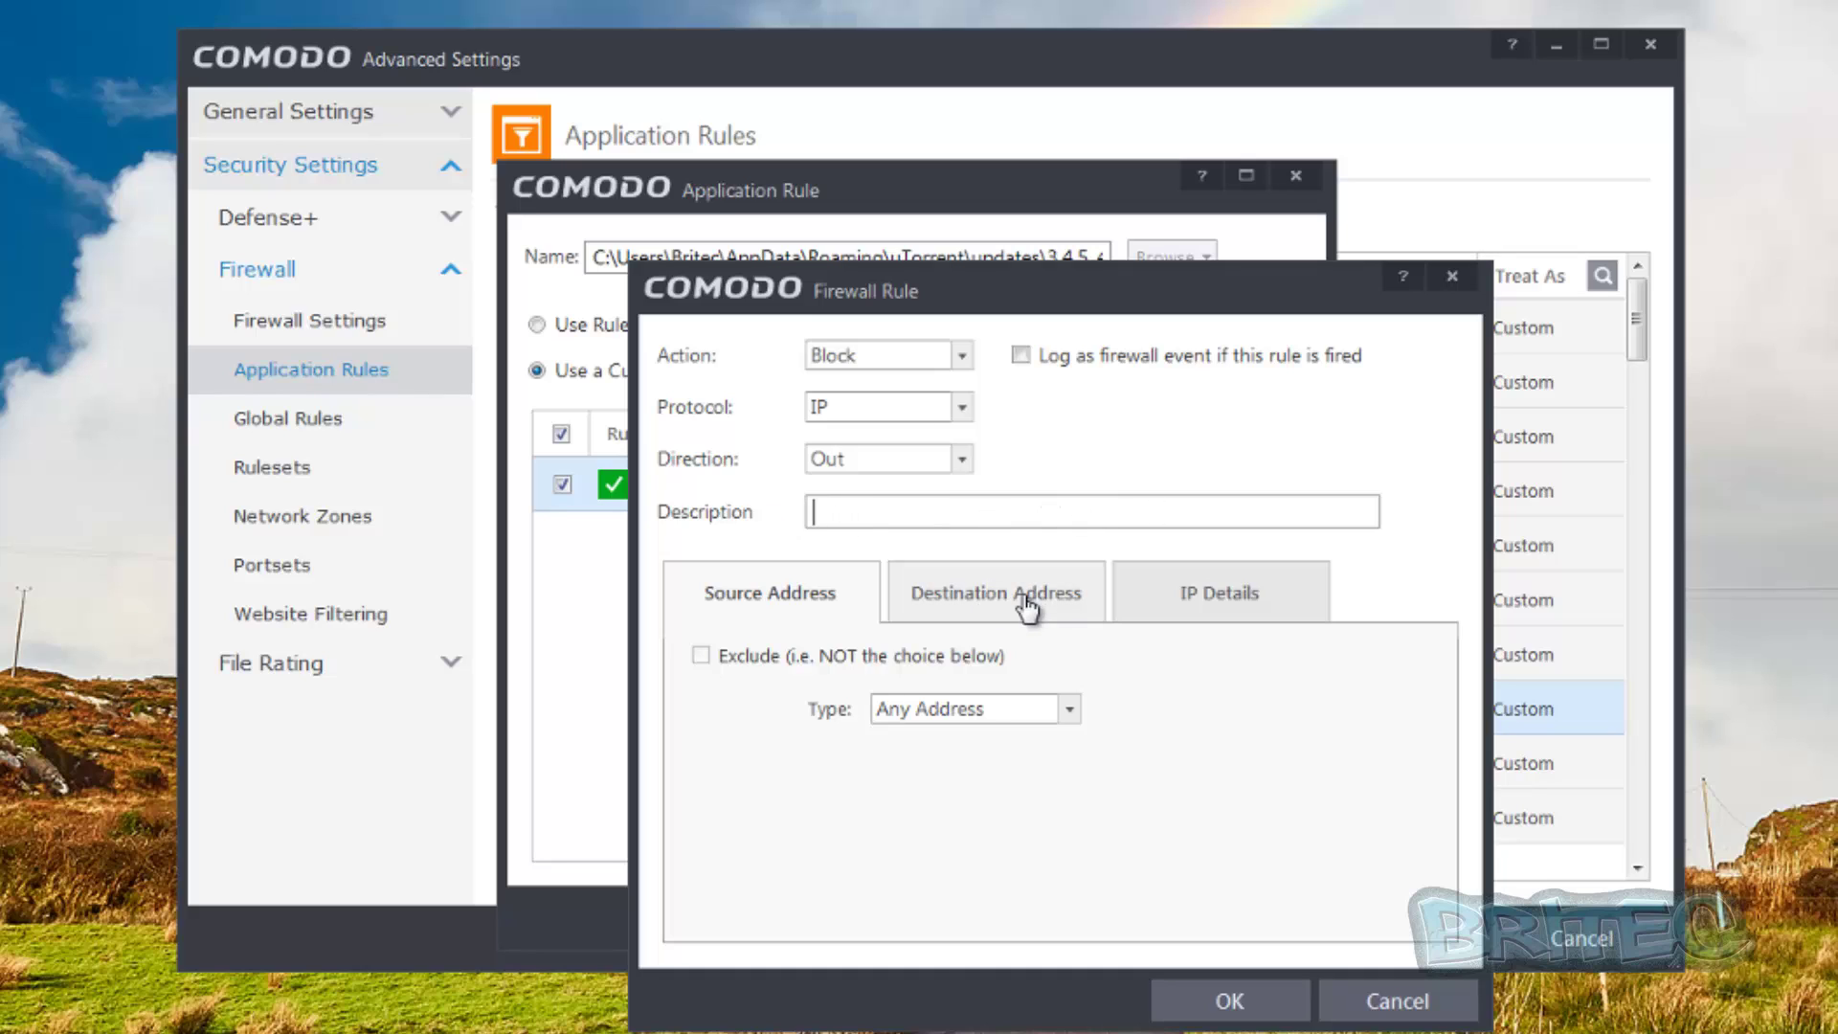
Try MAC Address as the rule's source type, then set it back to Any Address
click(1051, 712)
click(1051, 712)
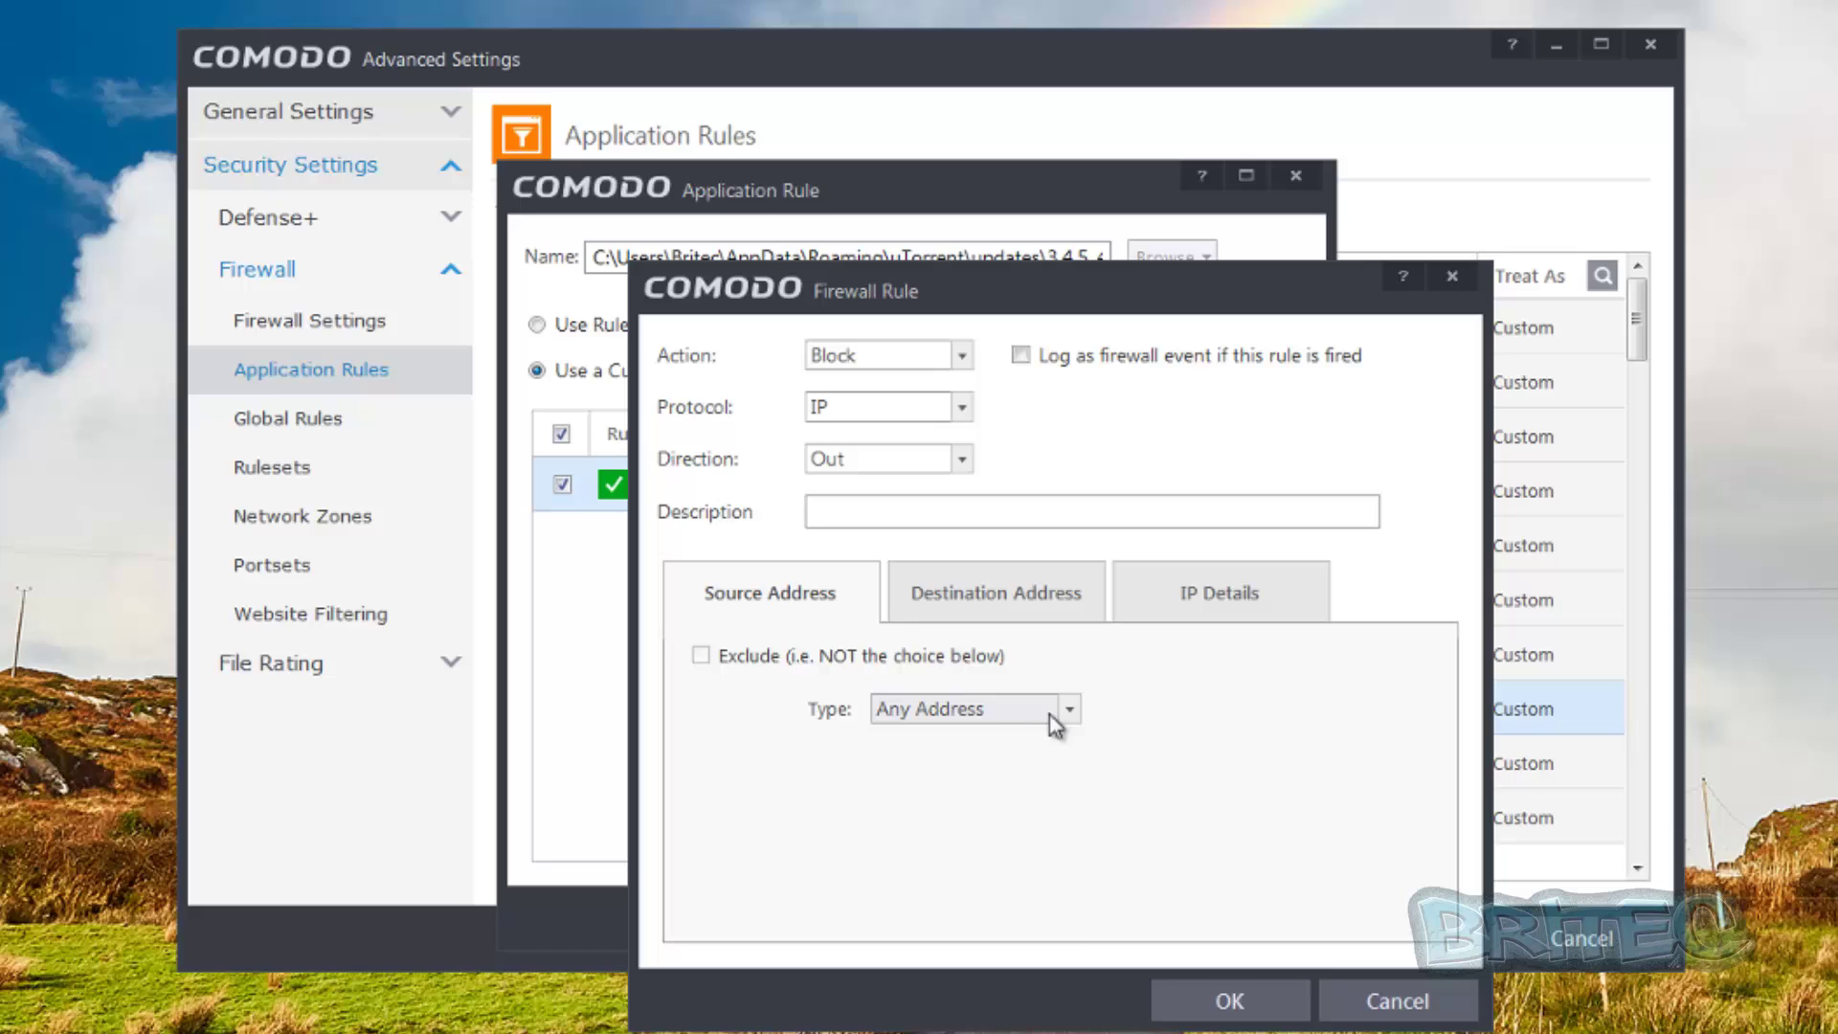
click(1071, 710)
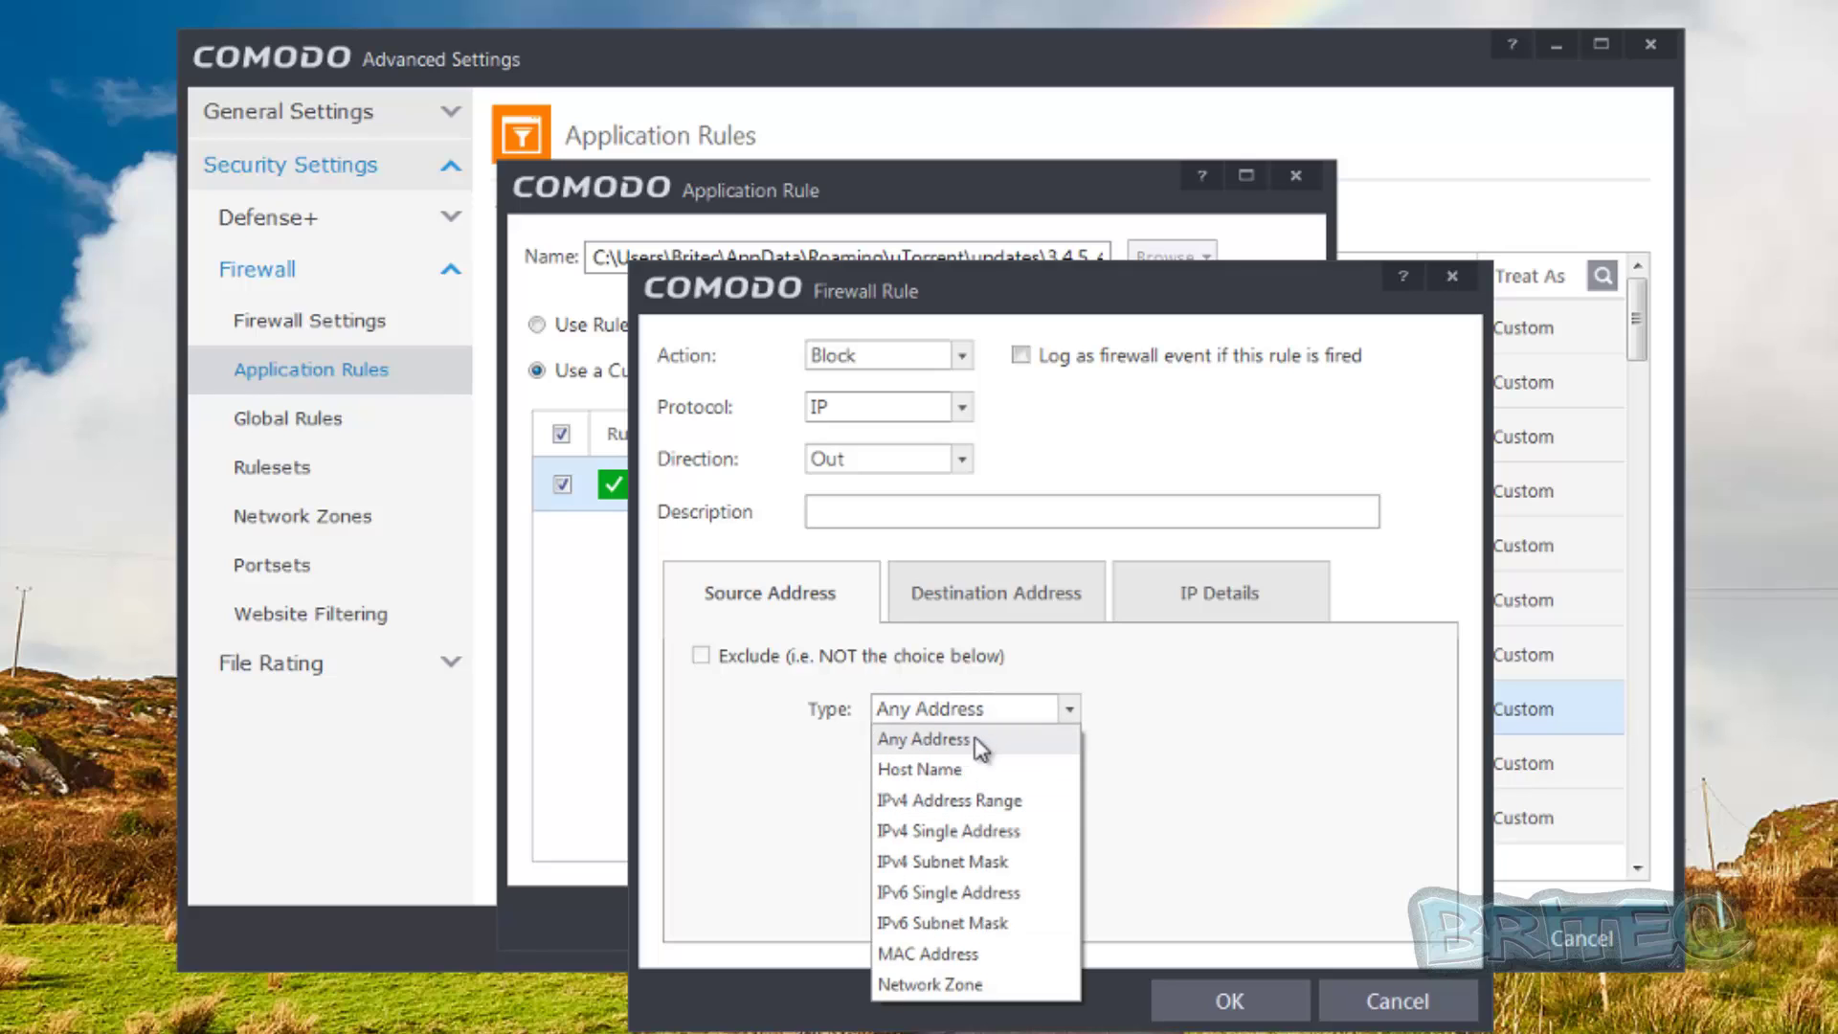
click(1030, 747)
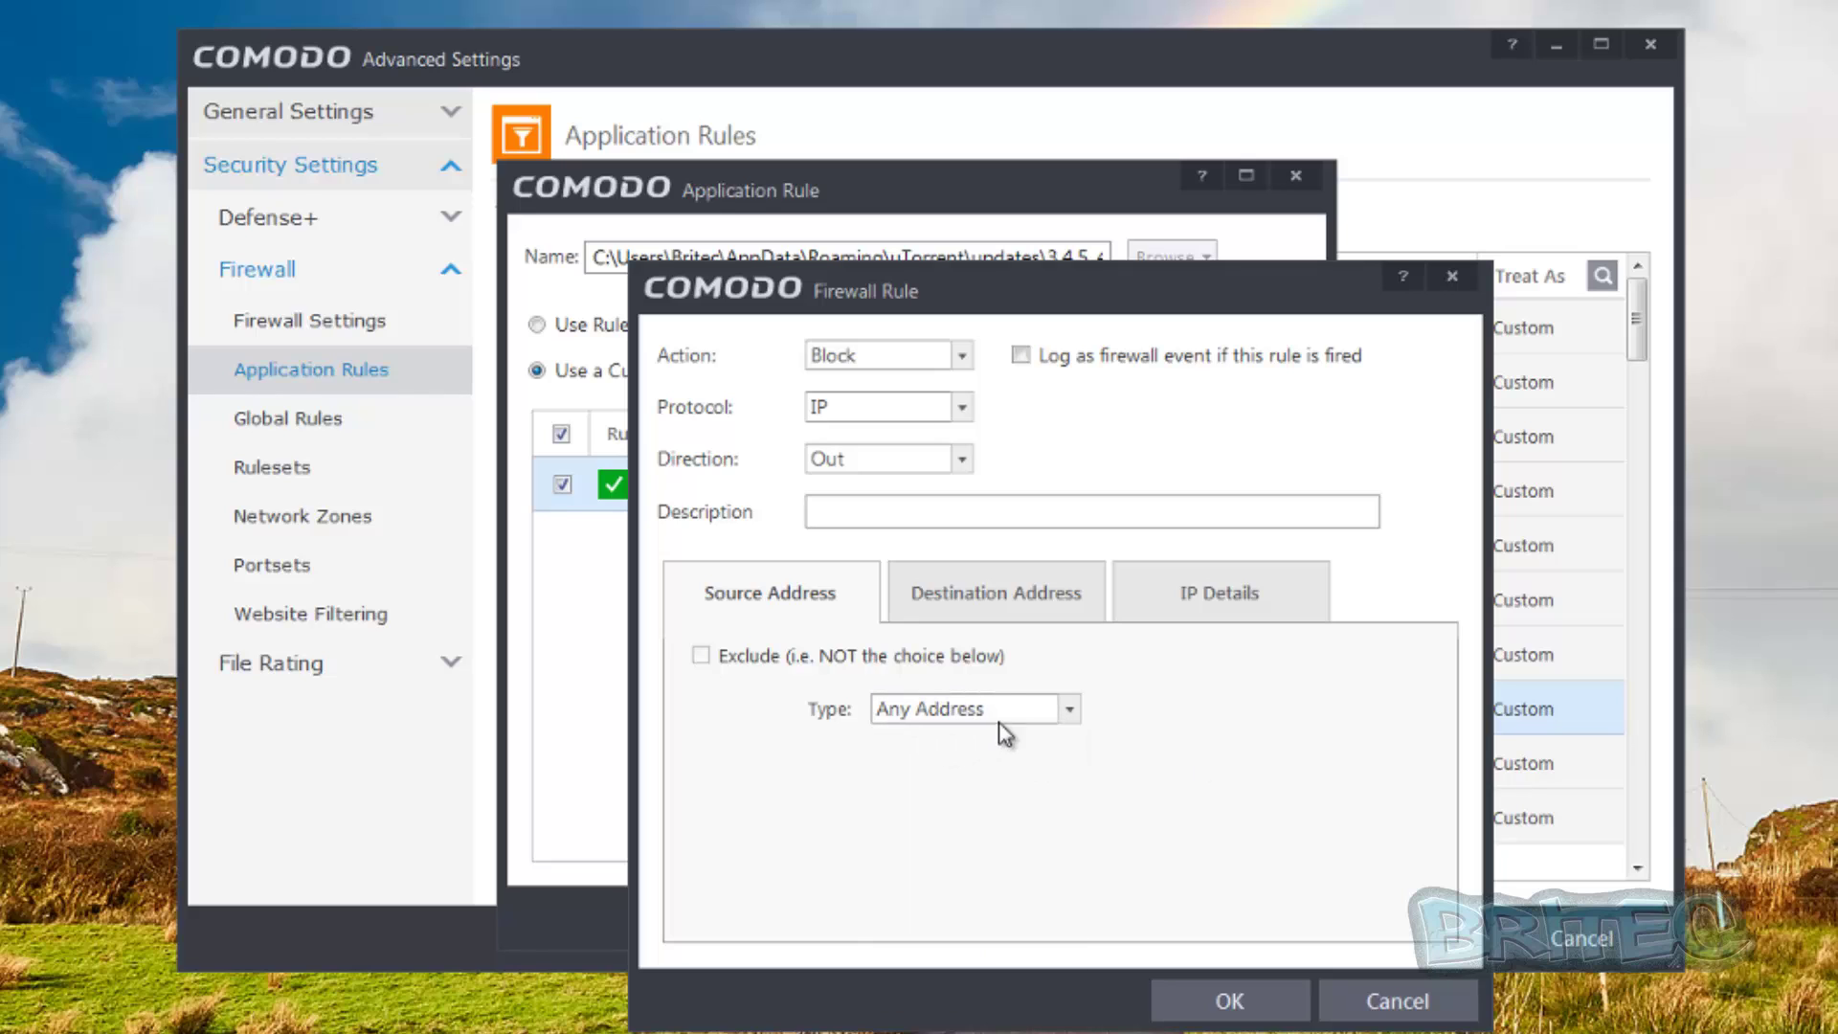
click(1057, 709)
click(986, 955)
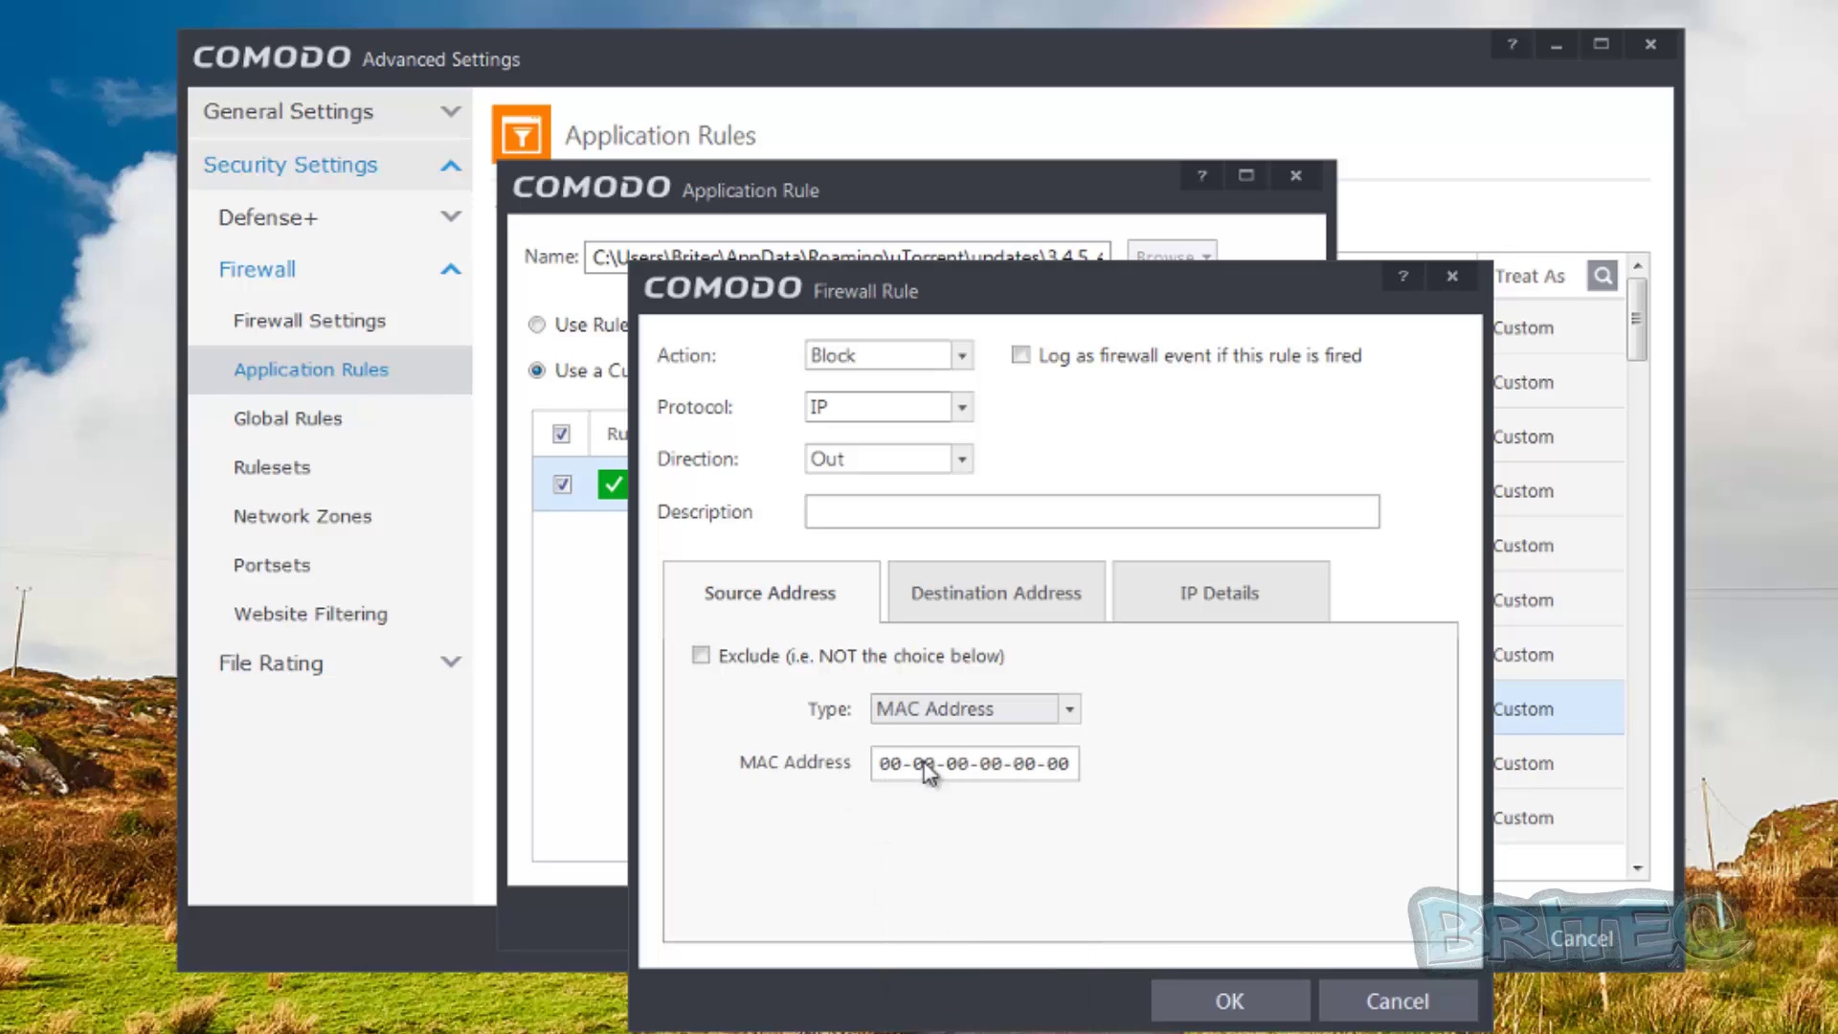
click(1071, 713)
click(1032, 743)
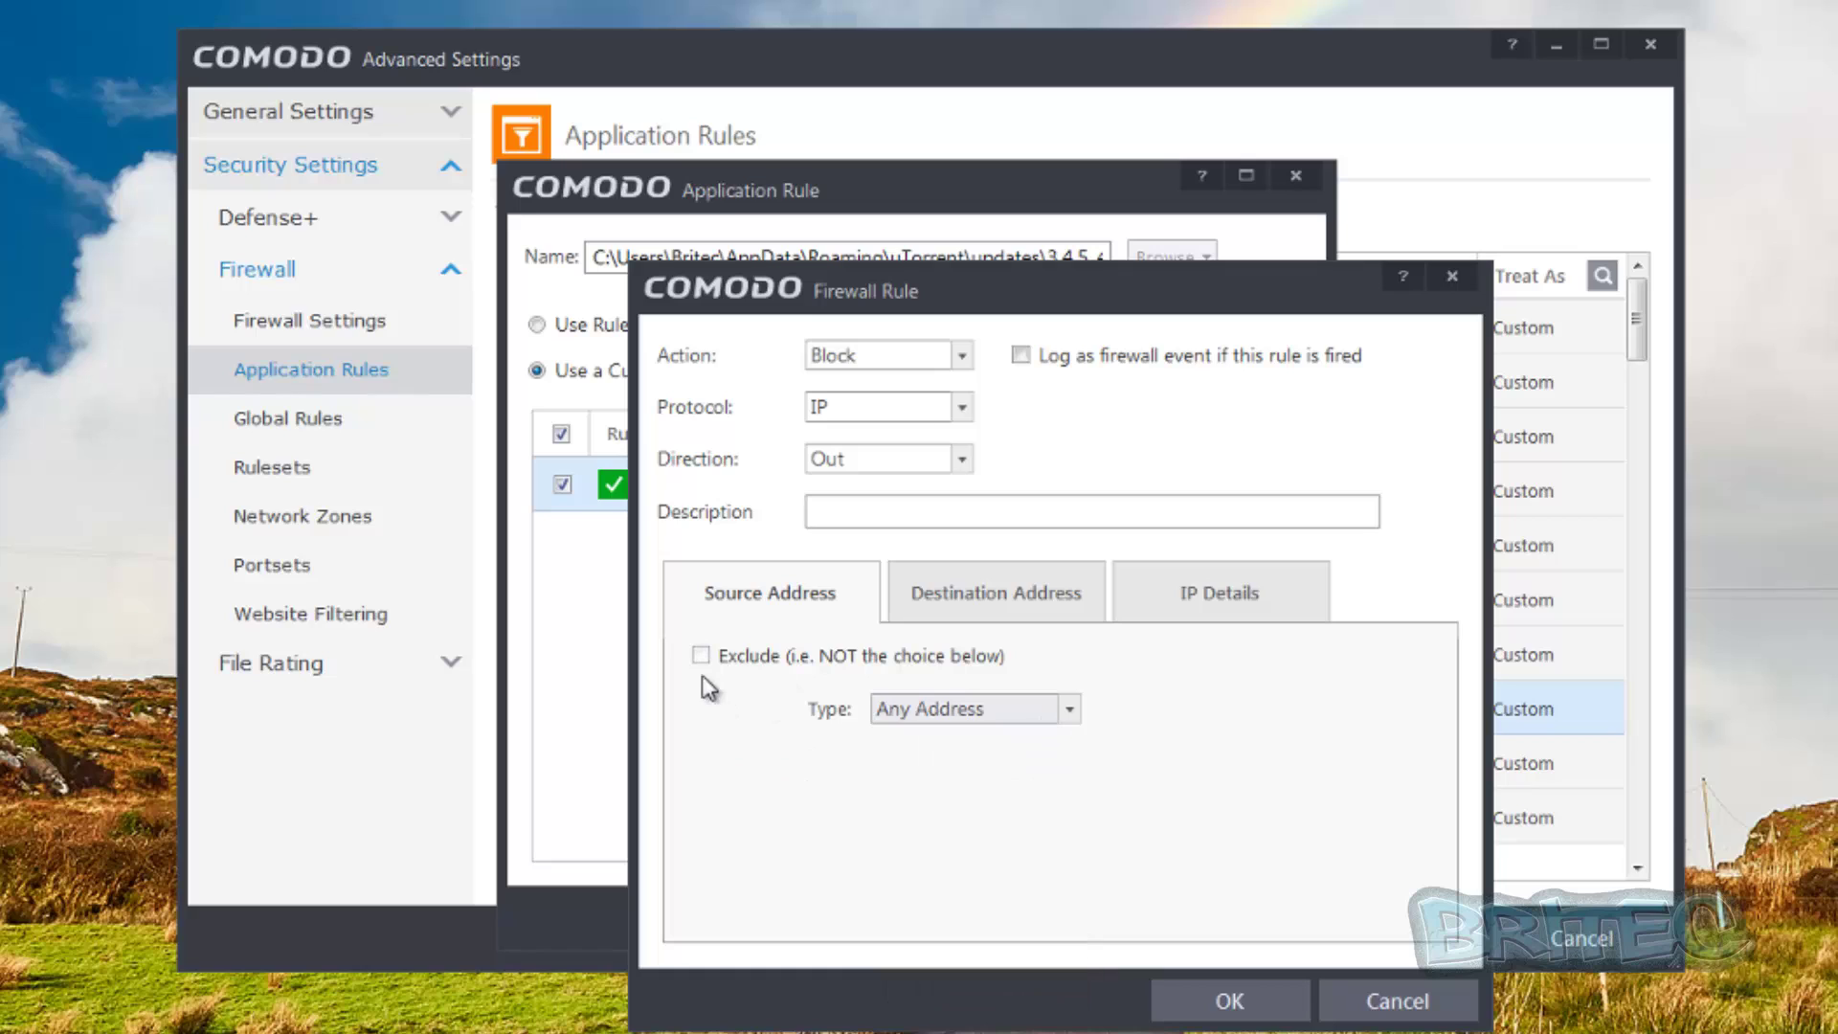
Review the rule's Destination Address and IP Details settings
click(1211, 616)
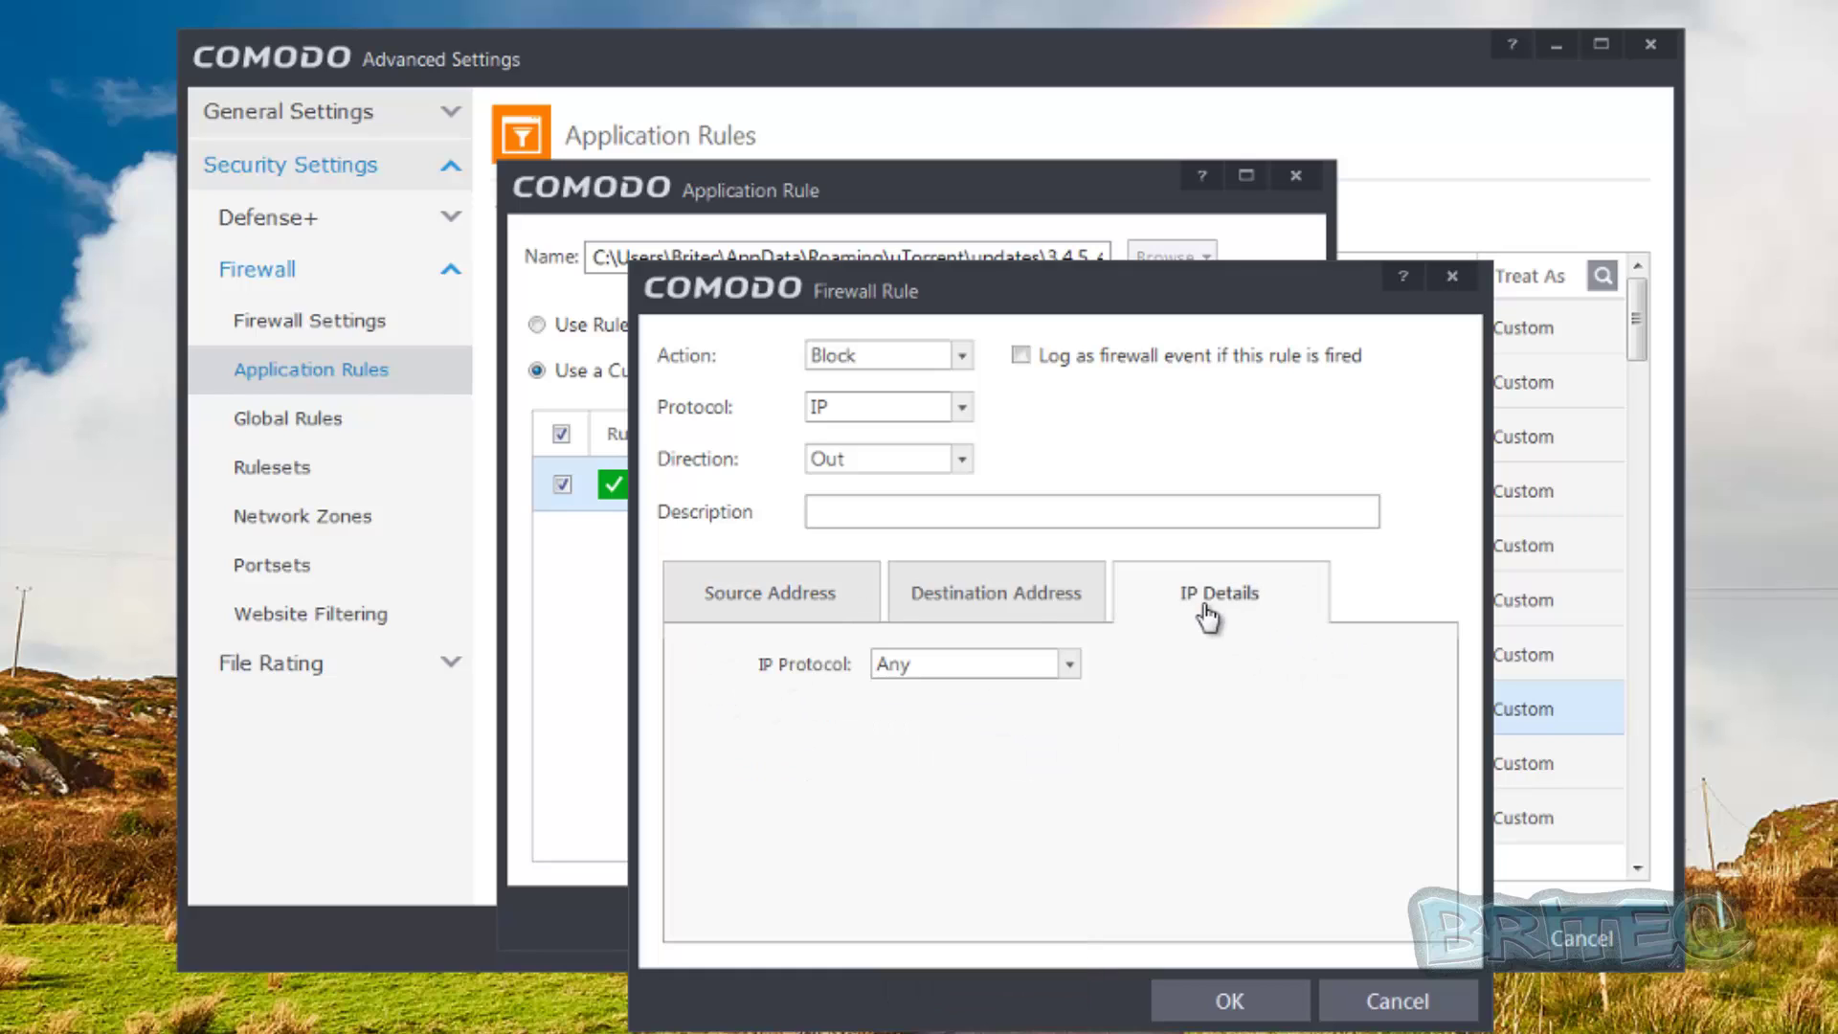
click(1085, 611)
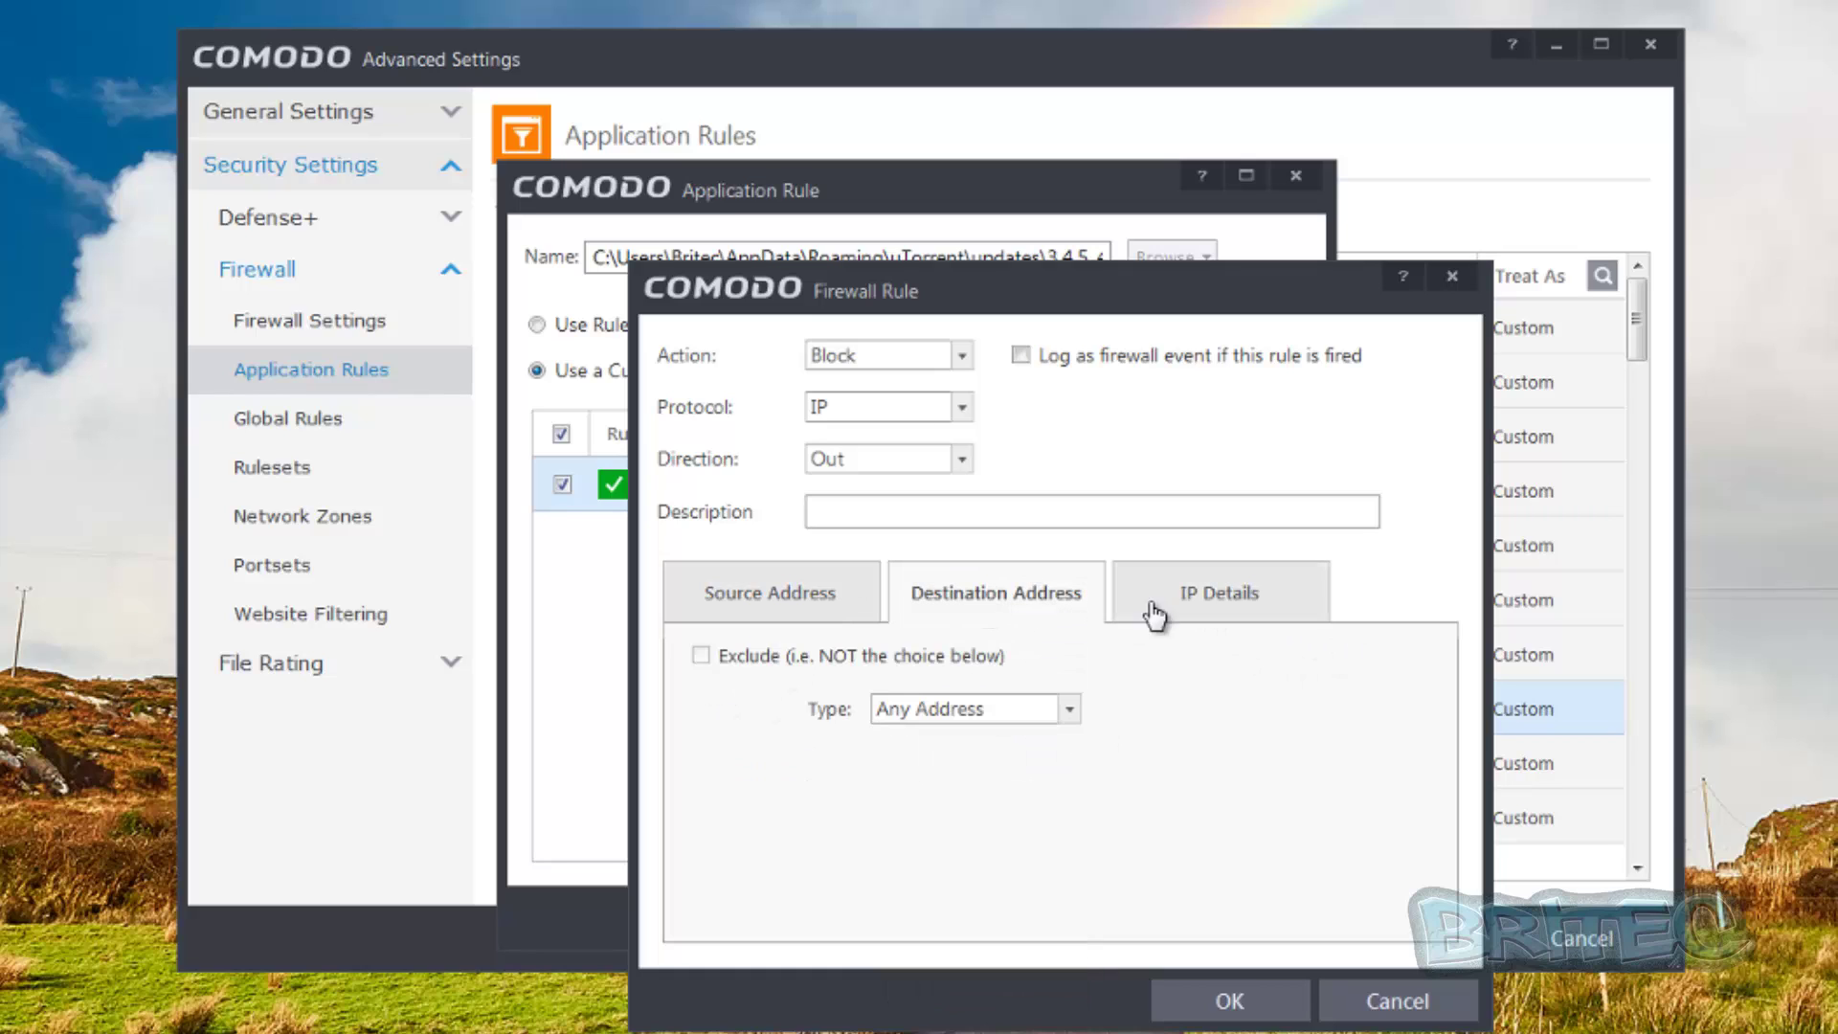
click(1235, 618)
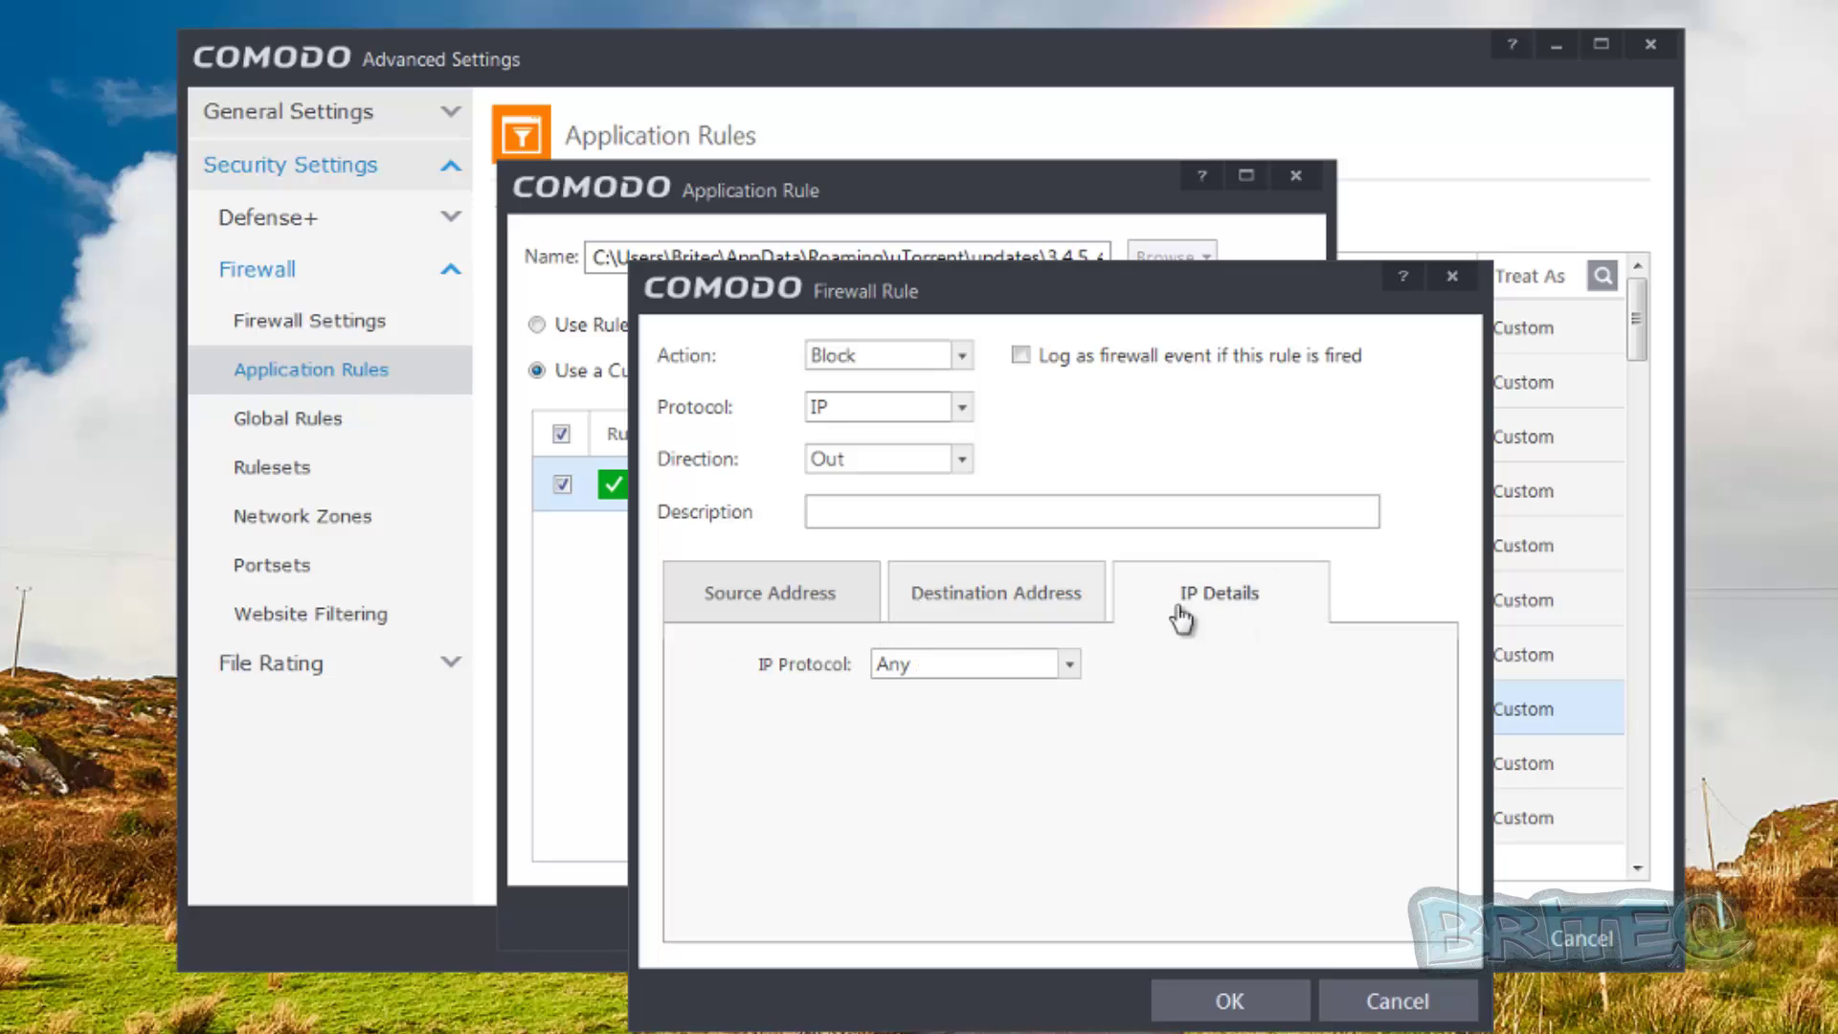
Close the firewall rule and utorrentie.exe rule without saving, untick its row, expand the list toolbar
click(1451, 276)
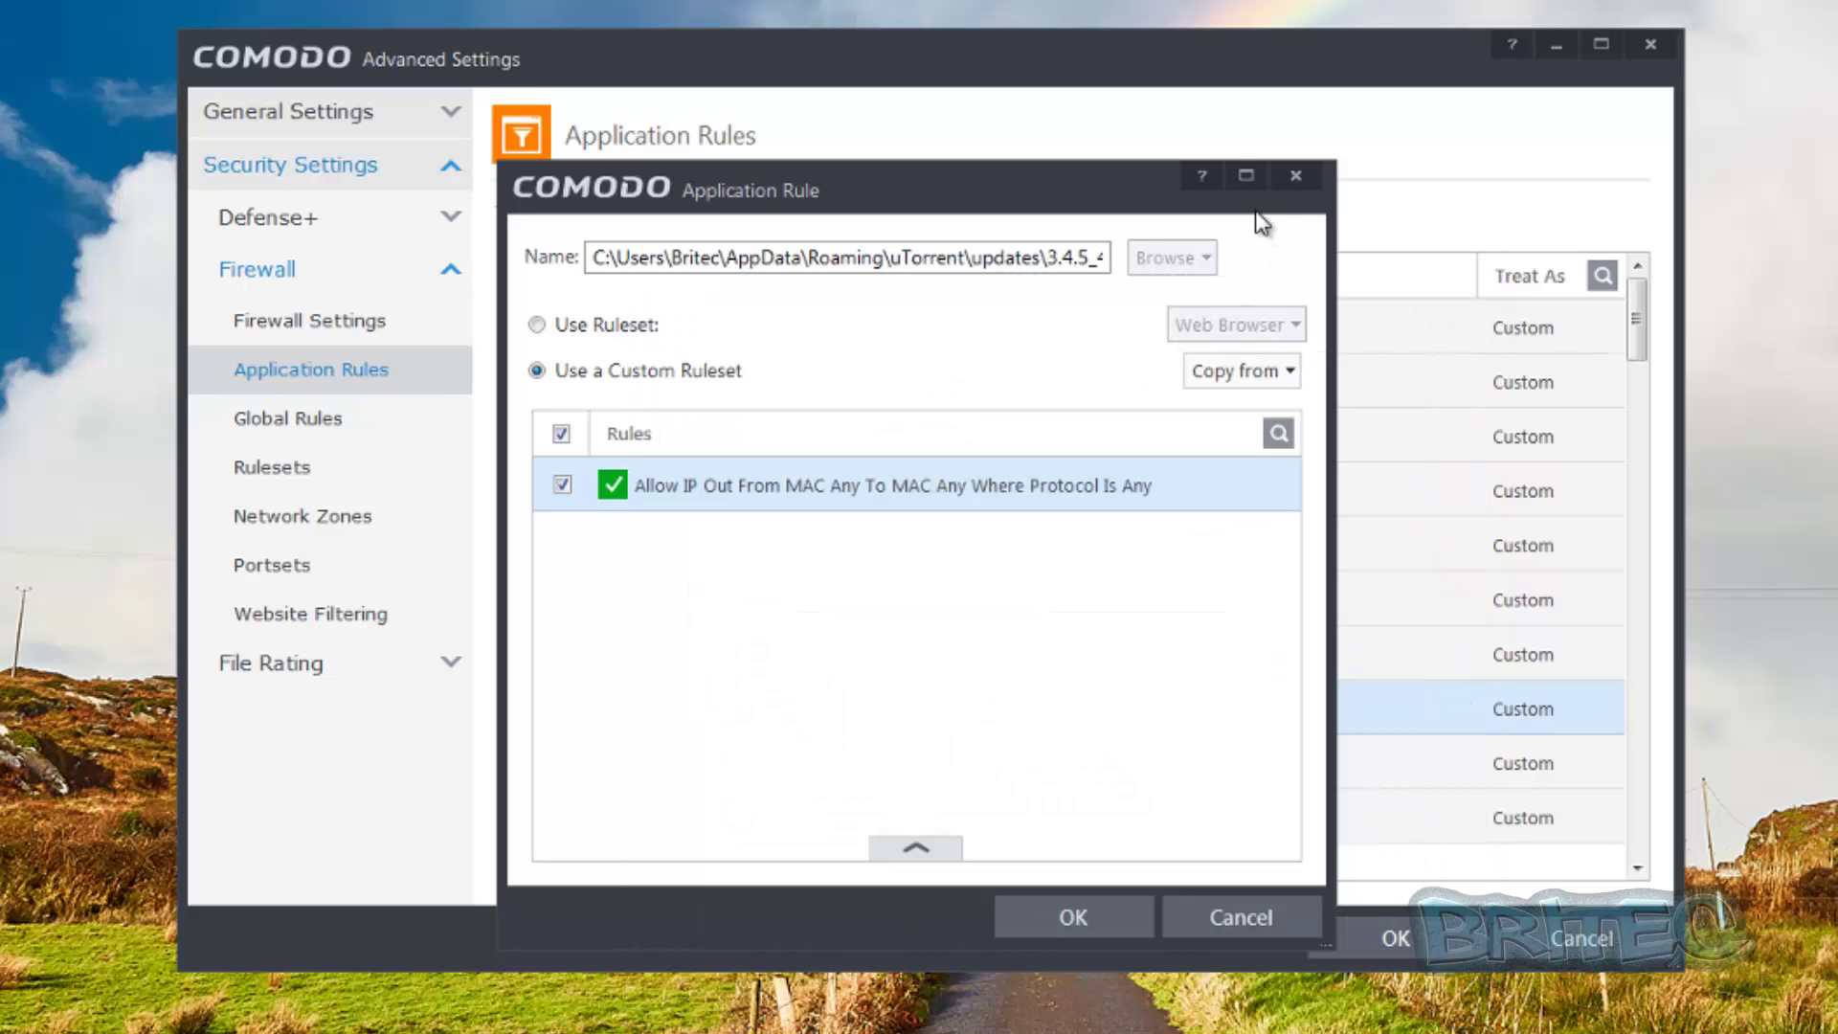
click(1297, 177)
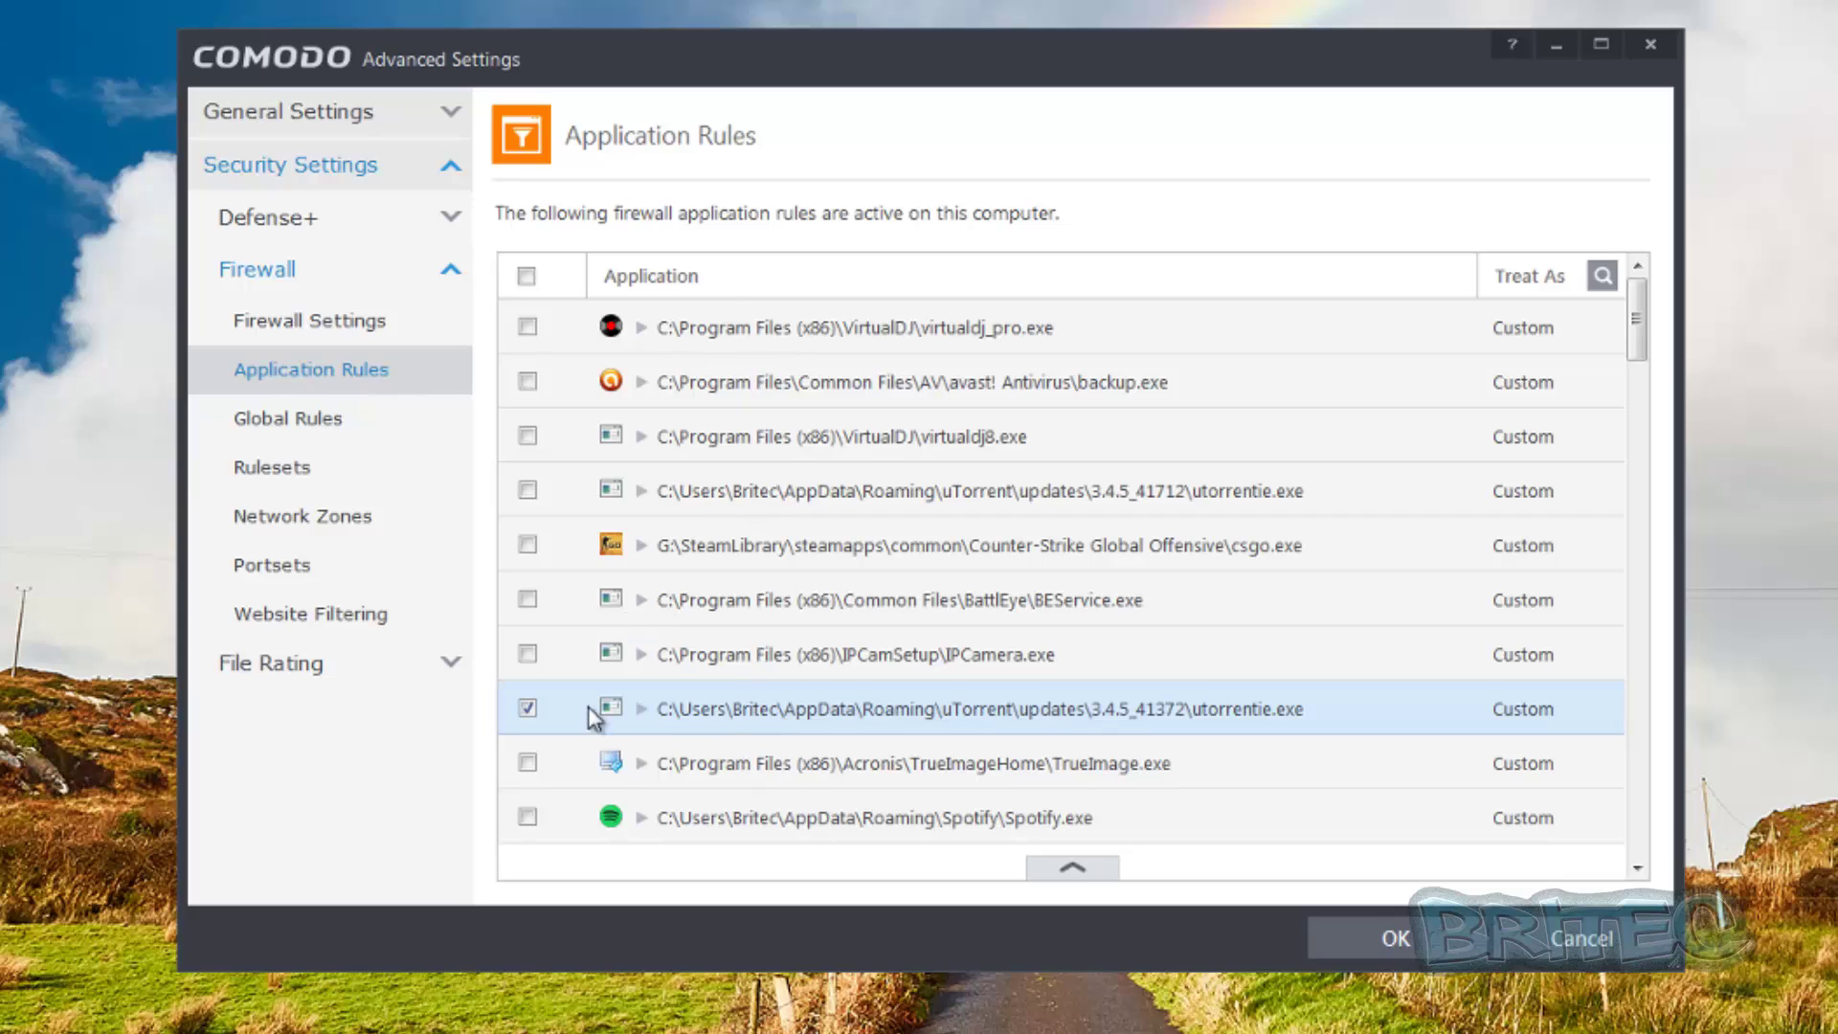
click(527, 709)
click(1077, 867)
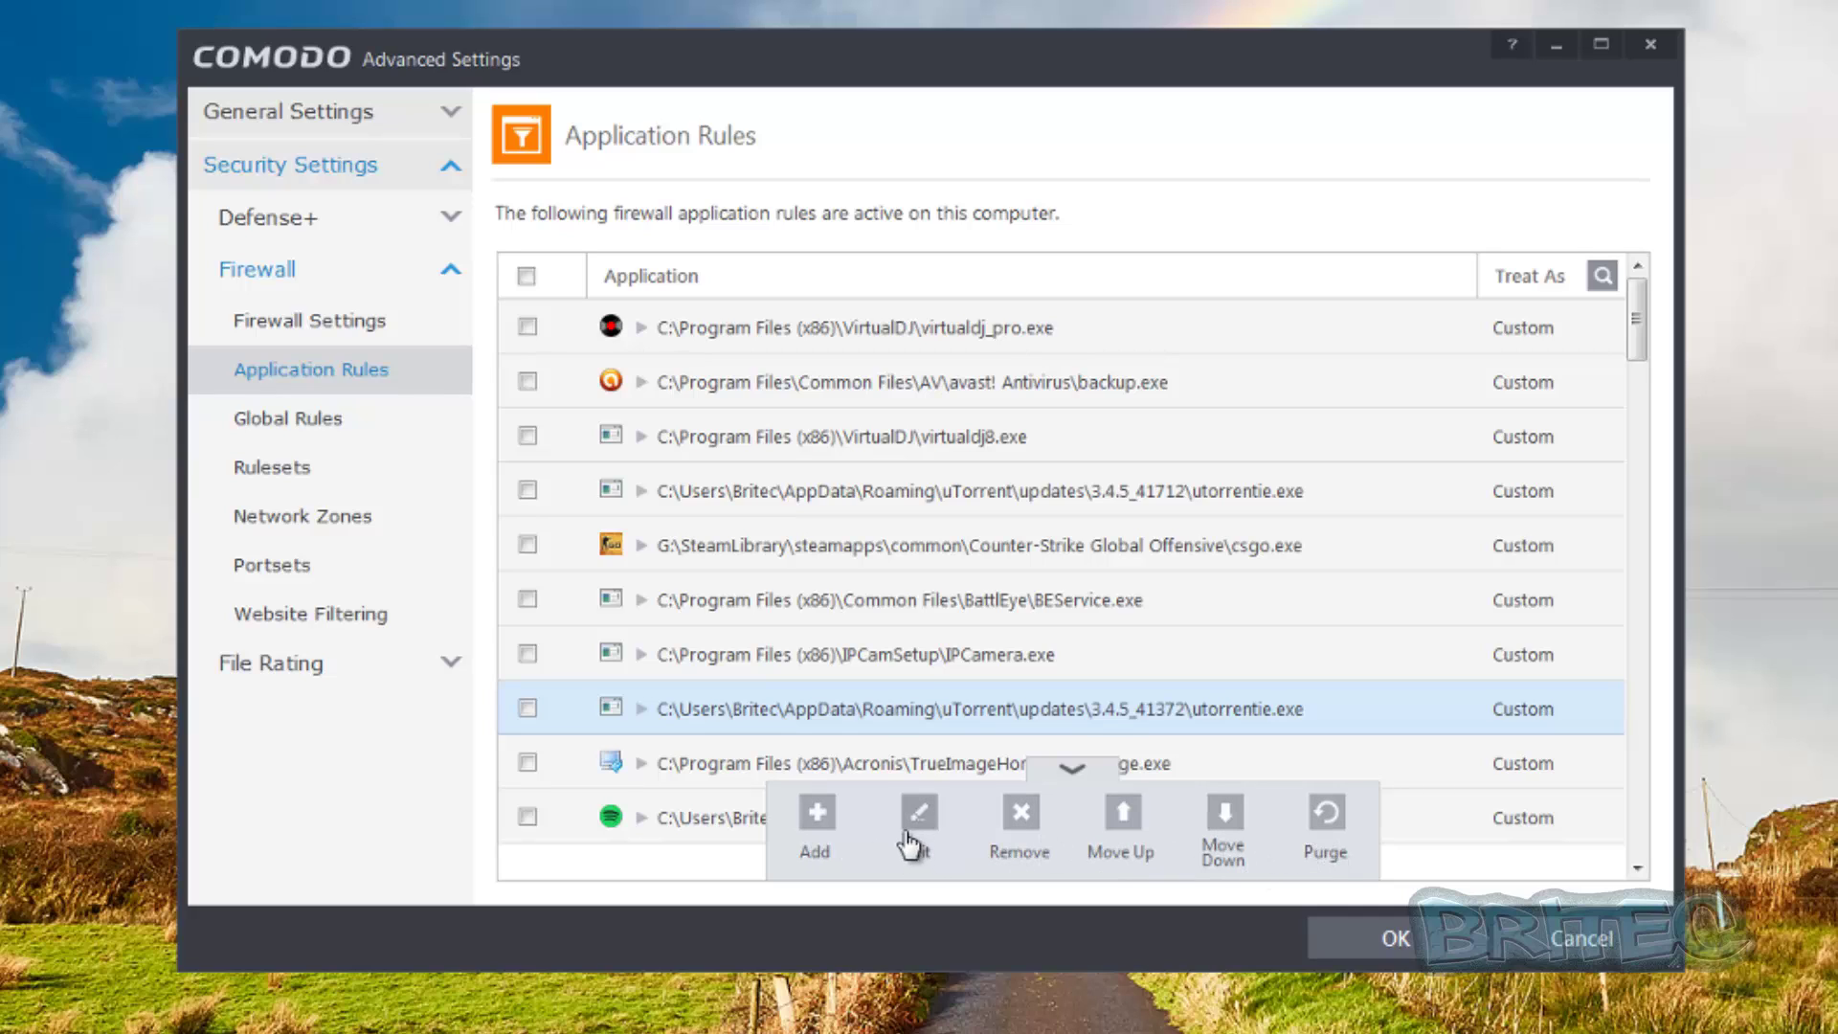
Add a new application rule and browse Running Processes to pick its program
click(816, 816)
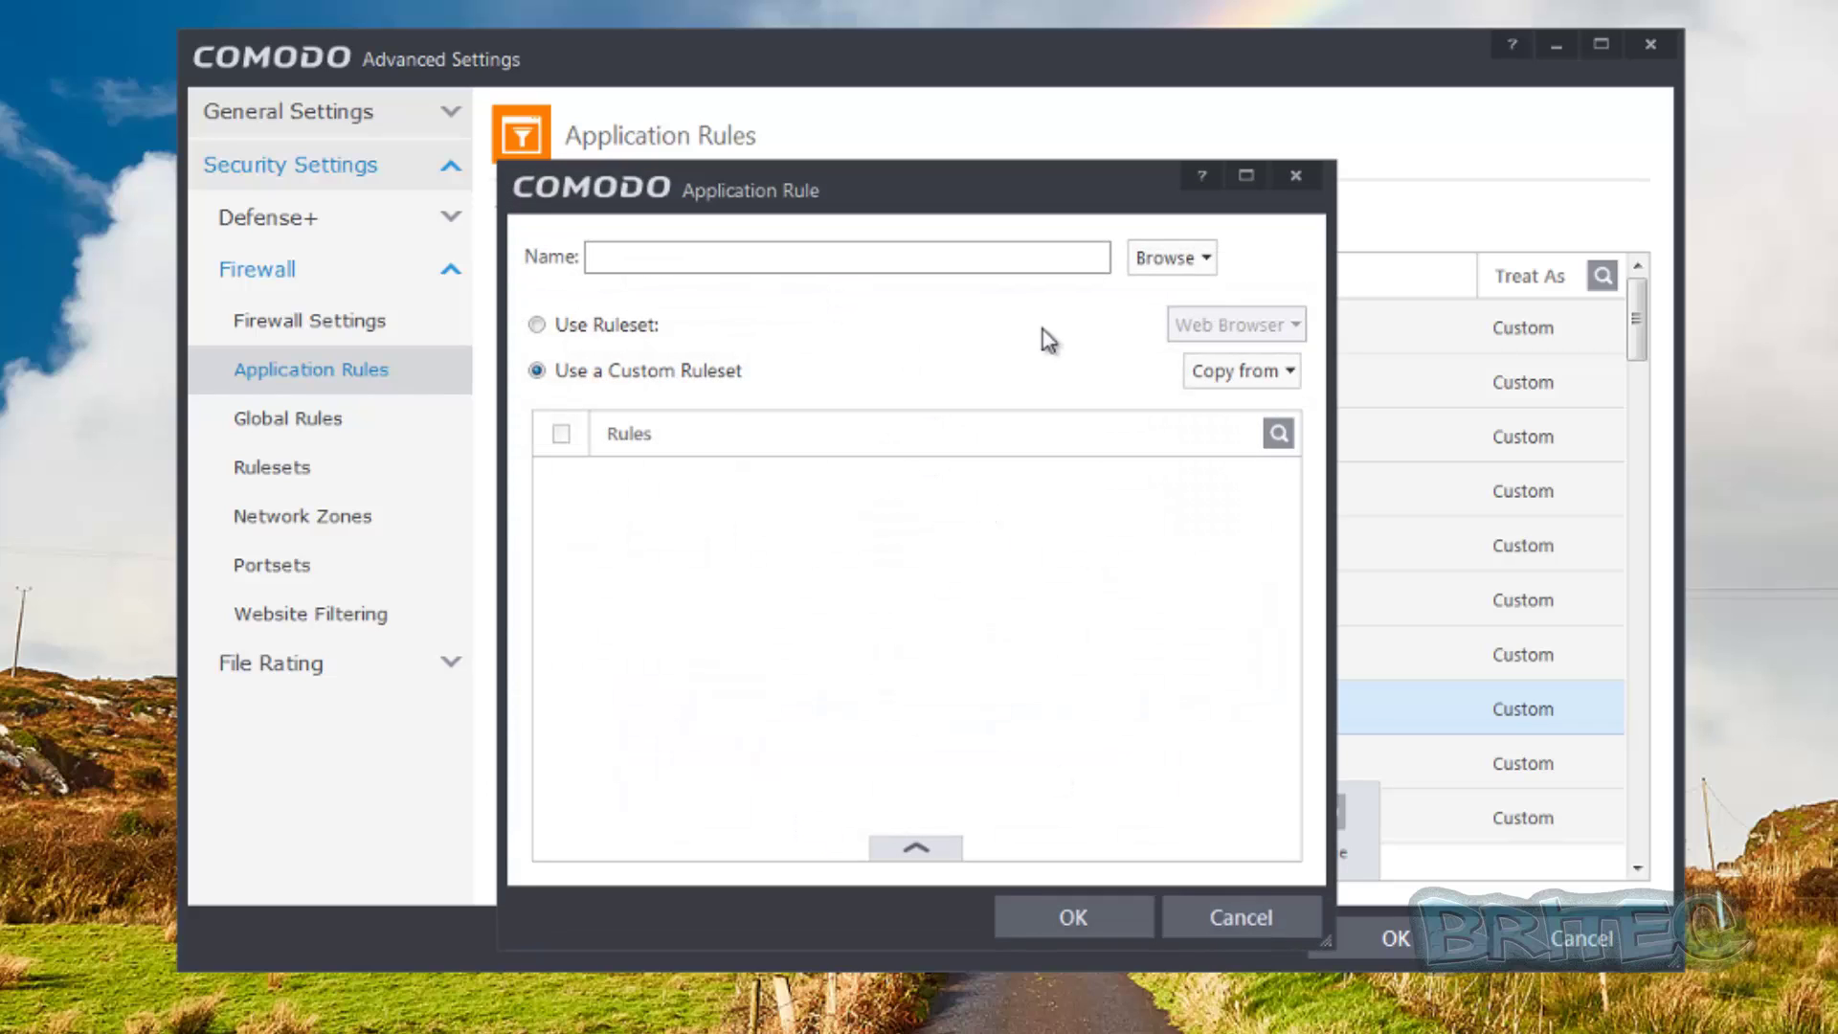
click(1172, 268)
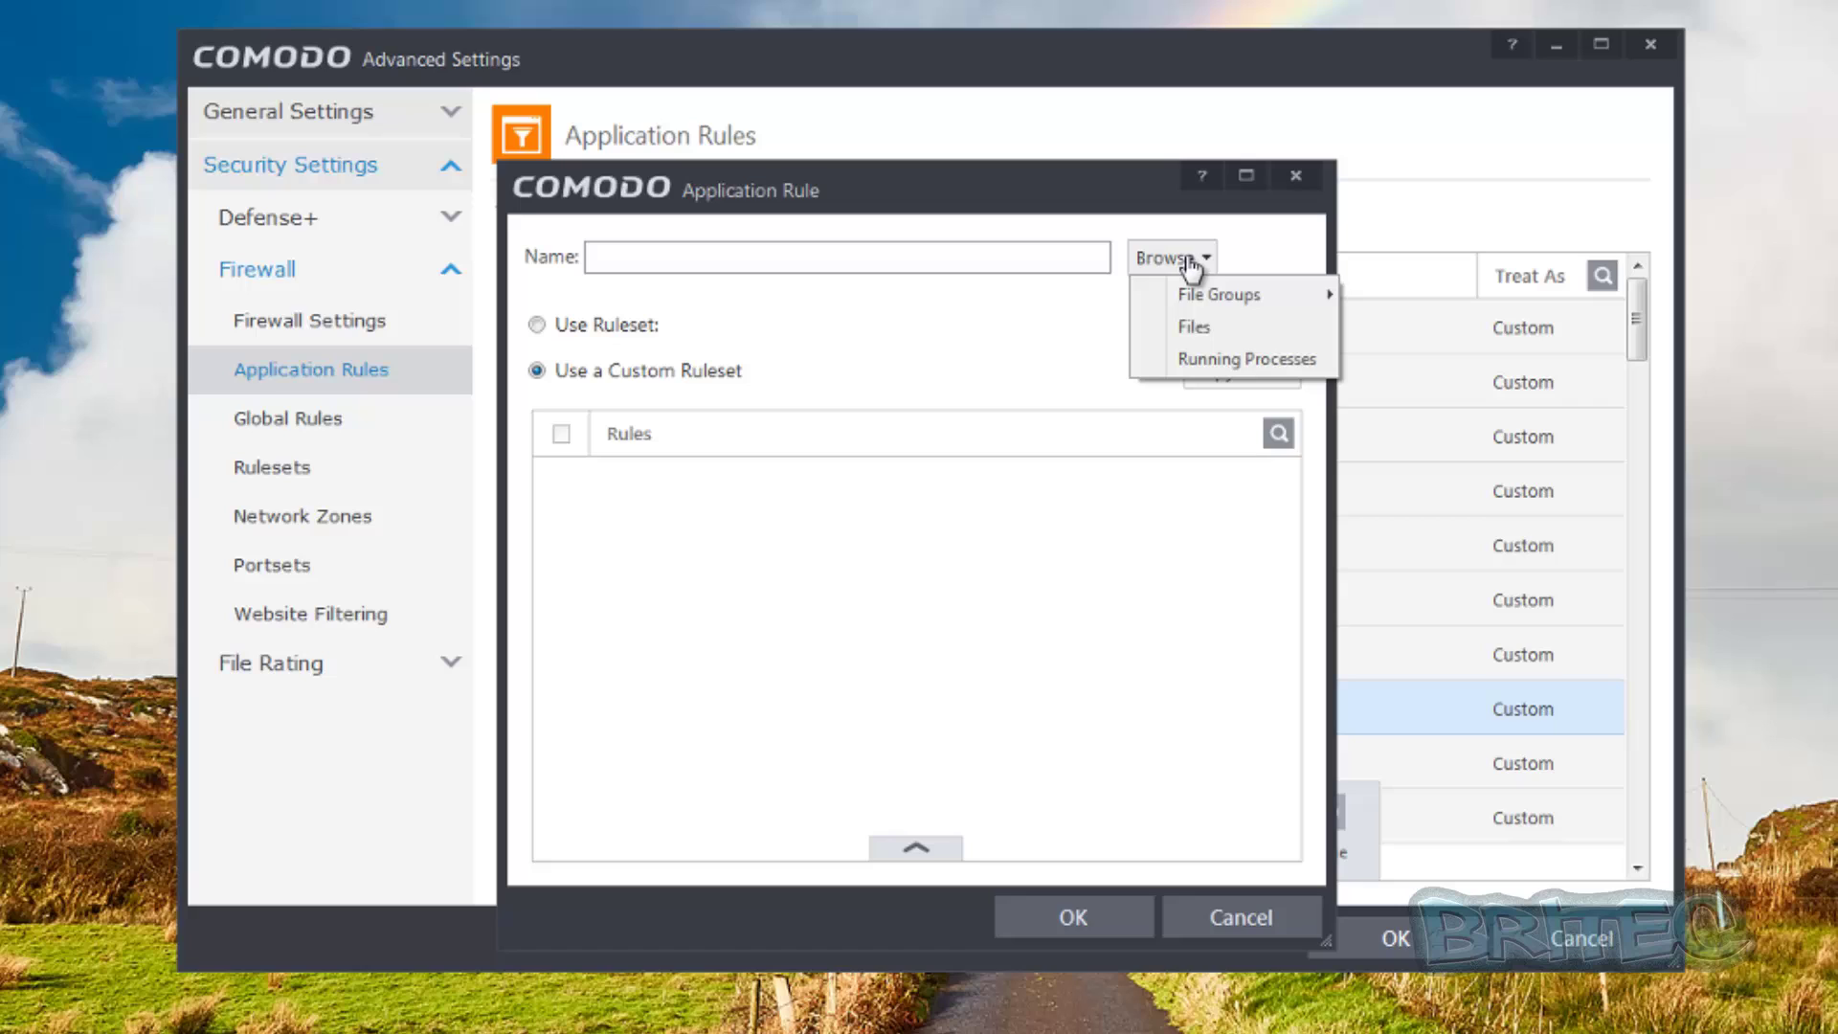
click(1232, 367)
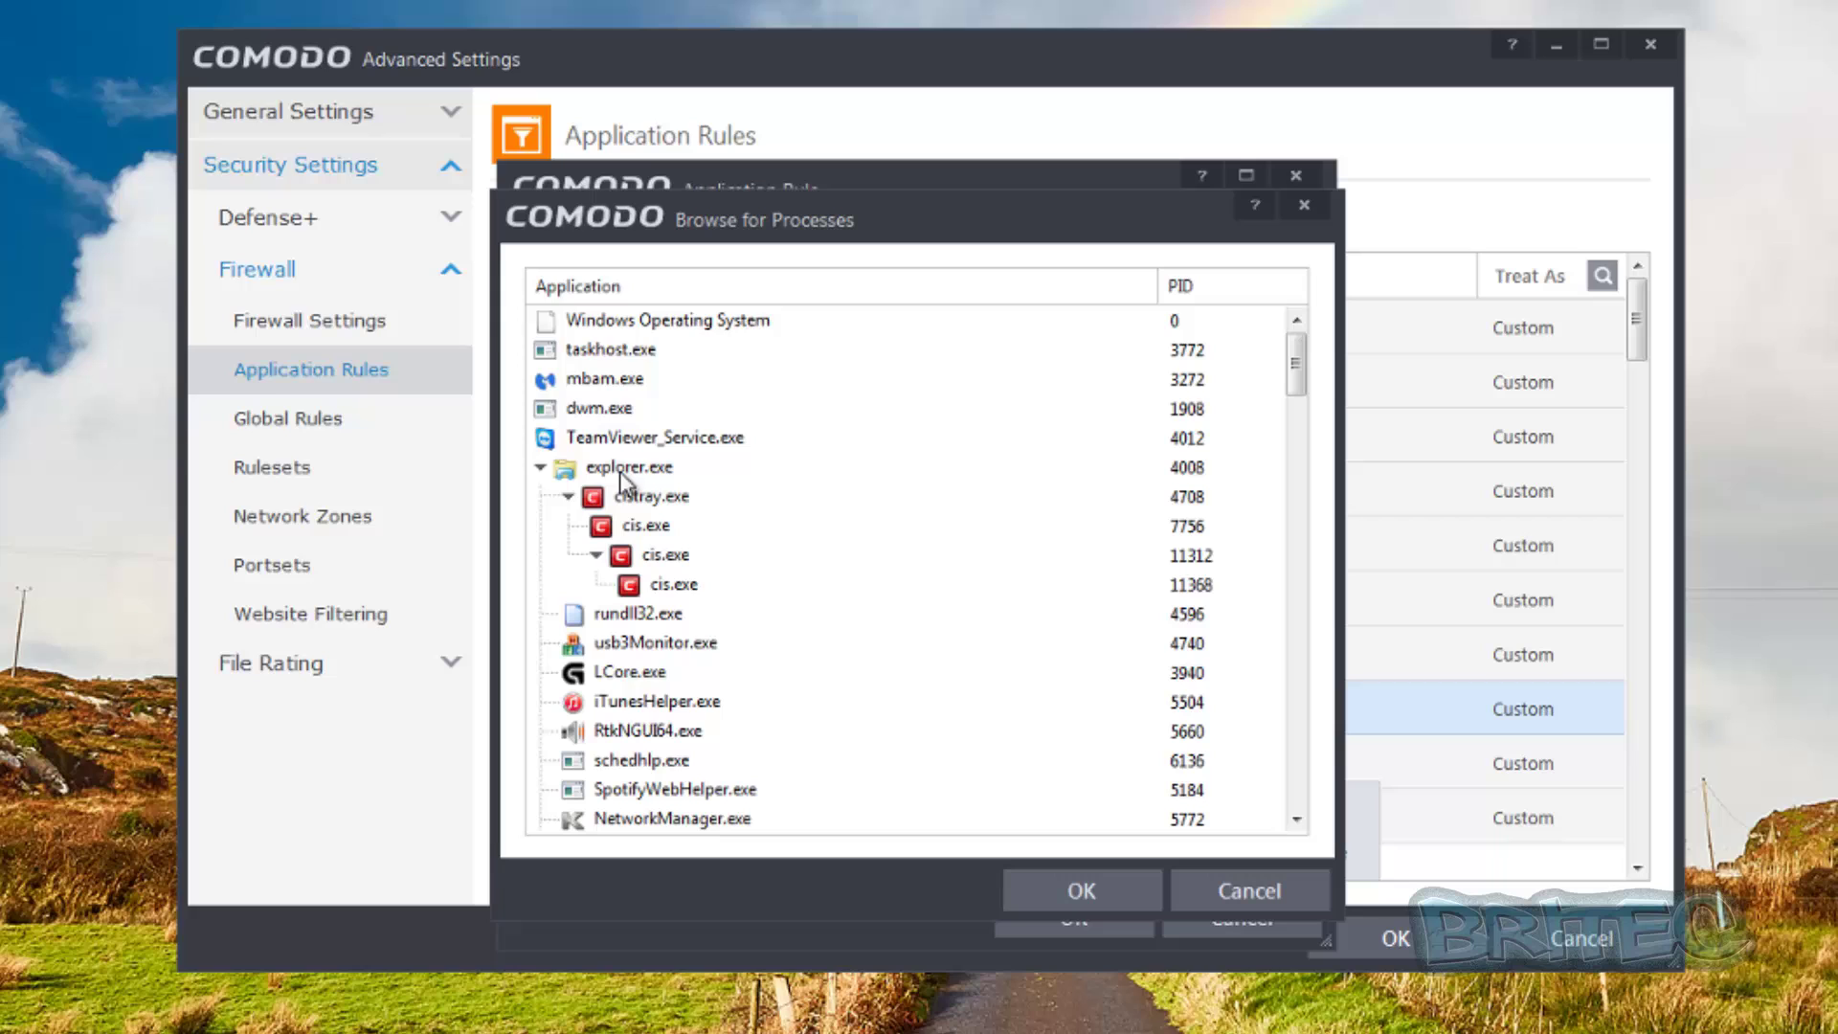
drag(738, 216, 754, 194)
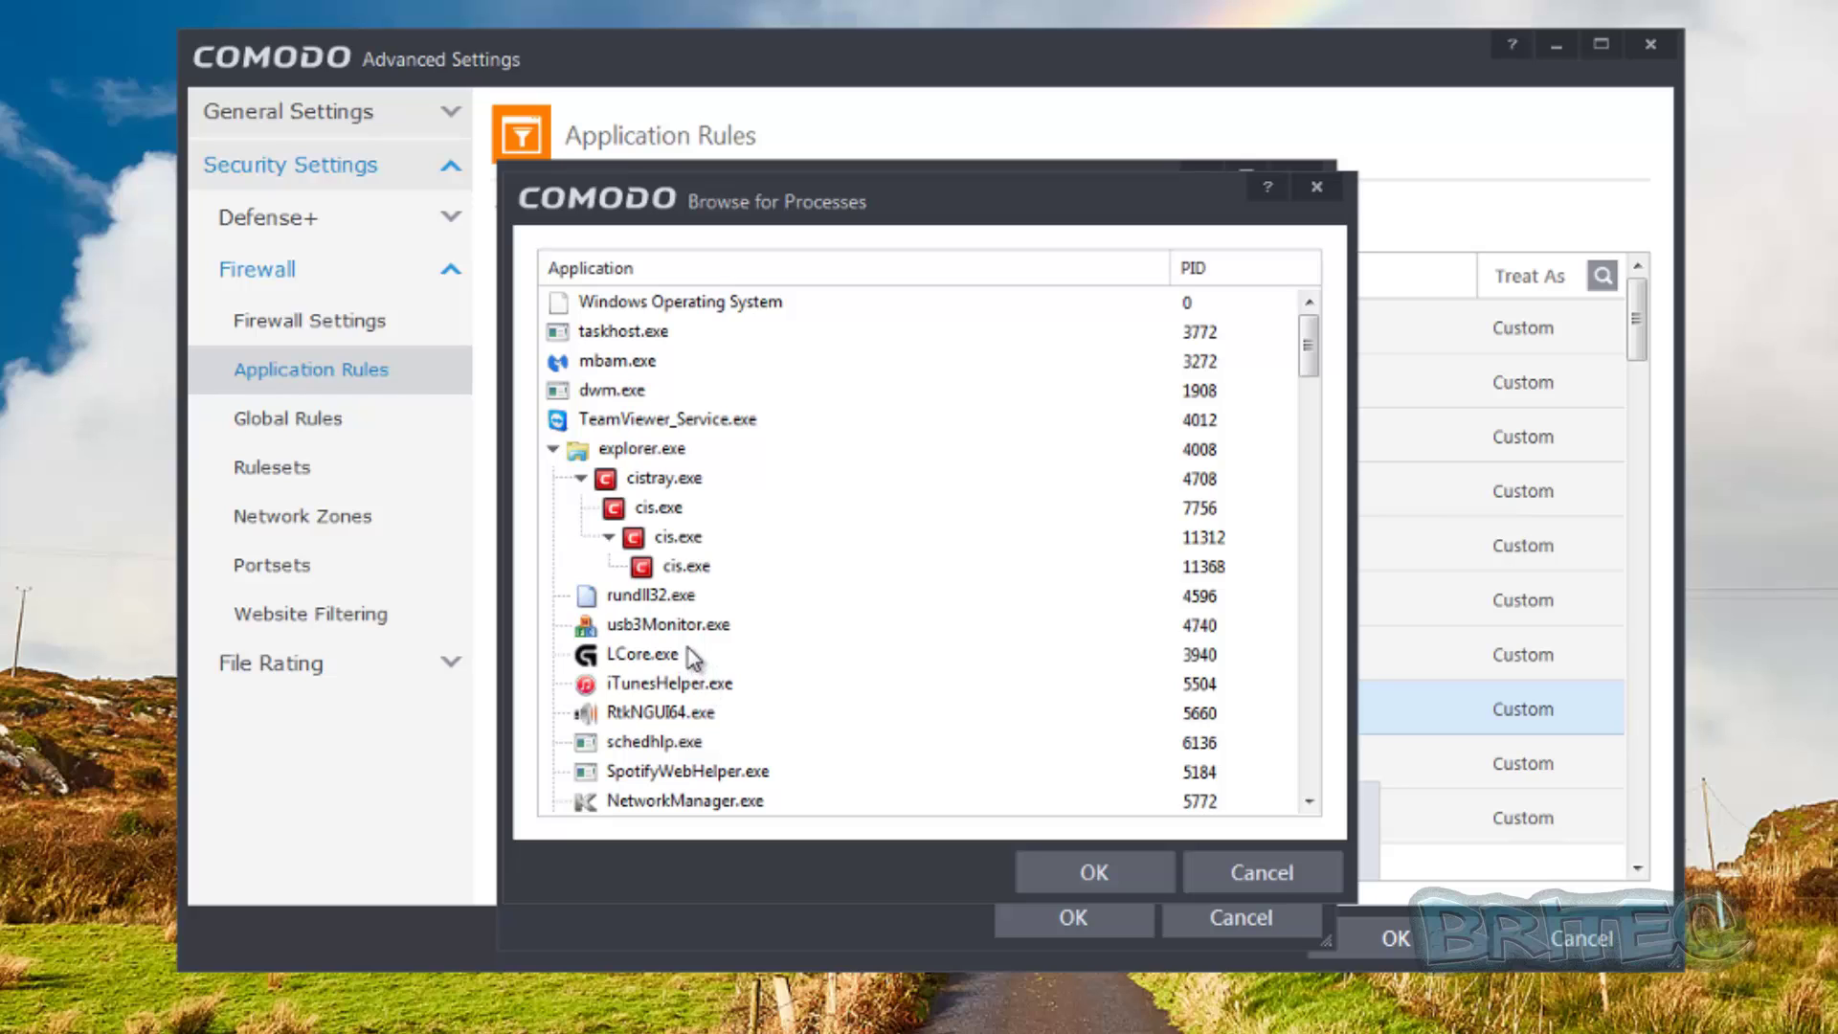
Choose LCore.exe so the Name reads C:\Program Files\Logitech Gaming Software\LCore.exe
click(660, 661)
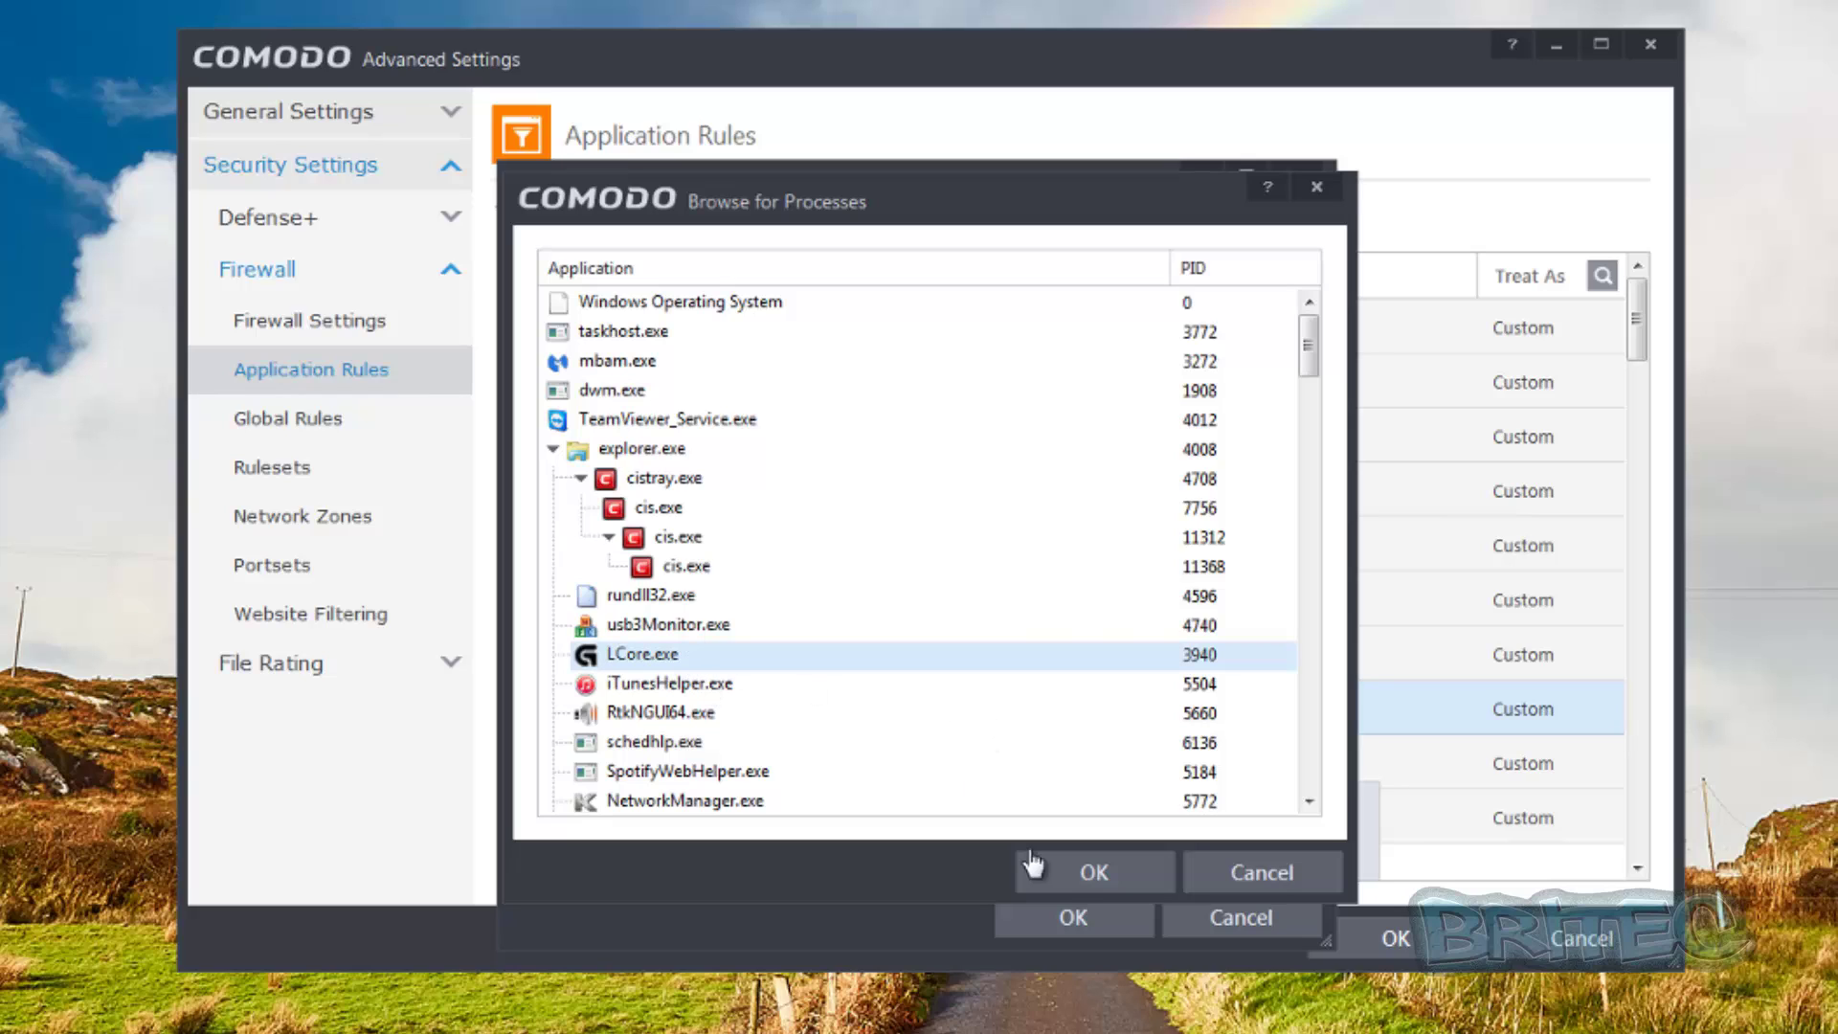
click(1087, 873)
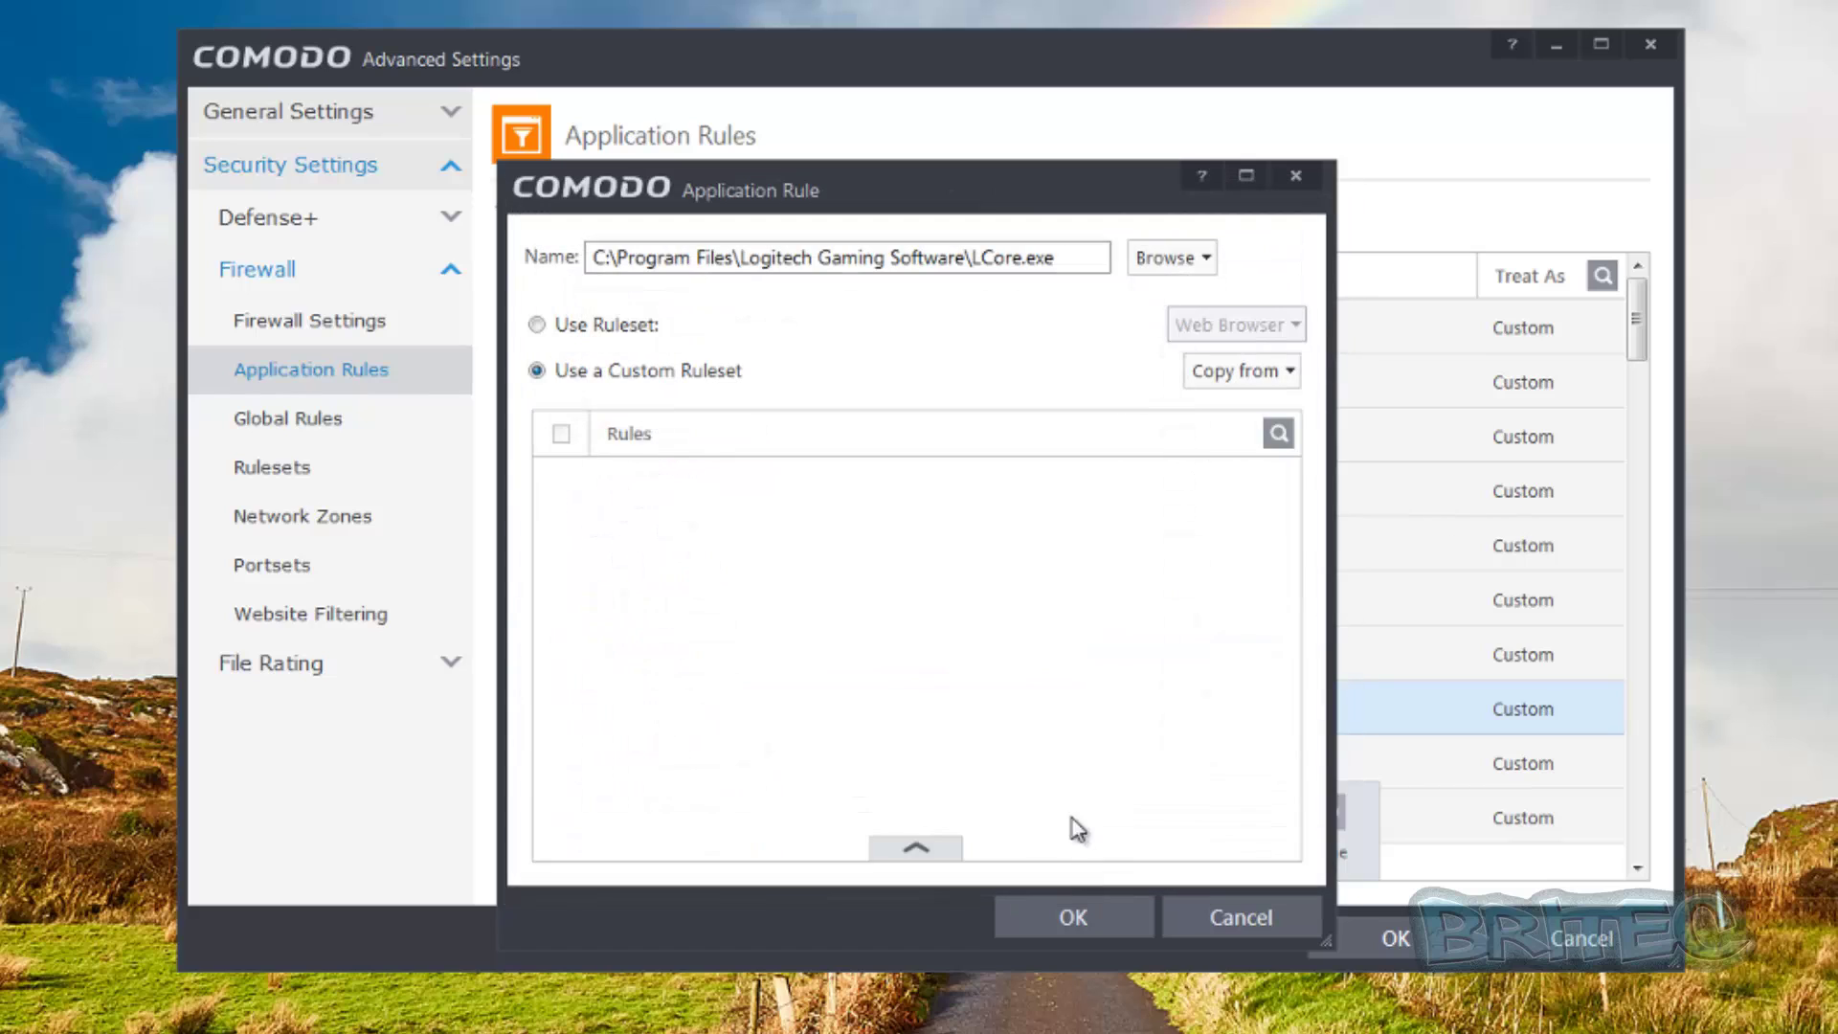
drag(595, 257, 1187, 261)
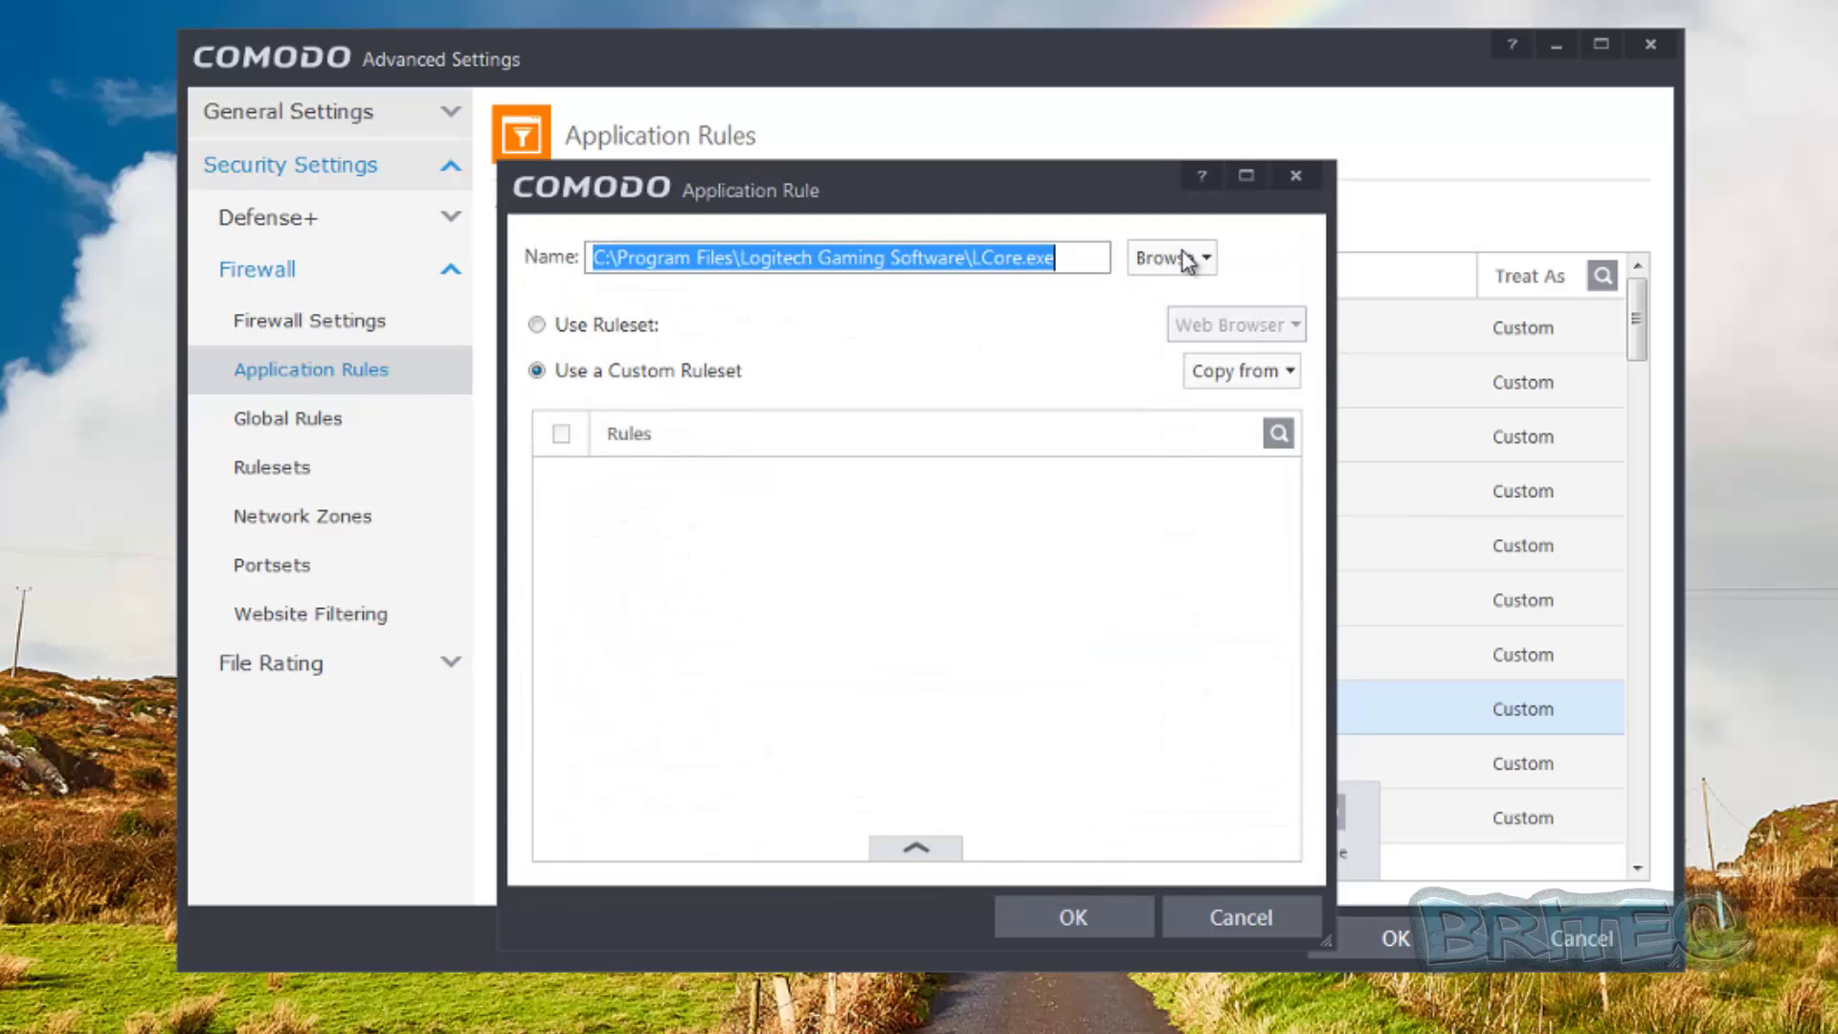
click(1103, 258)
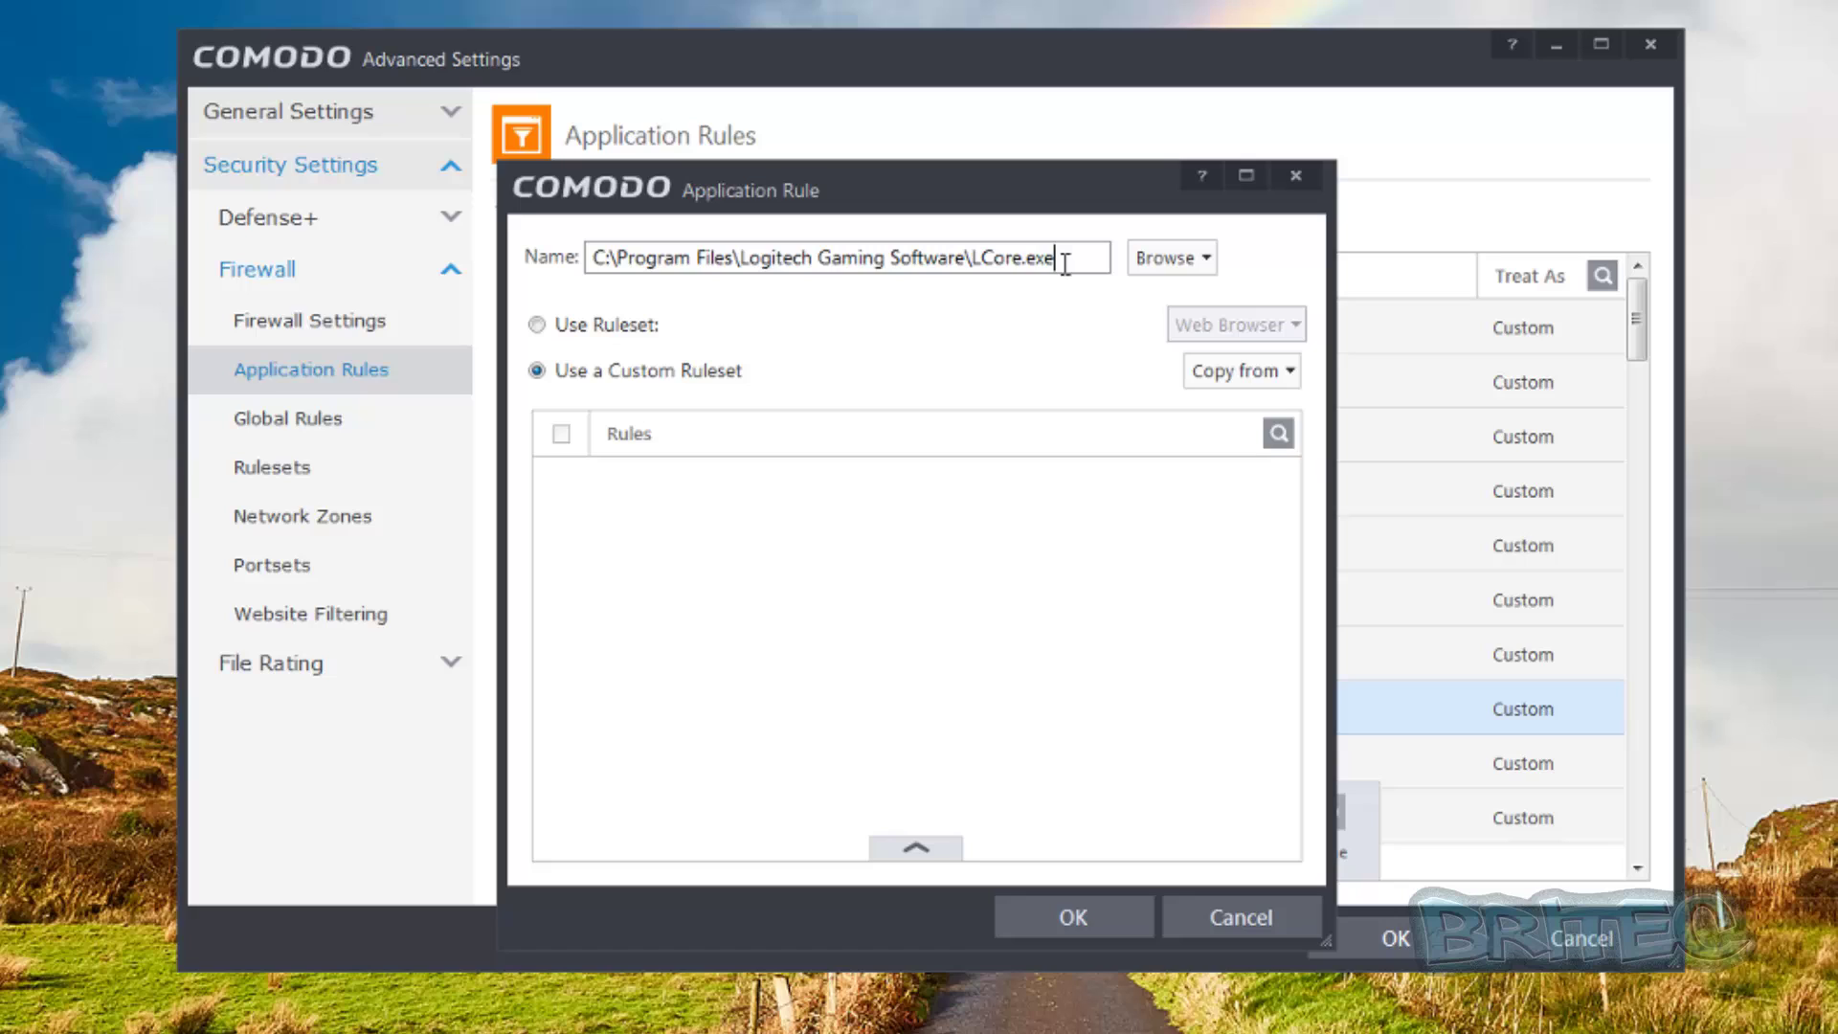
drag(1057, 259, 982, 258)
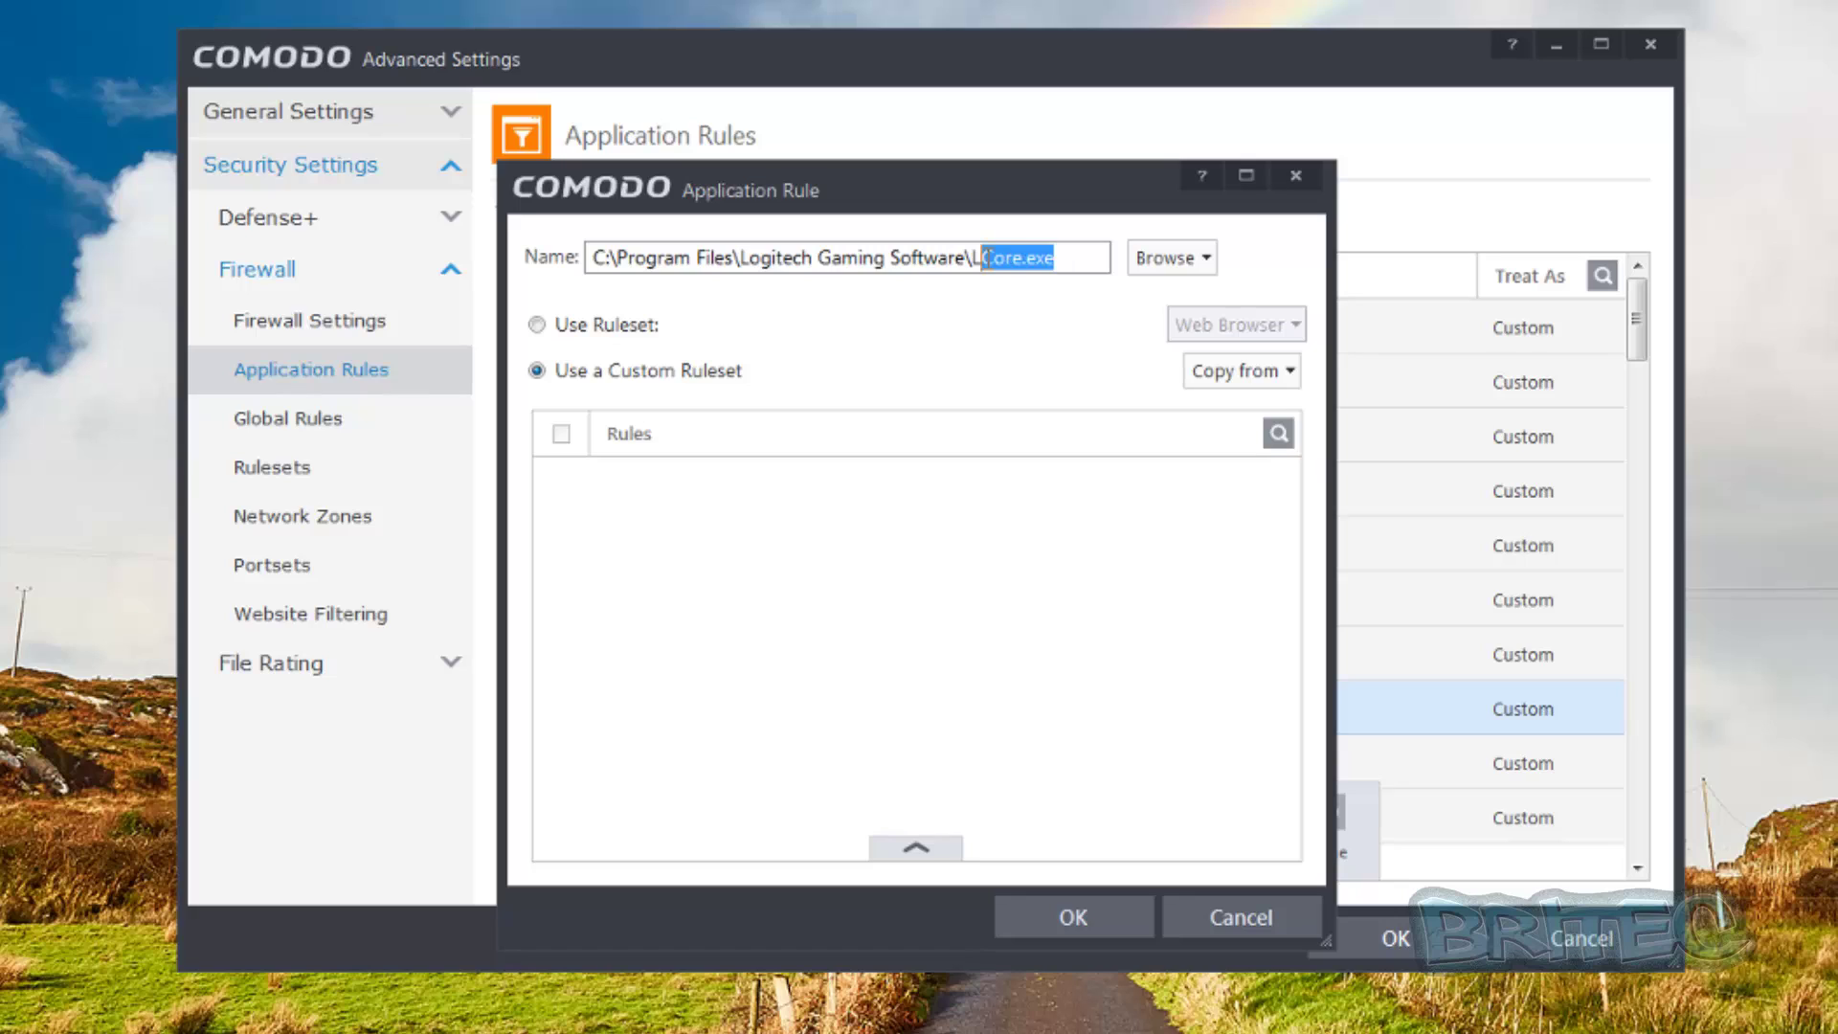
click(1020, 298)
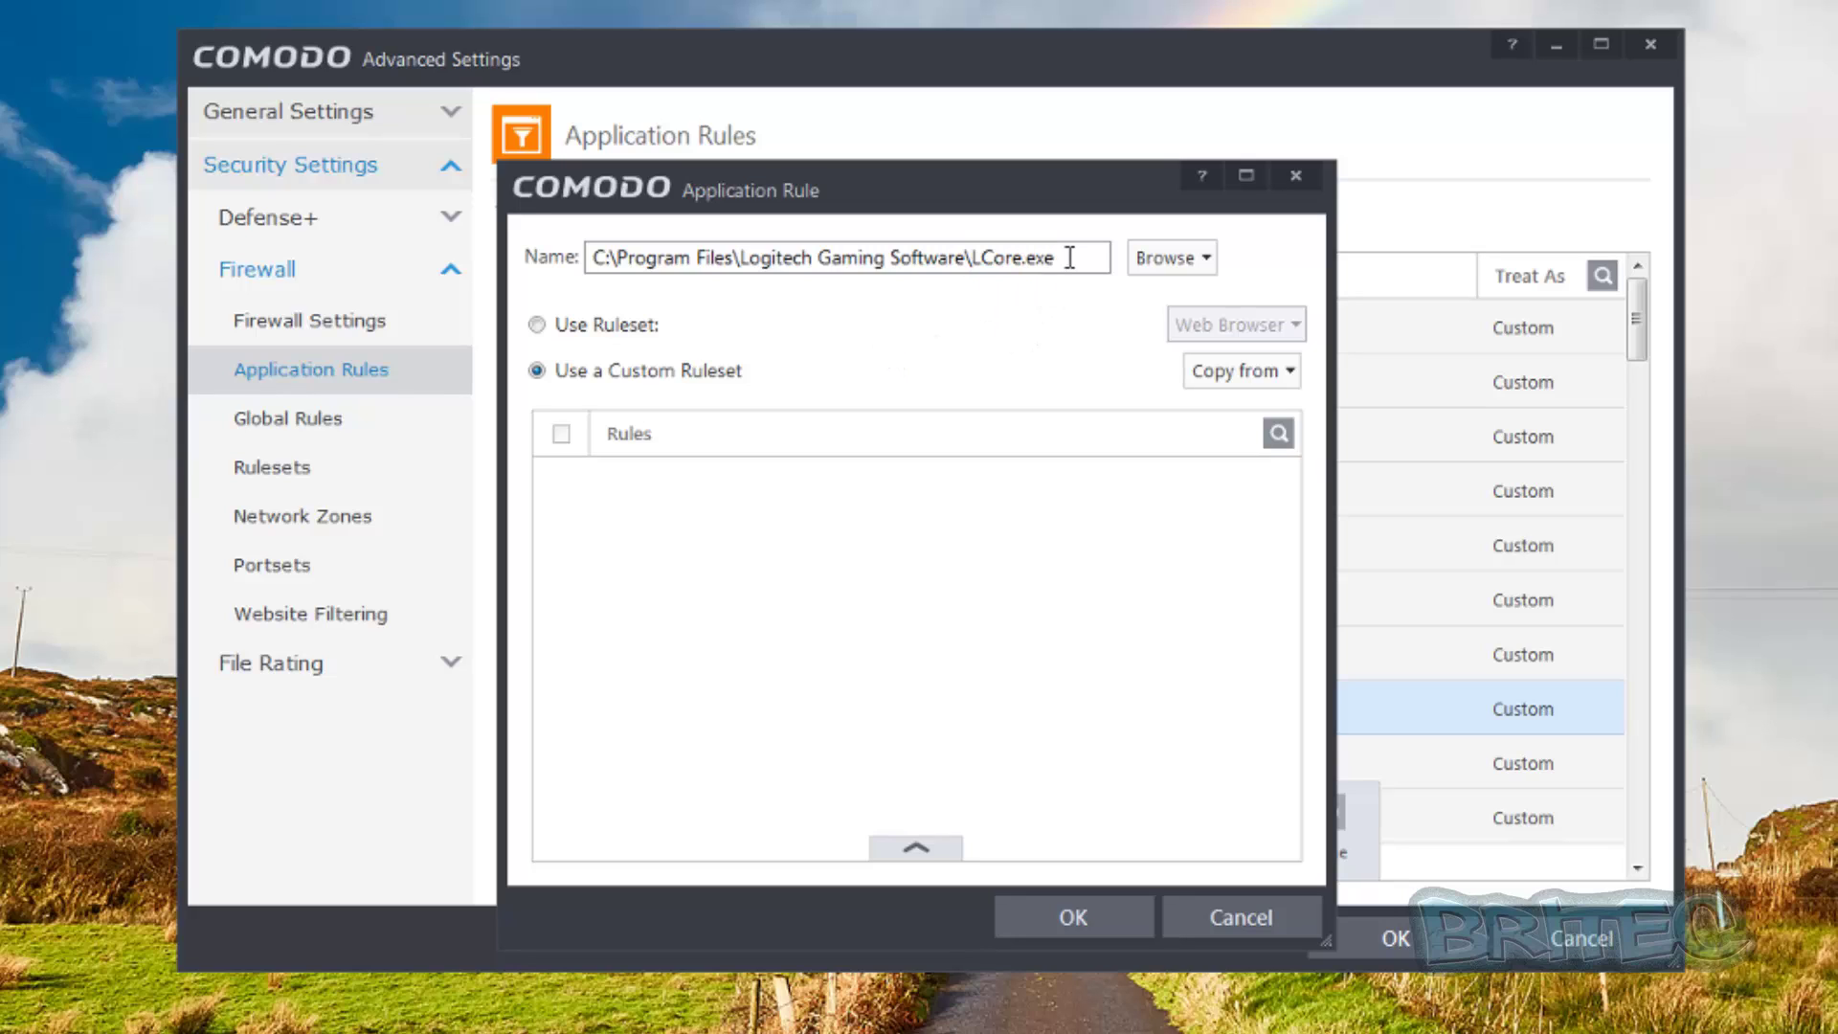
drag(1056, 256, 971, 255)
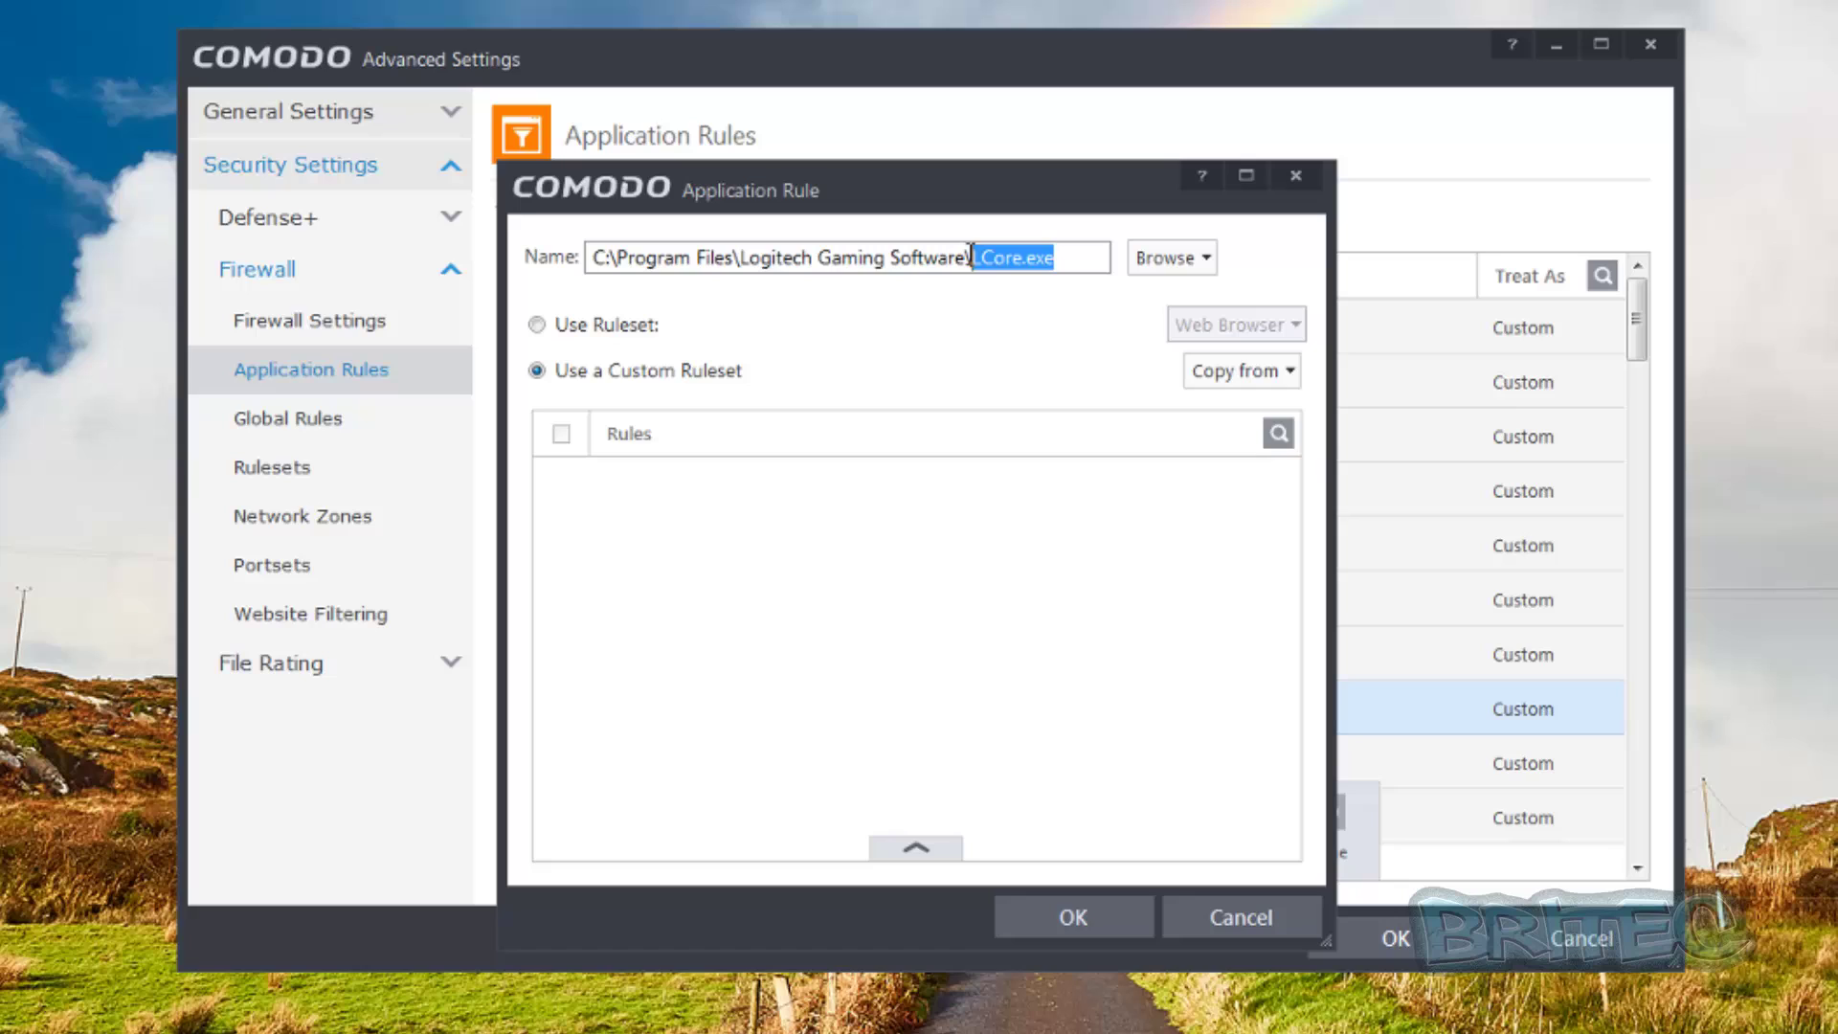
click(994, 357)
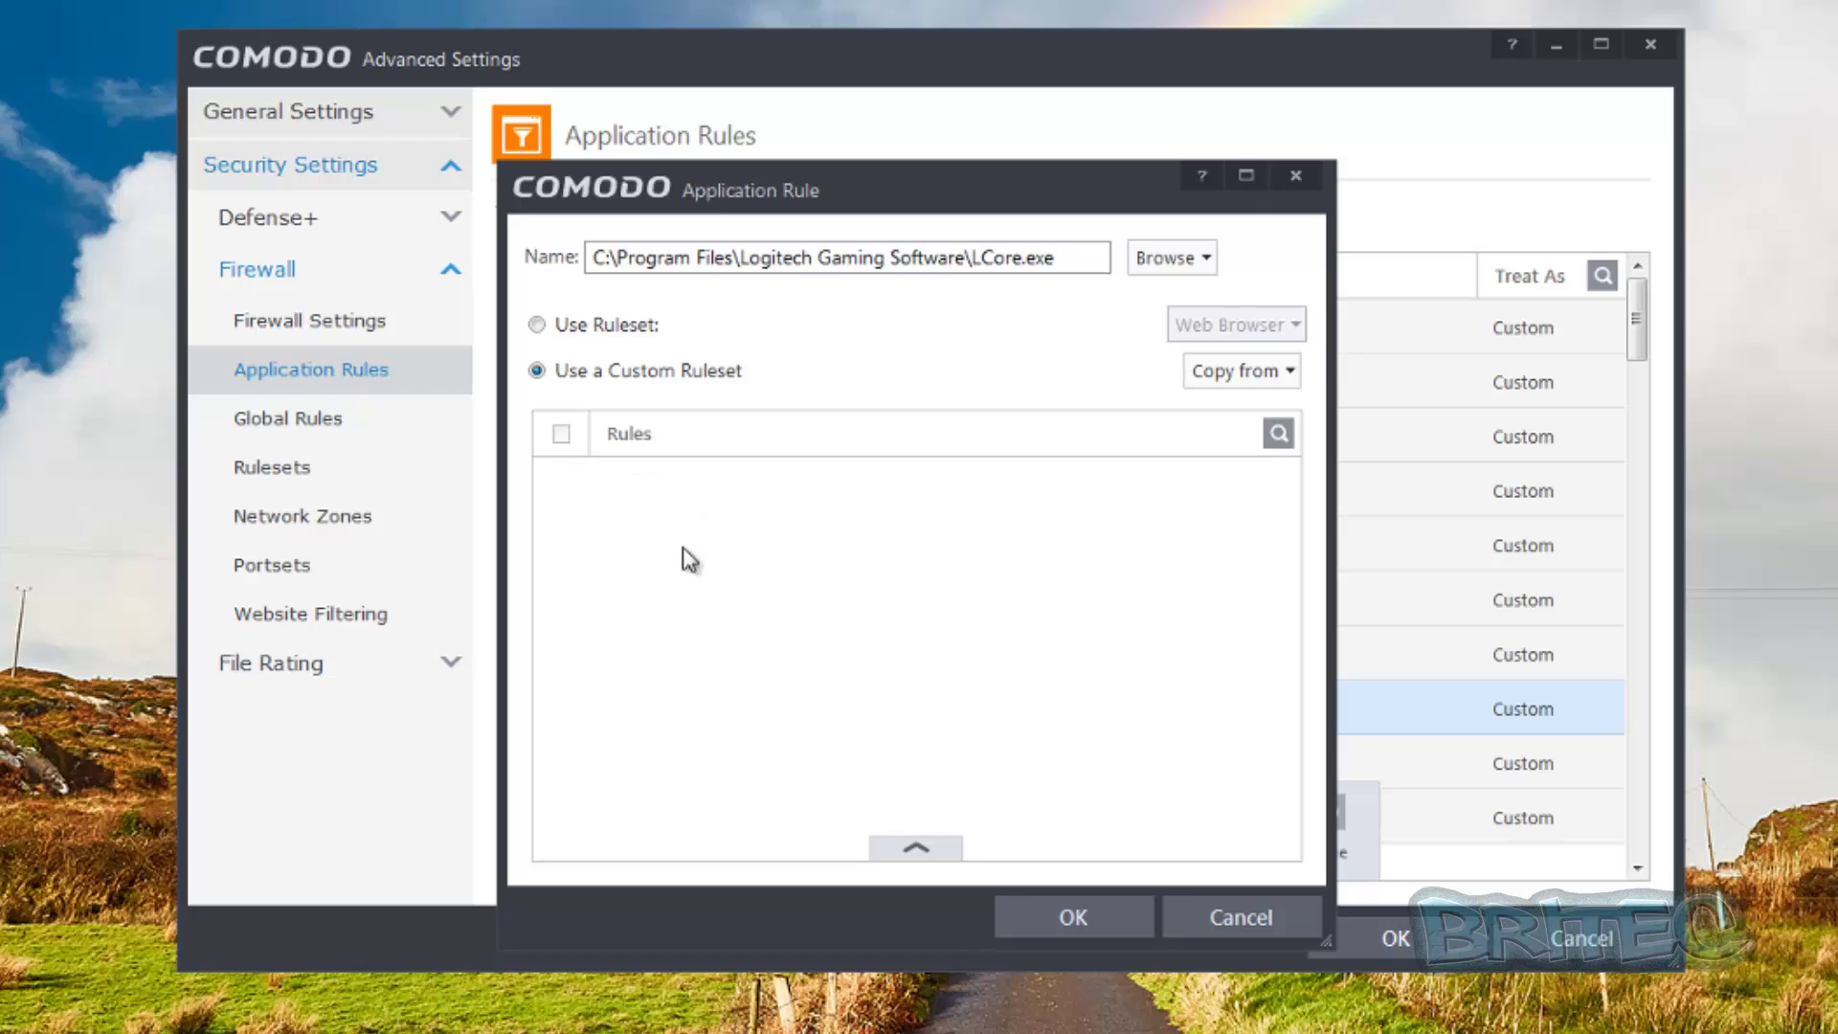
Add an LCore.exe firewall rule with action Block, description 'virus', and source Any Address
click(916, 850)
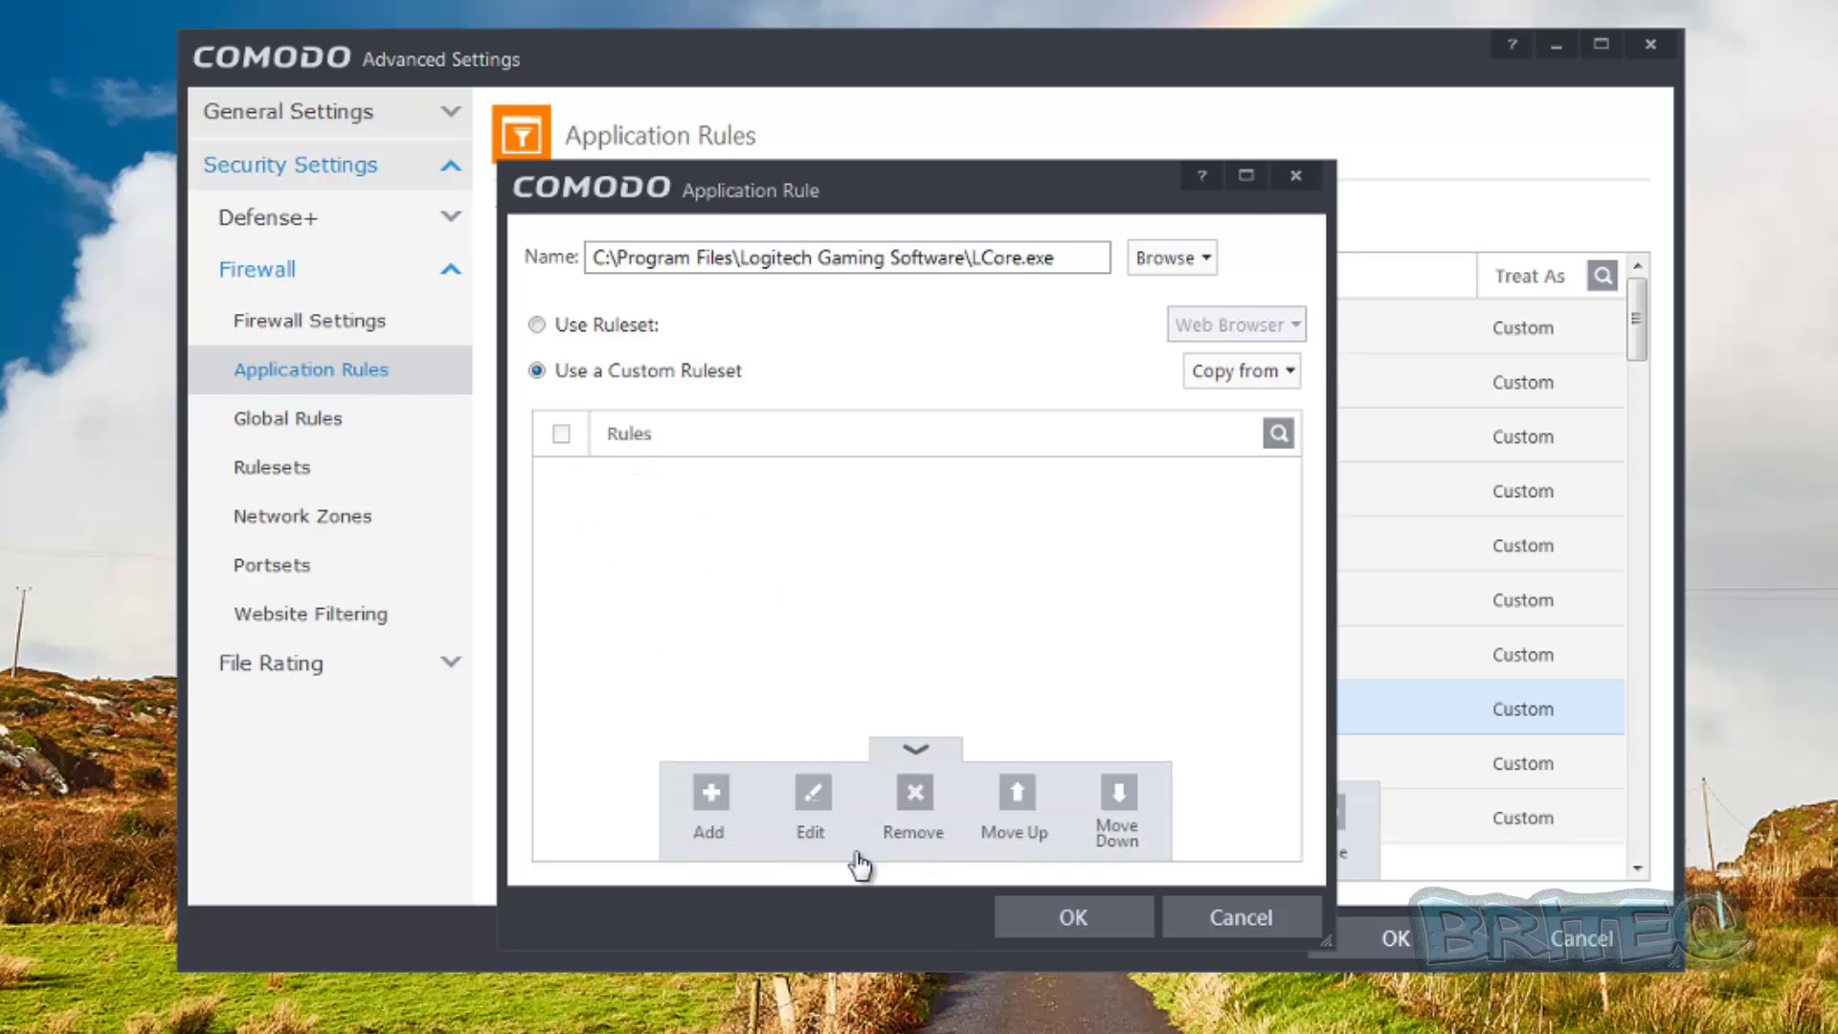
click(709, 799)
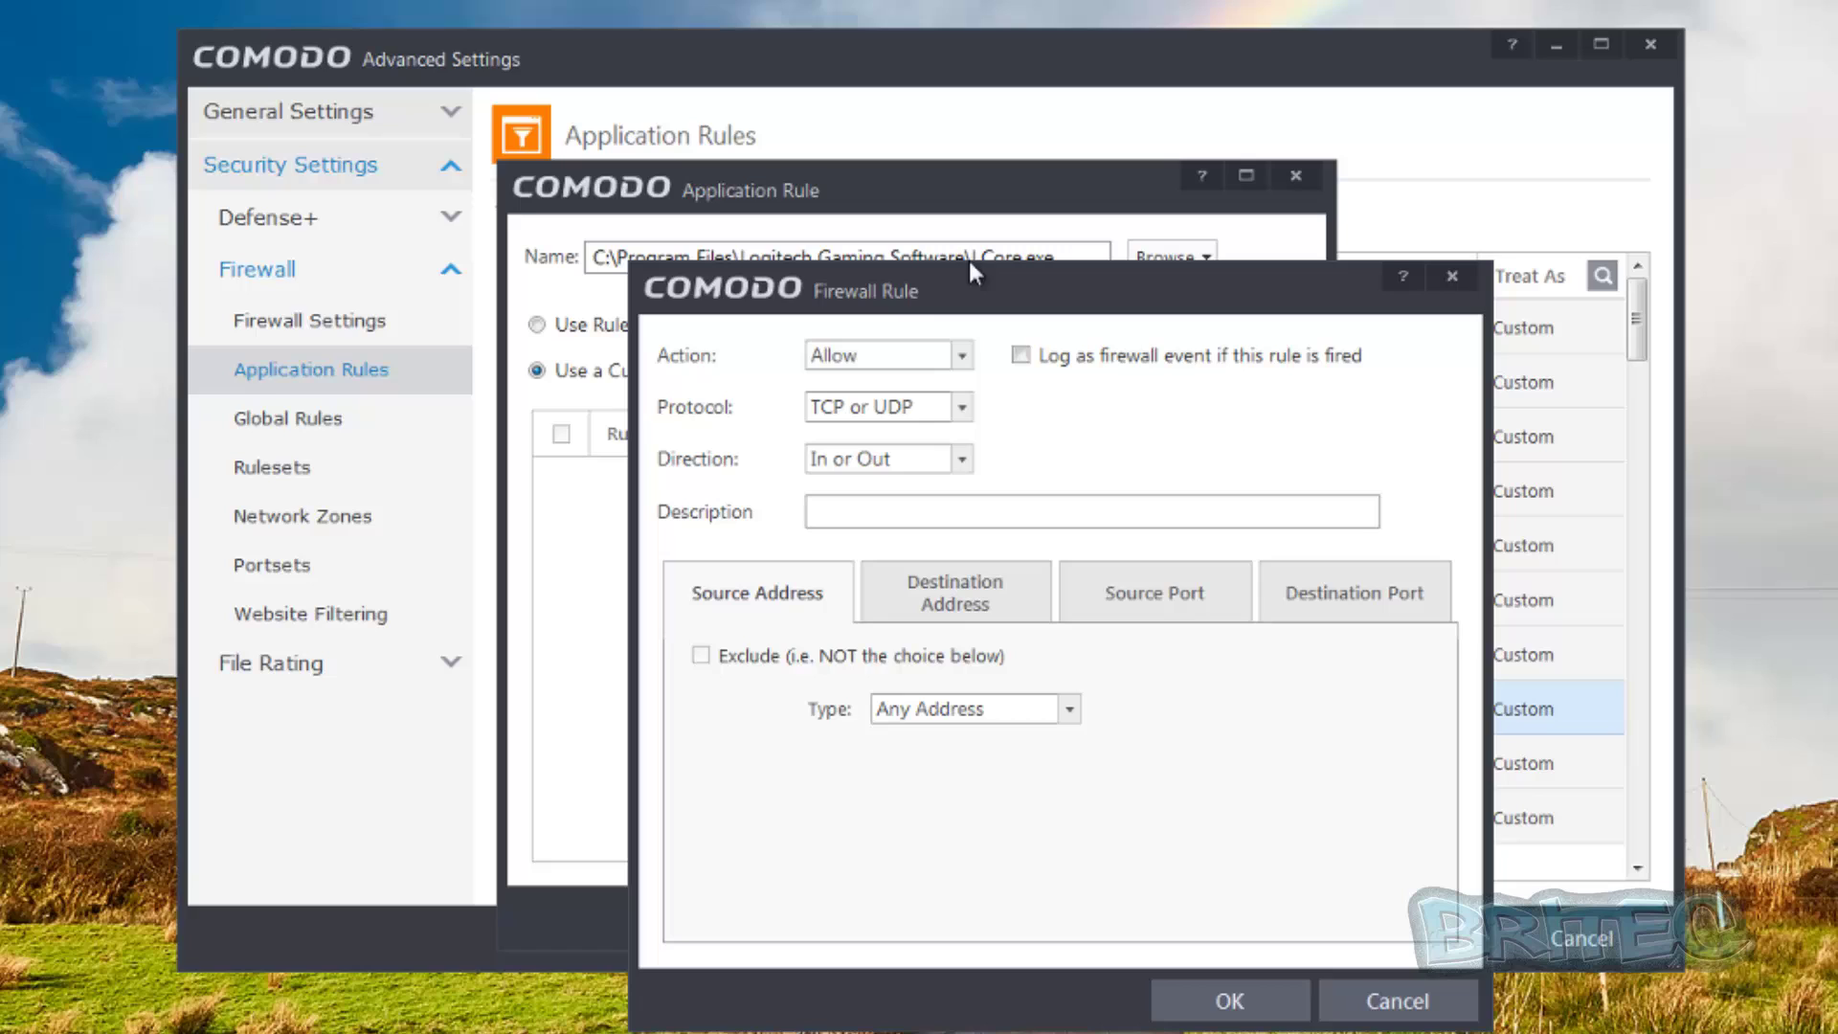
click(960, 356)
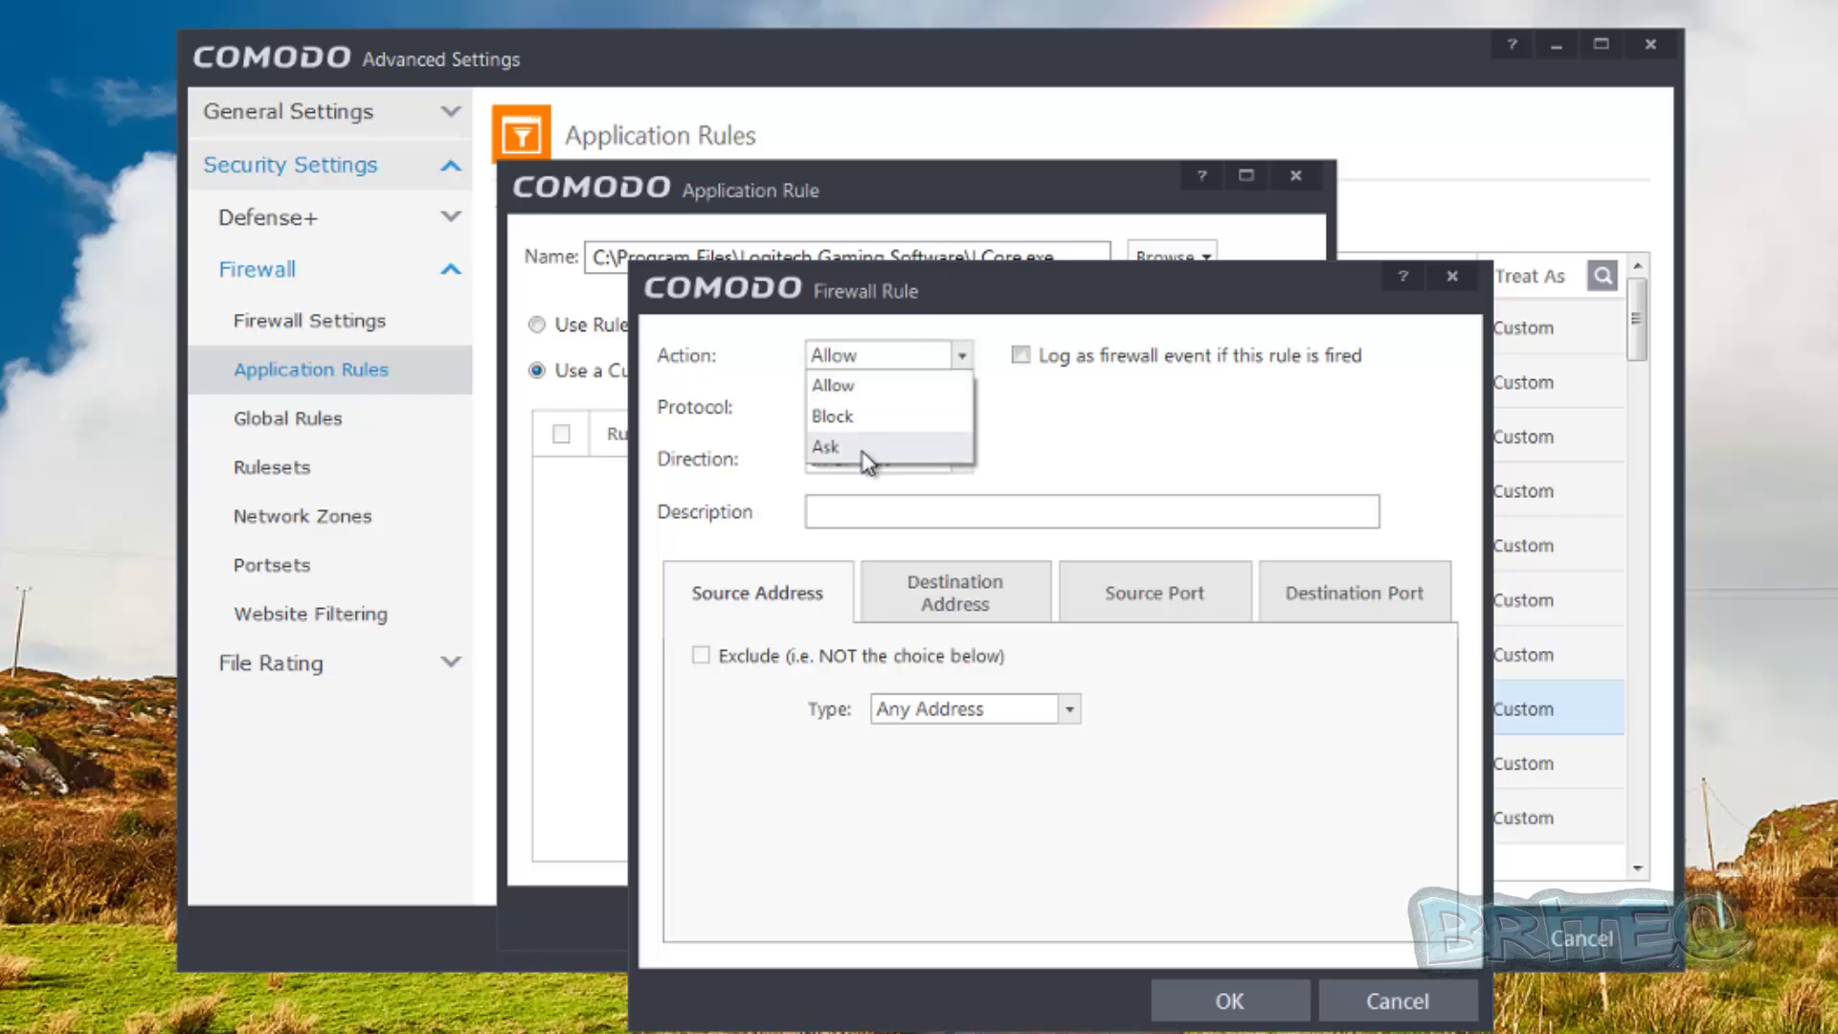
click(864, 418)
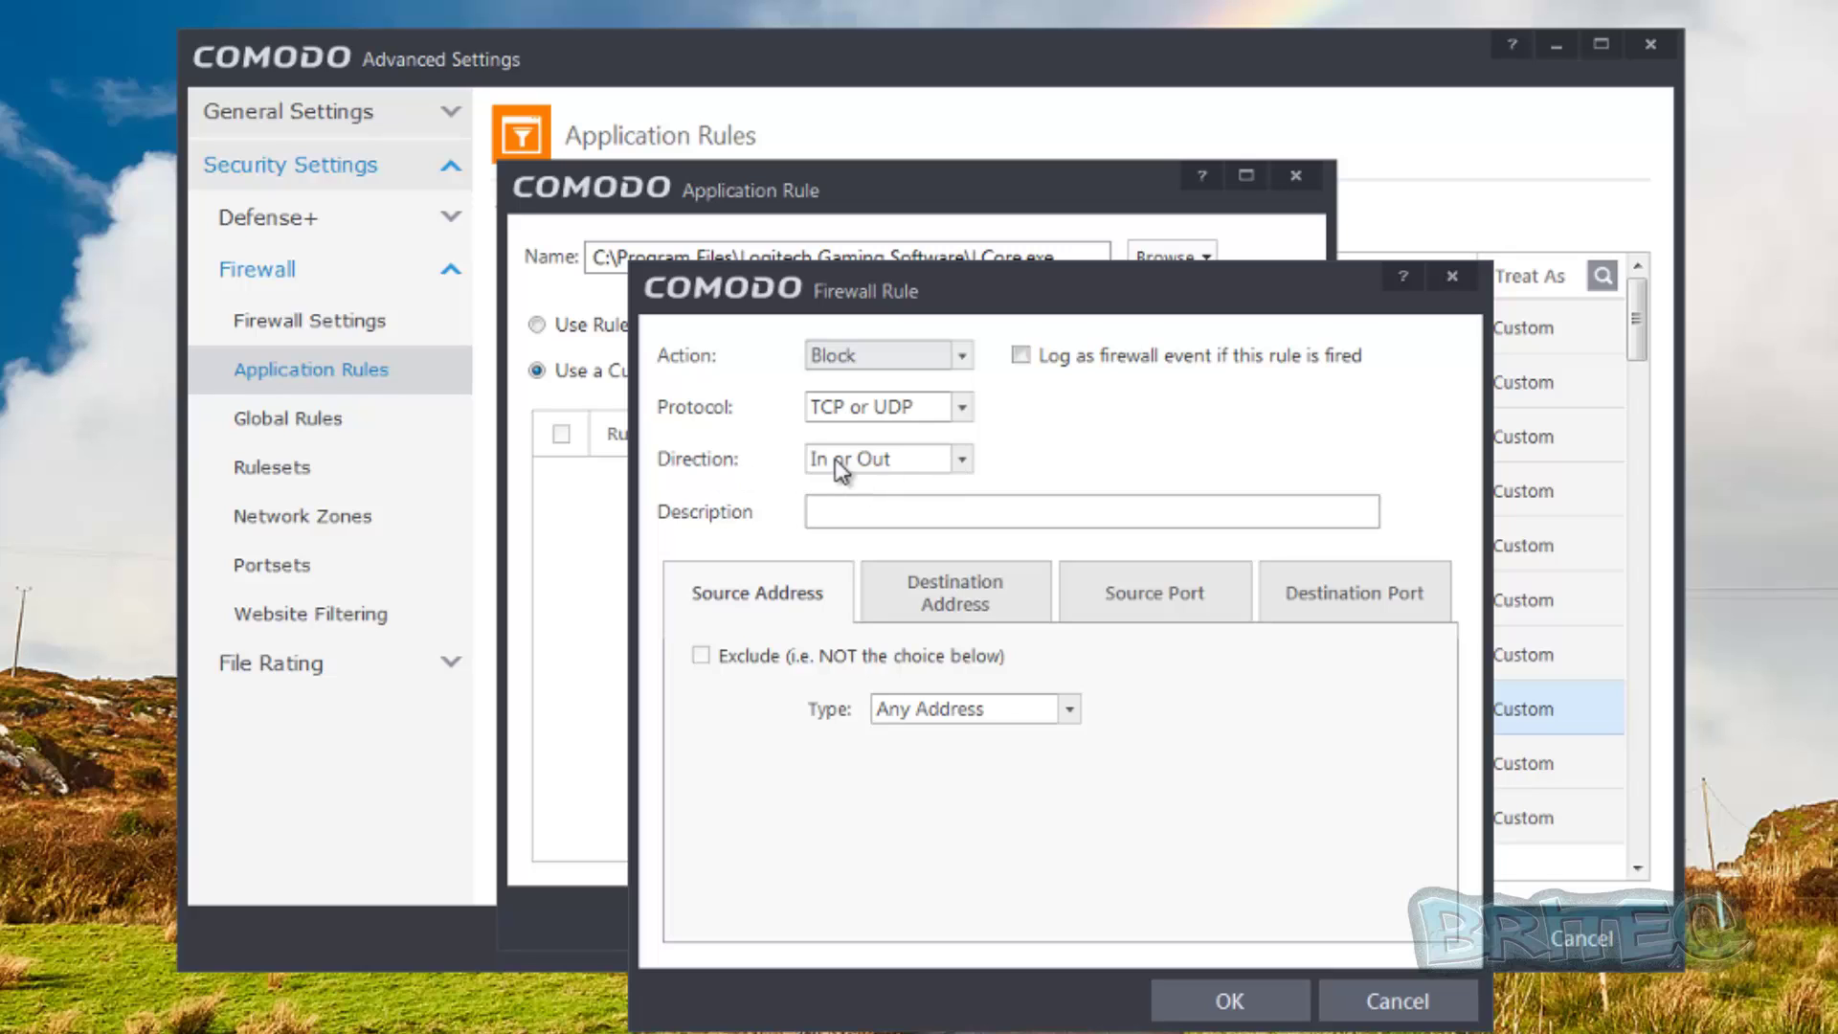
click(852, 502)
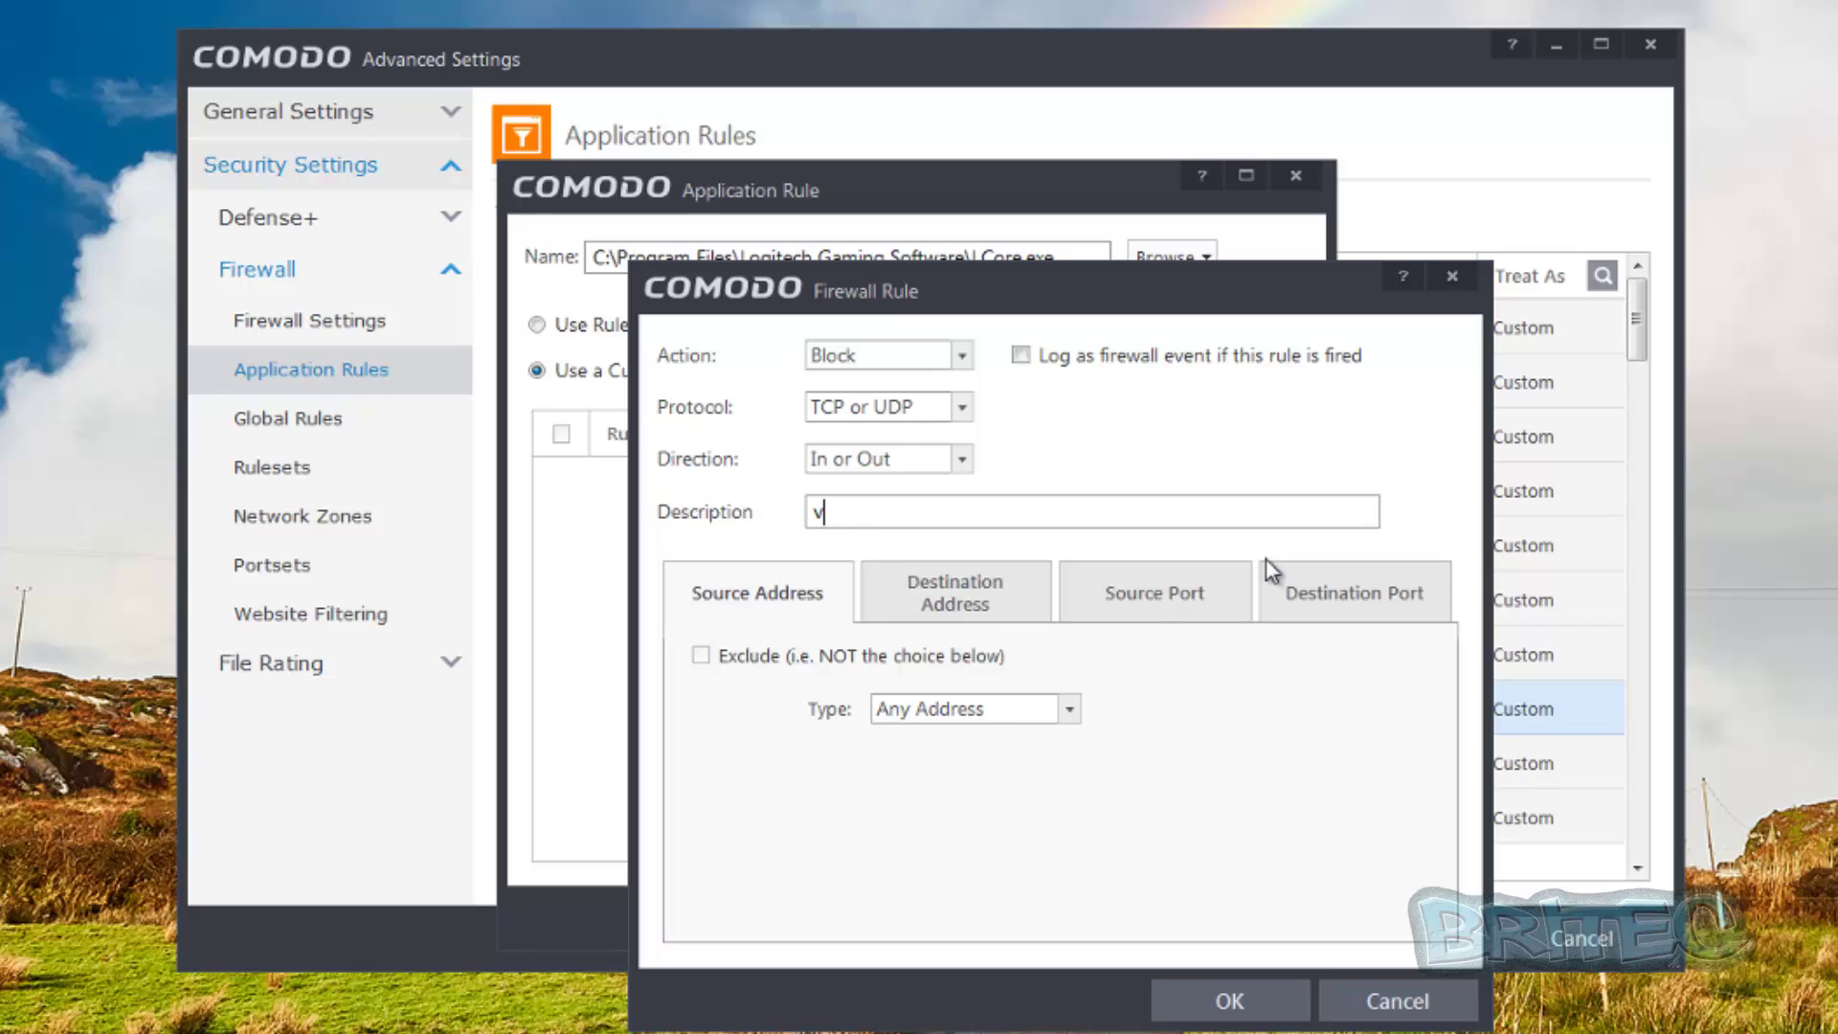
text(virus)
click(995, 710)
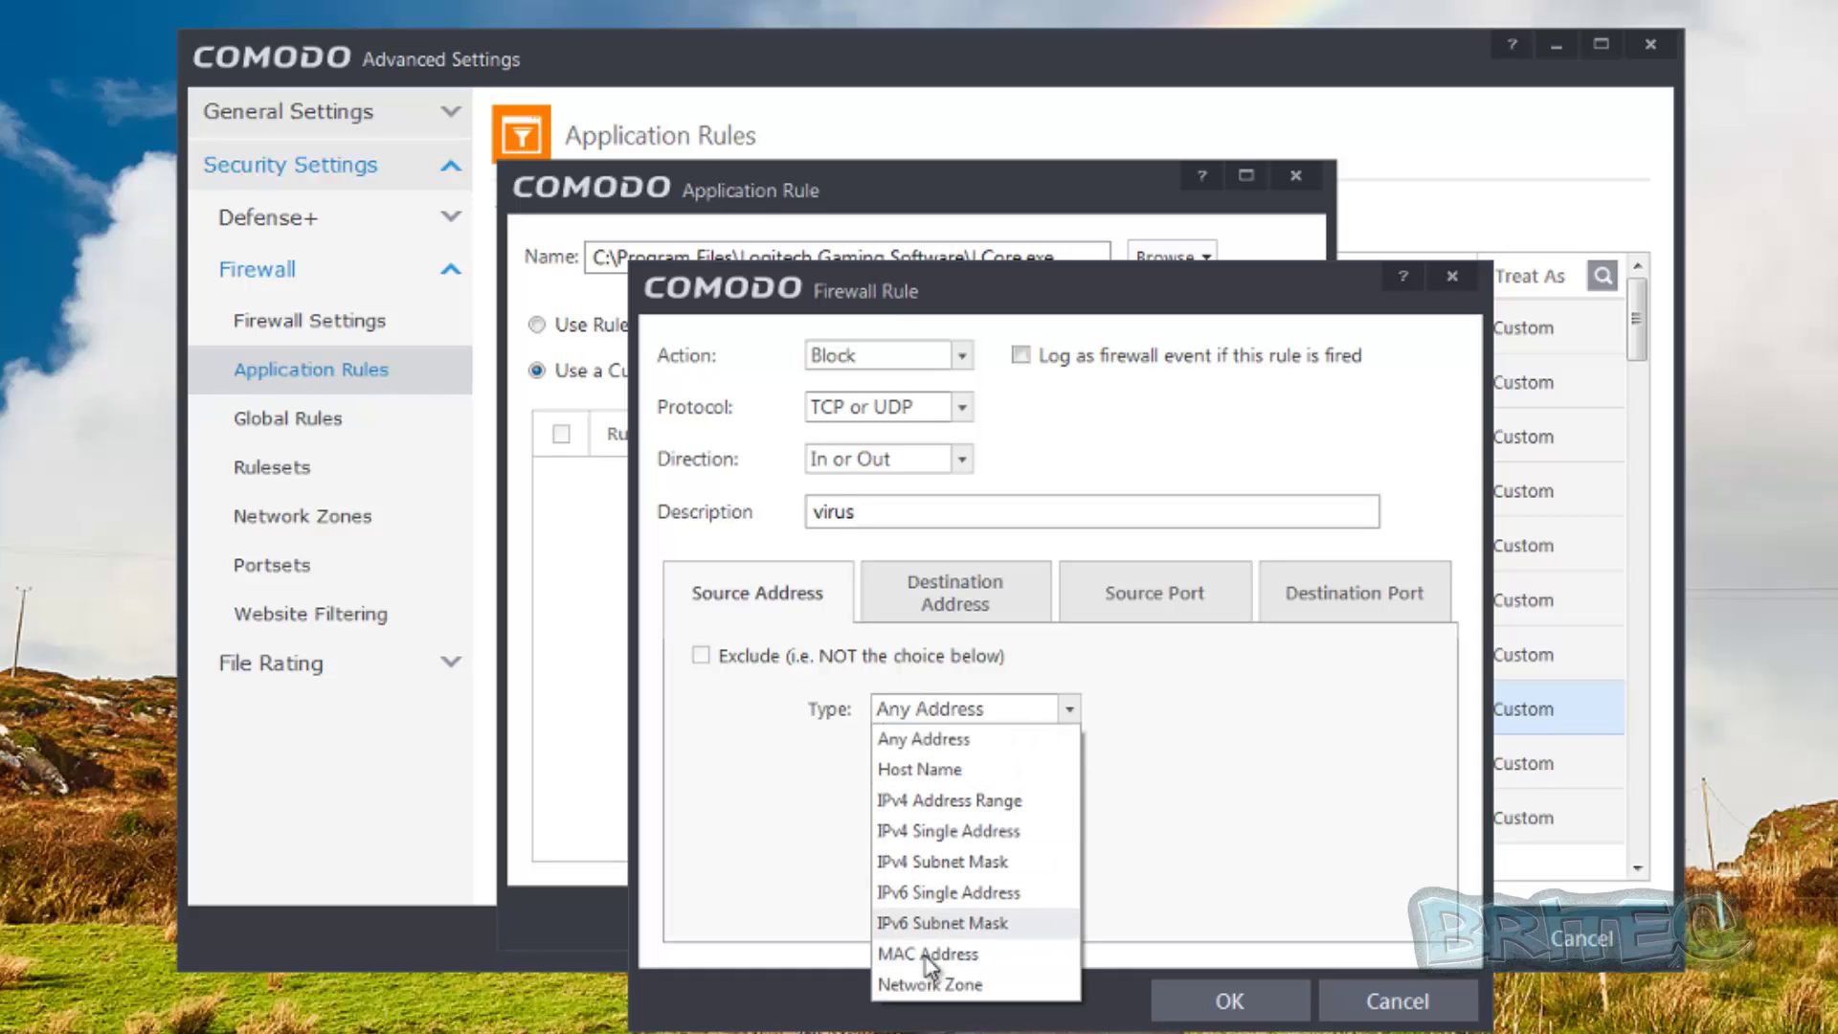
click(938, 742)
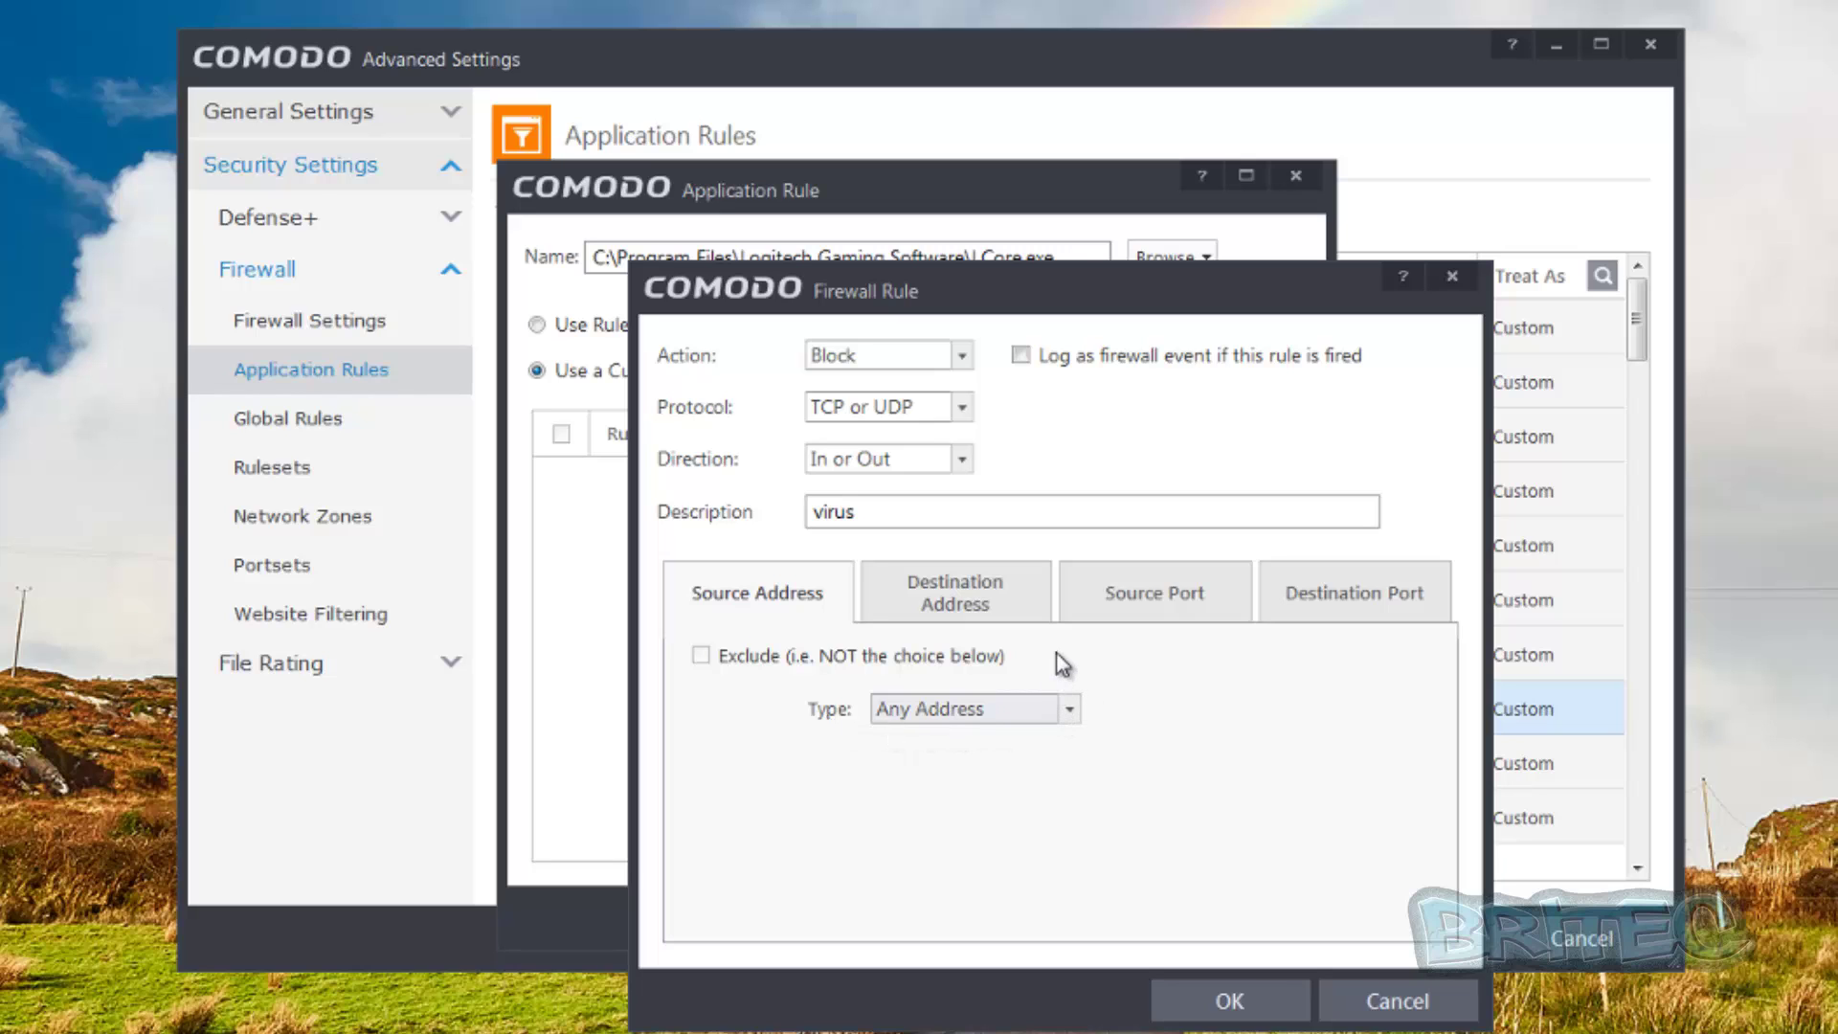
Save the 'virus' rule, then remove it and close LCore.exe's application rule
click(1230, 1001)
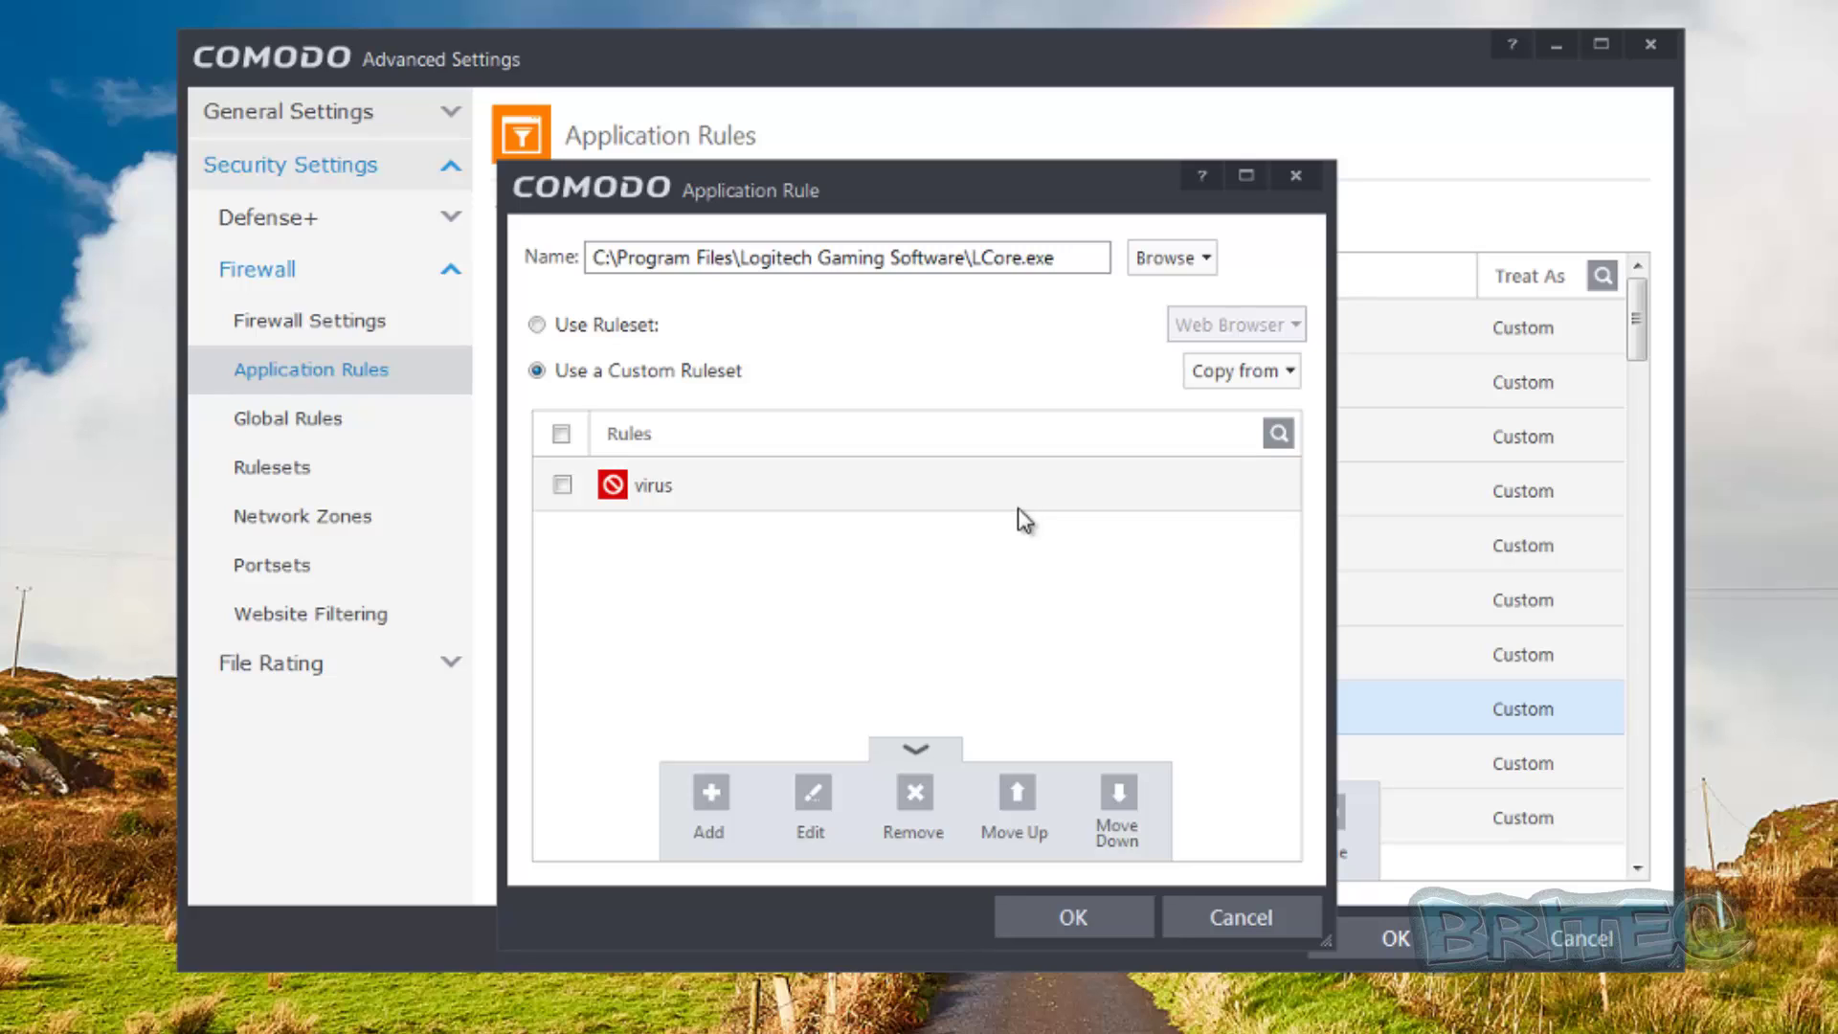
click(713, 493)
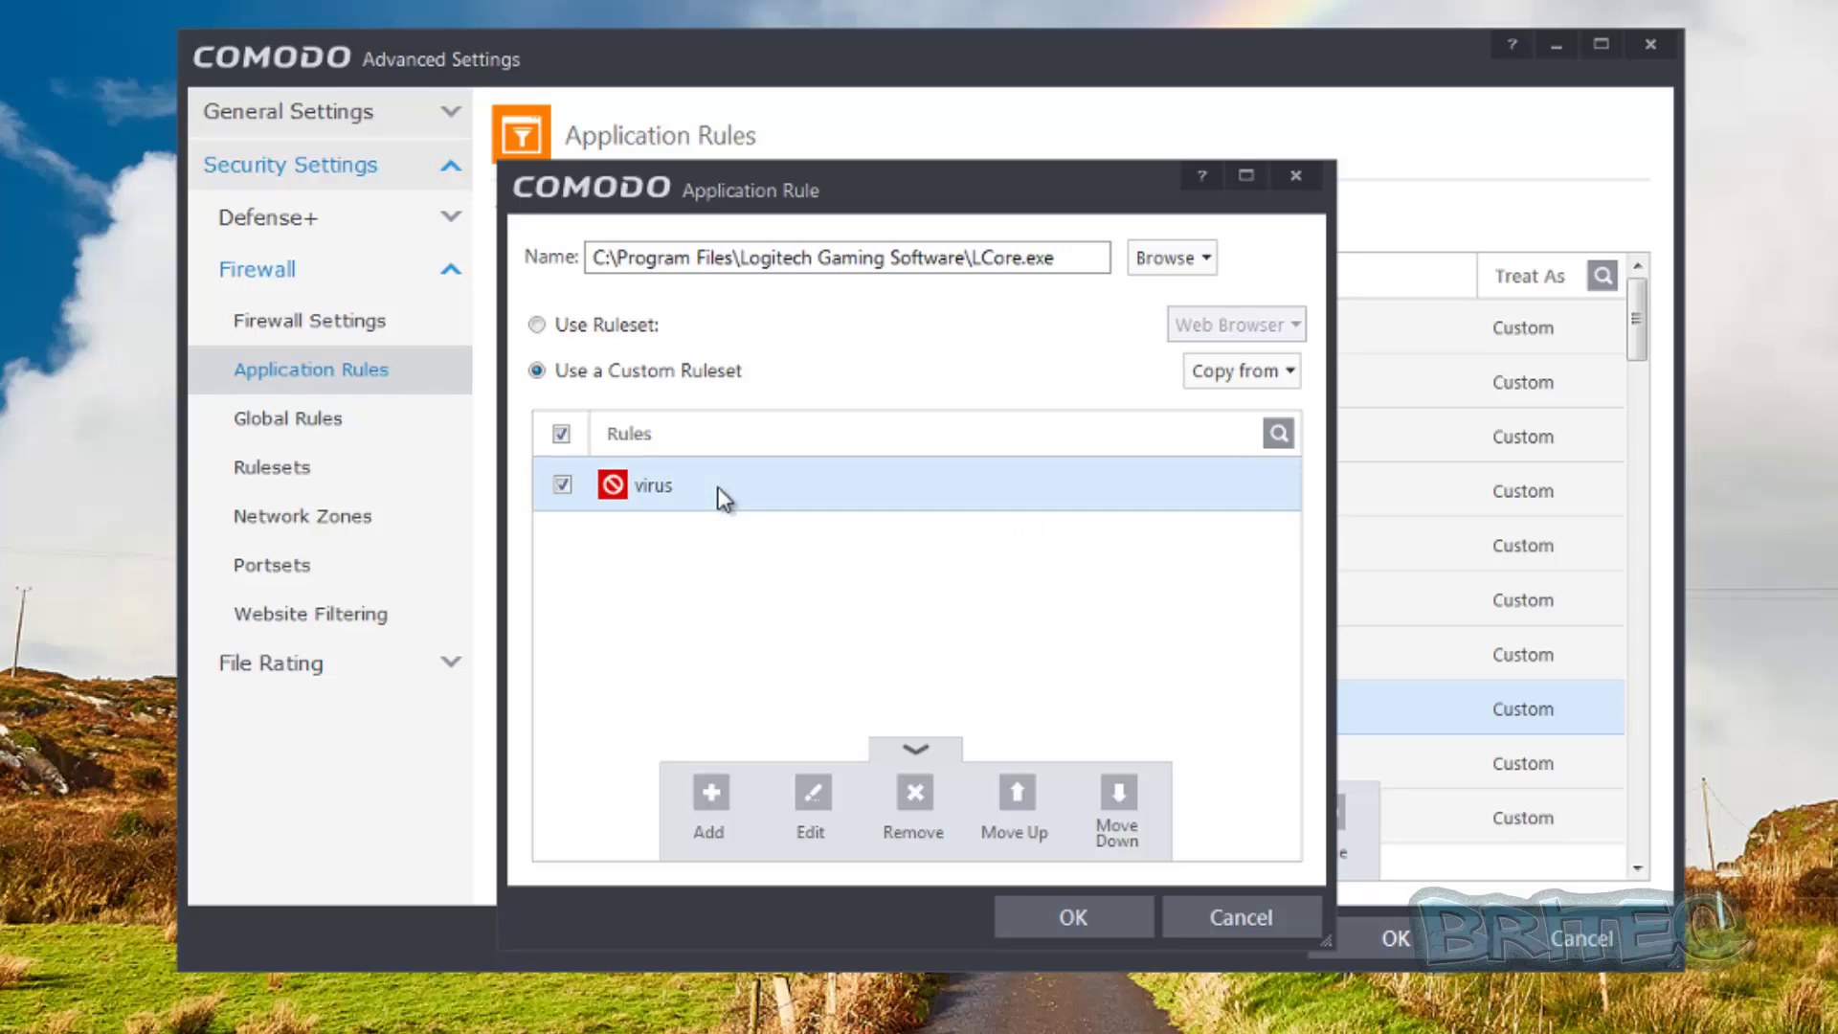
click(912, 793)
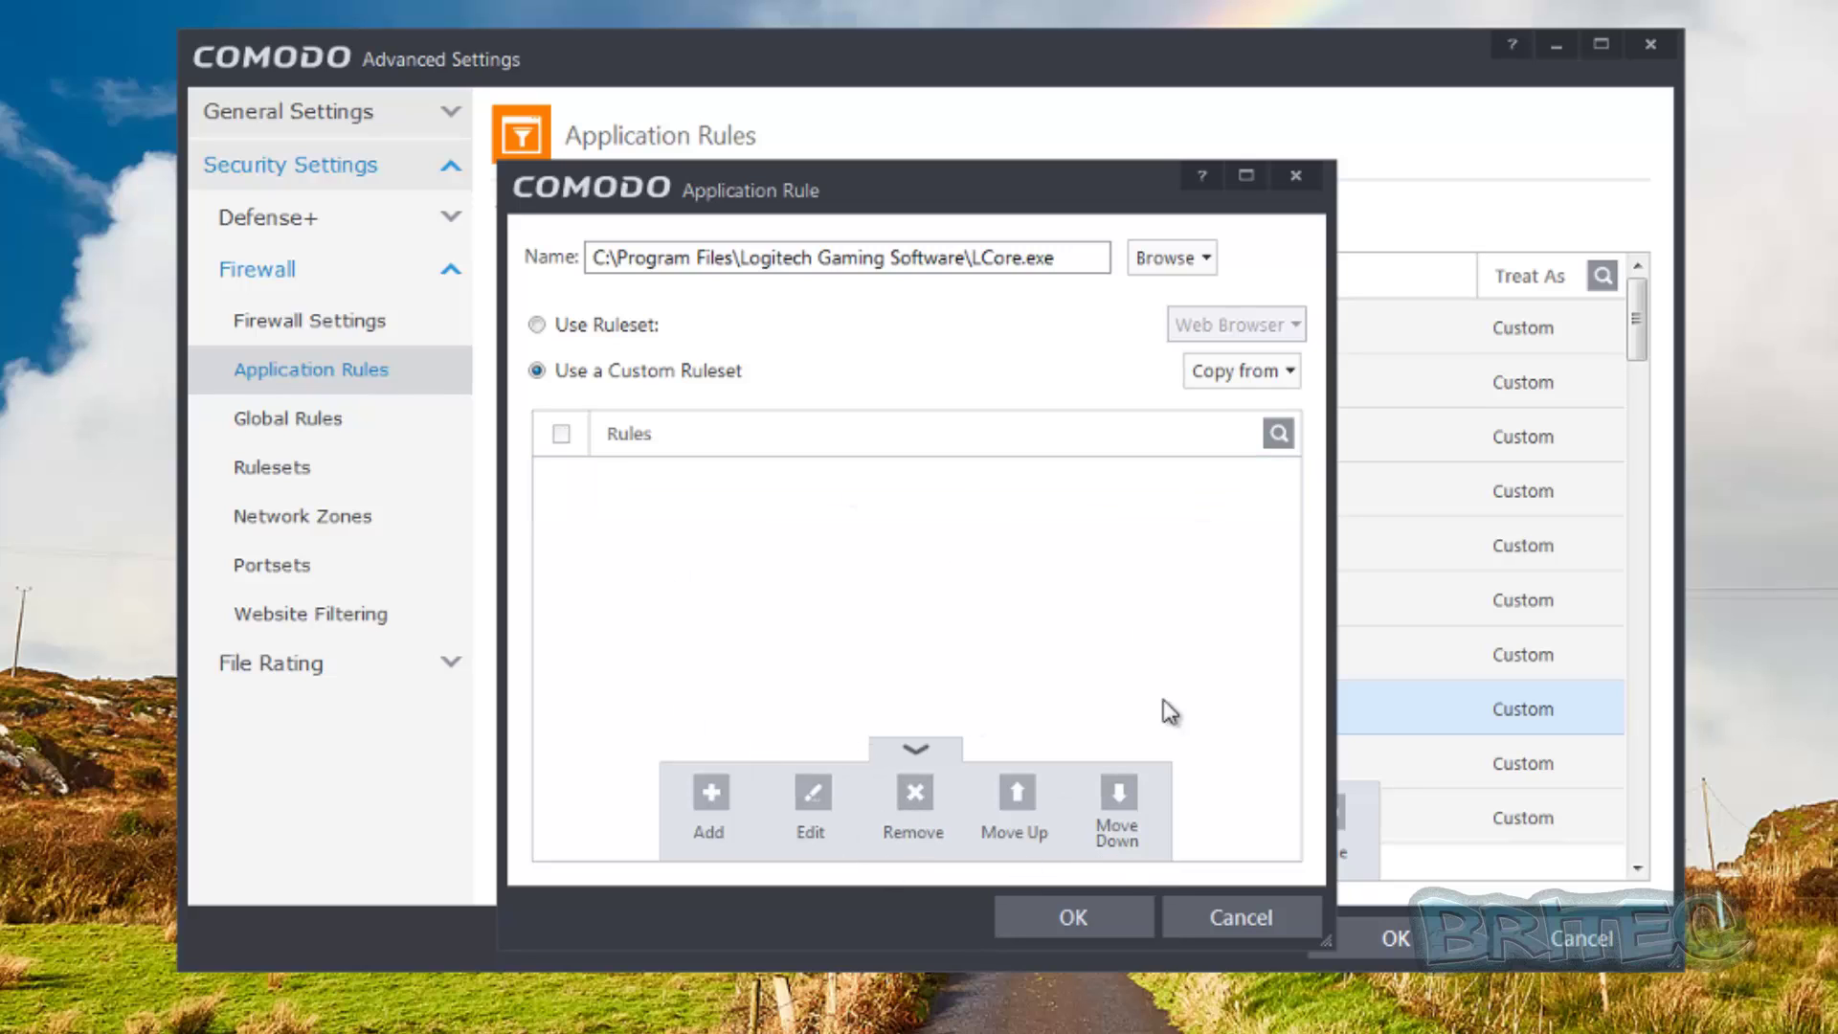
click(1294, 176)
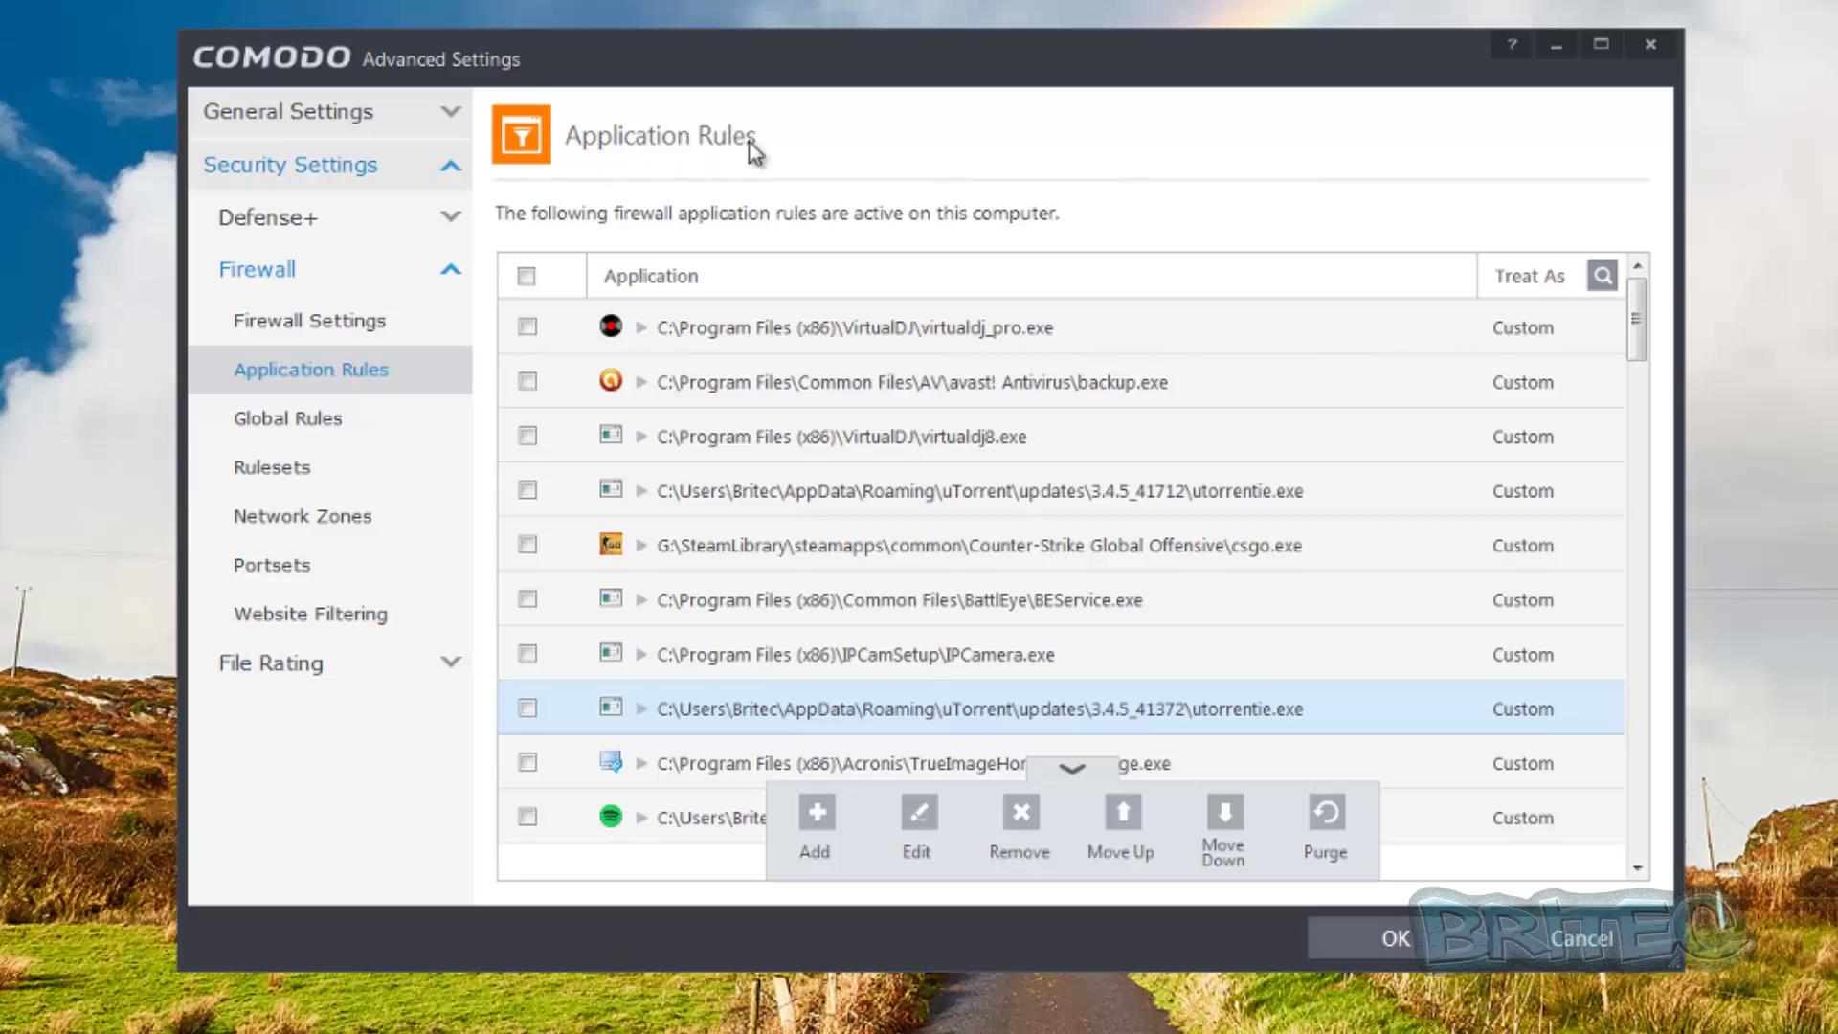
Close the Advanced Settings window, returning to the desktop with the Secure status widget
click(1652, 48)
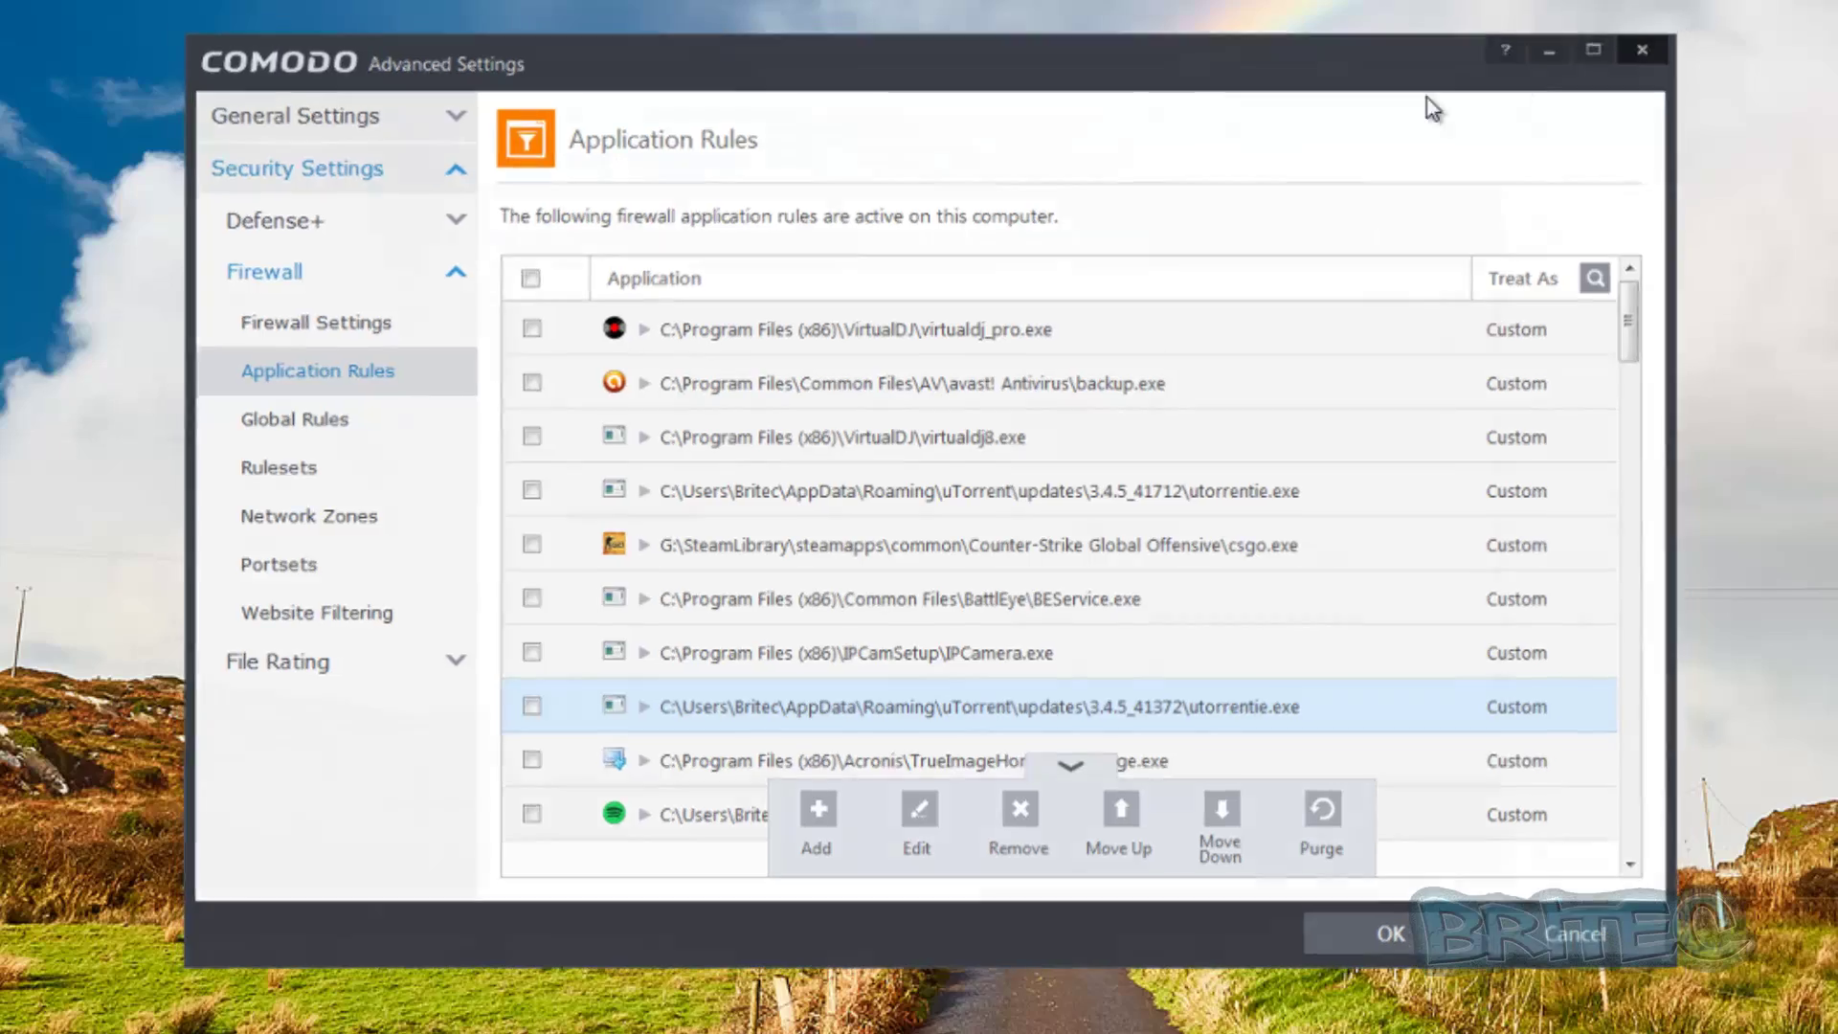